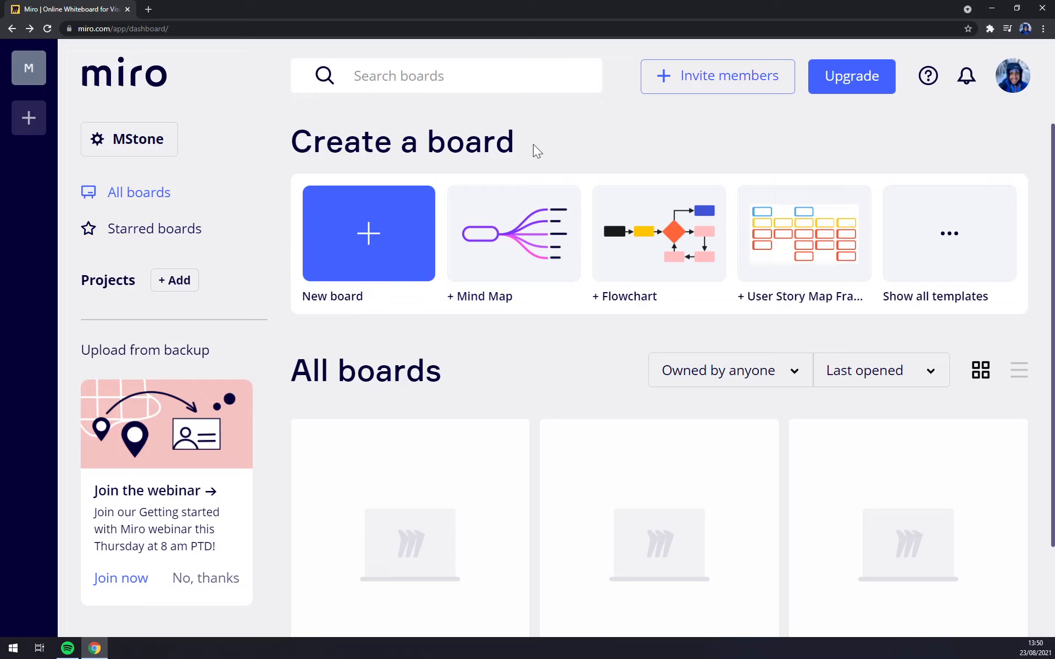
{"action": "scroll", "coordinate": [532, 172], "scroll_direction": "down", "scroll_amount": 2}
{"action": "scroll", "coordinate": [548, 559], "scroll_direction": "up", "scroll_amount": 2}
{"action": "scroll", "coordinate": [458, 480], "scroll_direction": "down", "scroll_amount": 2}
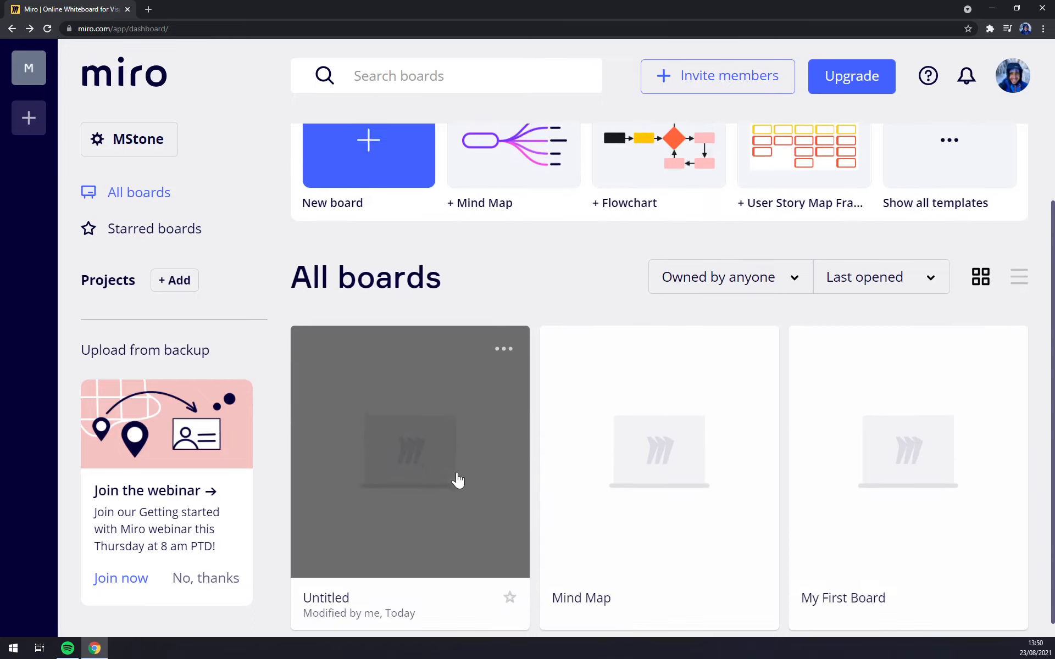
{"action": "scroll", "coordinate": [770, 352], "scroll_direction": "up", "scroll_amount": 2}
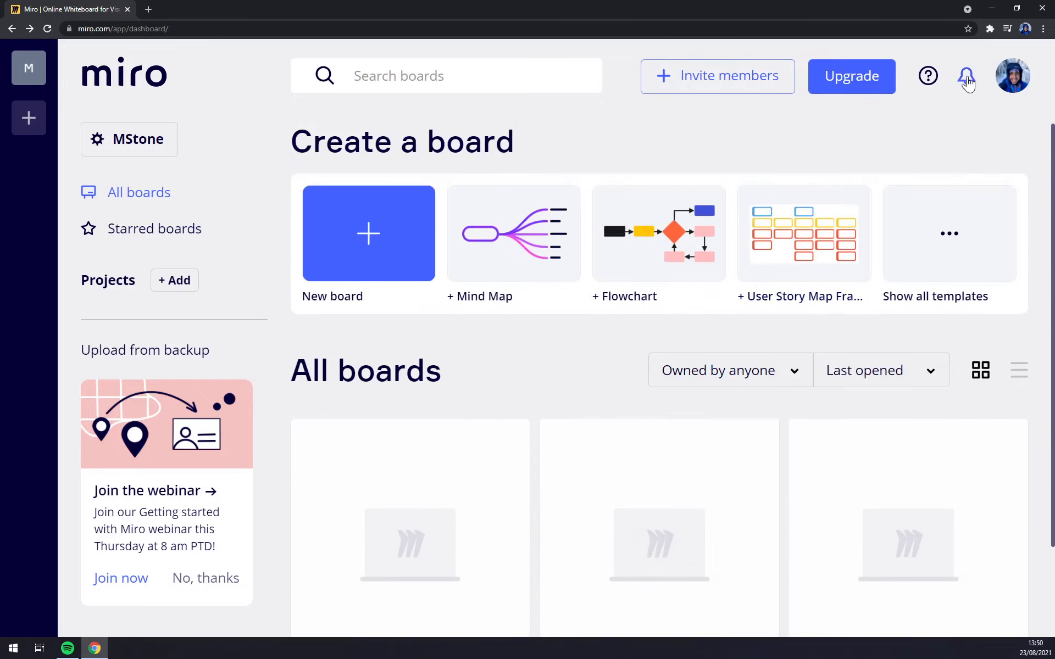
Open the account's profile settings and look through the profile details, email address, password and profile deletion sections
{"action": "left_click", "coordinate": [1010, 74]}
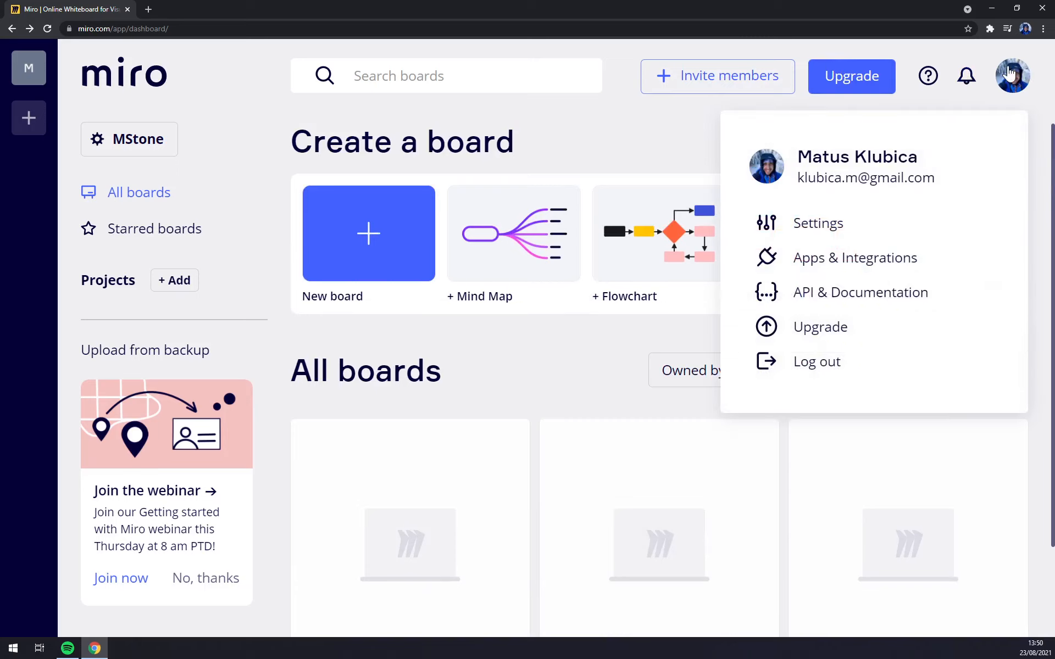
{"action": "left_click", "coordinate": [818, 224]}
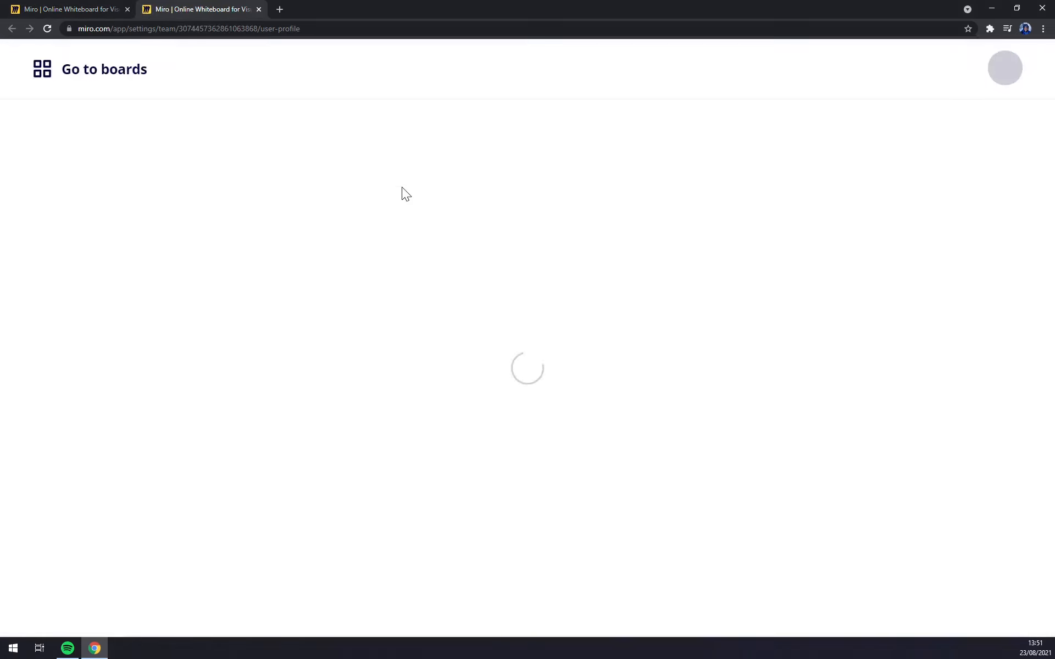
{"action": "scroll", "coordinate": [259, 187], "scroll_direction": "down", "scroll_amount": 5}
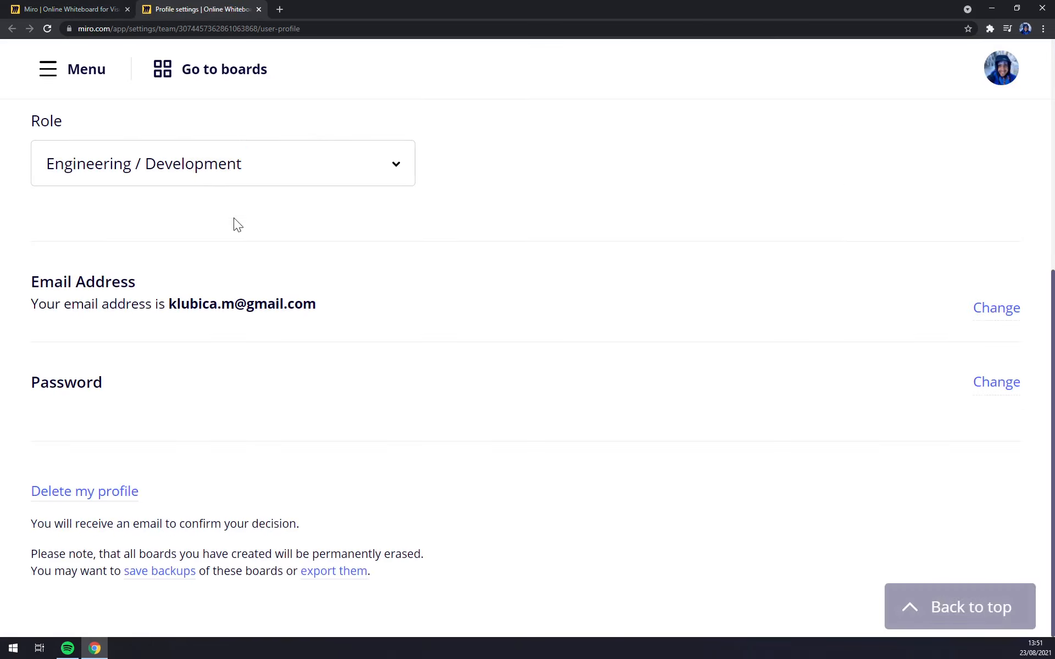
{"action": "scroll", "coordinate": [185, 283], "scroll_direction": "up", "scroll_amount": 1}
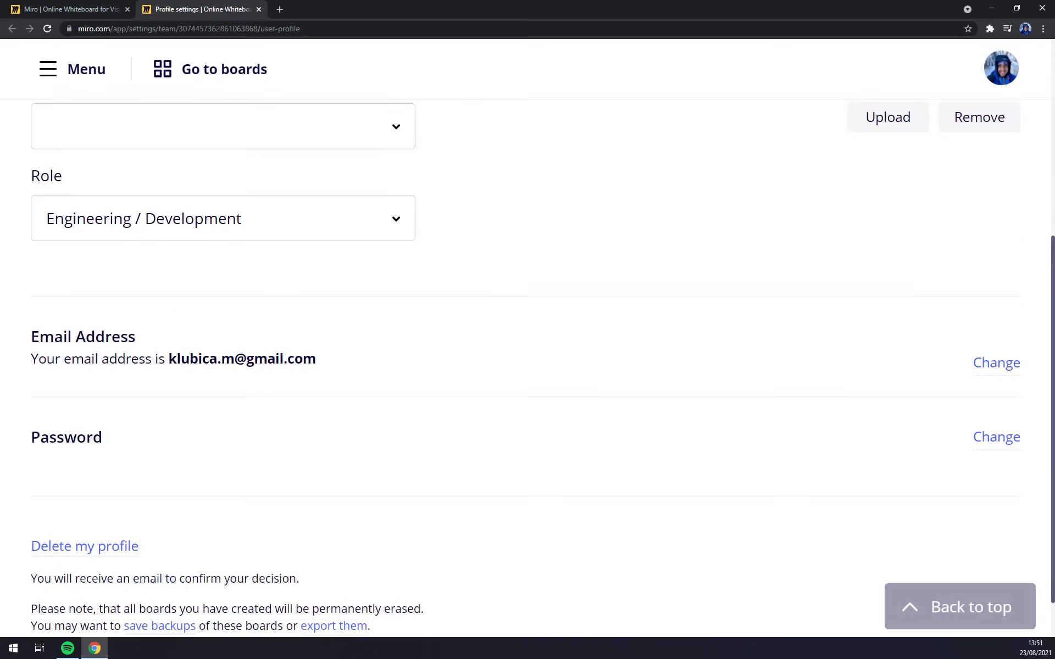
{"action": "scroll", "coordinate": [161, 408], "scroll_direction": "up", "scroll_amount": 6}
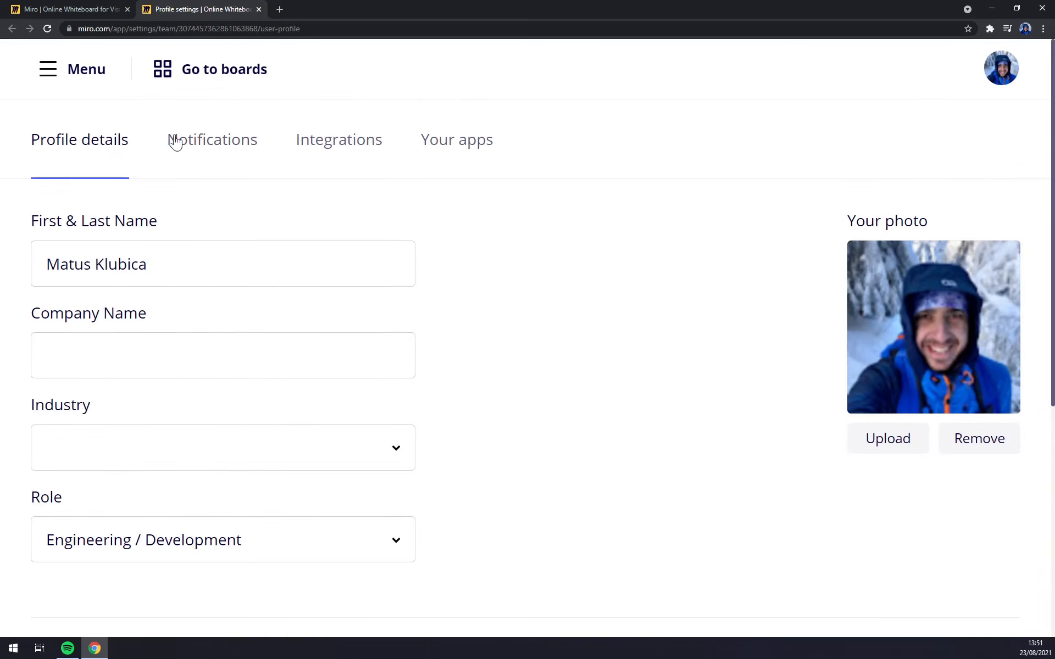
In the notification settings, turn off the email notification for the summary of changes on my boards
{"action": "left_click", "coordinate": [176, 141]}
{"action": "scroll", "coordinate": [286, 207], "scroll_direction": "down", "scroll_amount": 2}
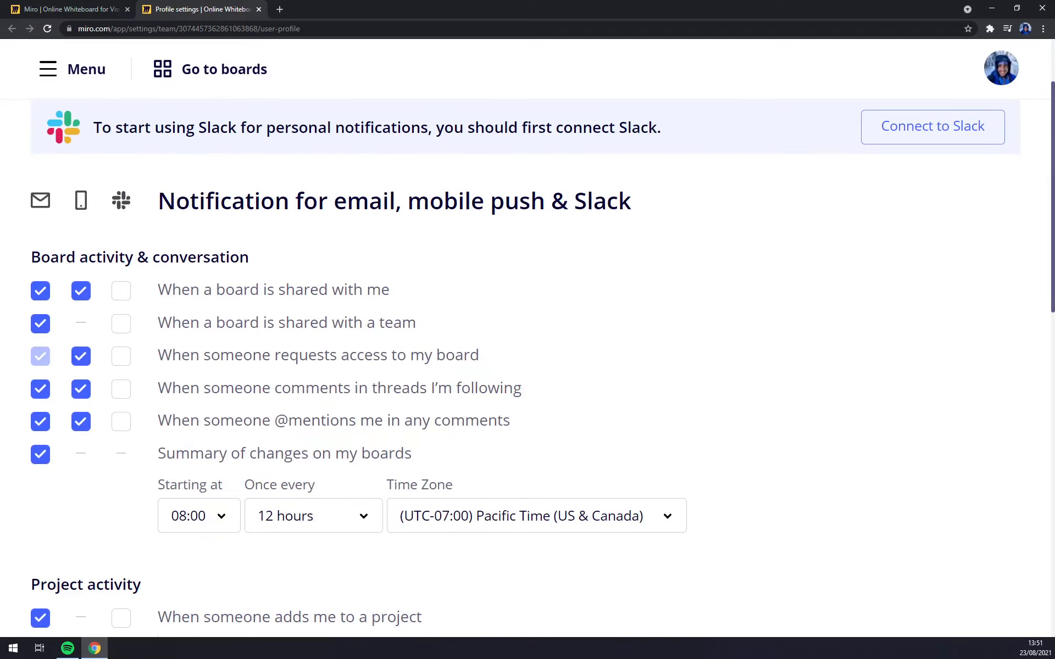
{"action": "scroll", "coordinate": [344, 203], "scroll_direction": "down", "scroll_amount": 1}
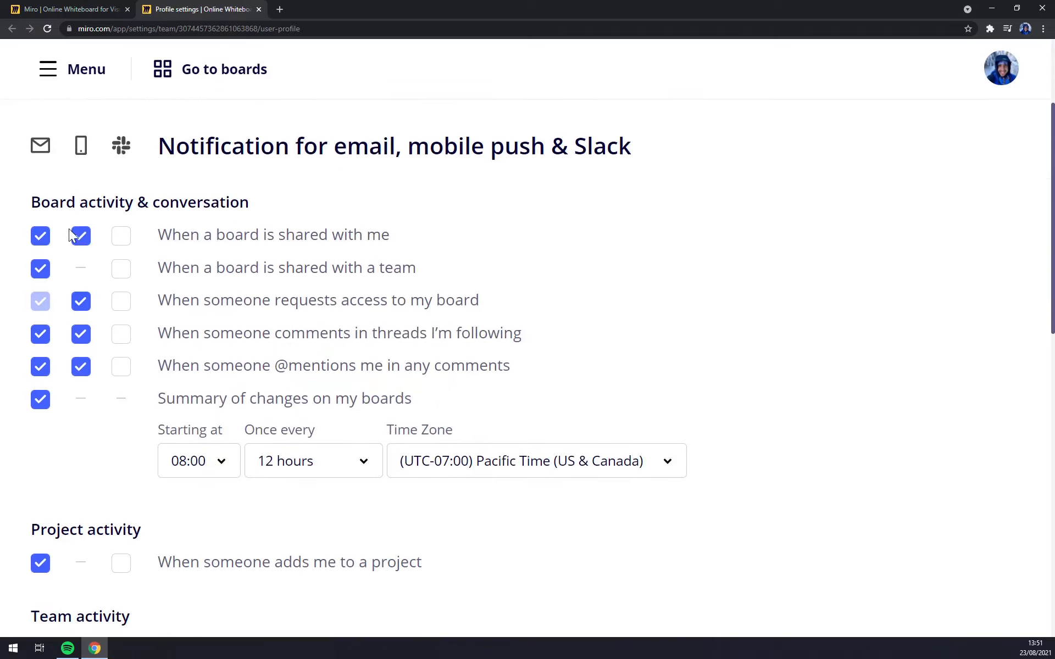
{"action": "left_click", "coordinate": [86, 246]}
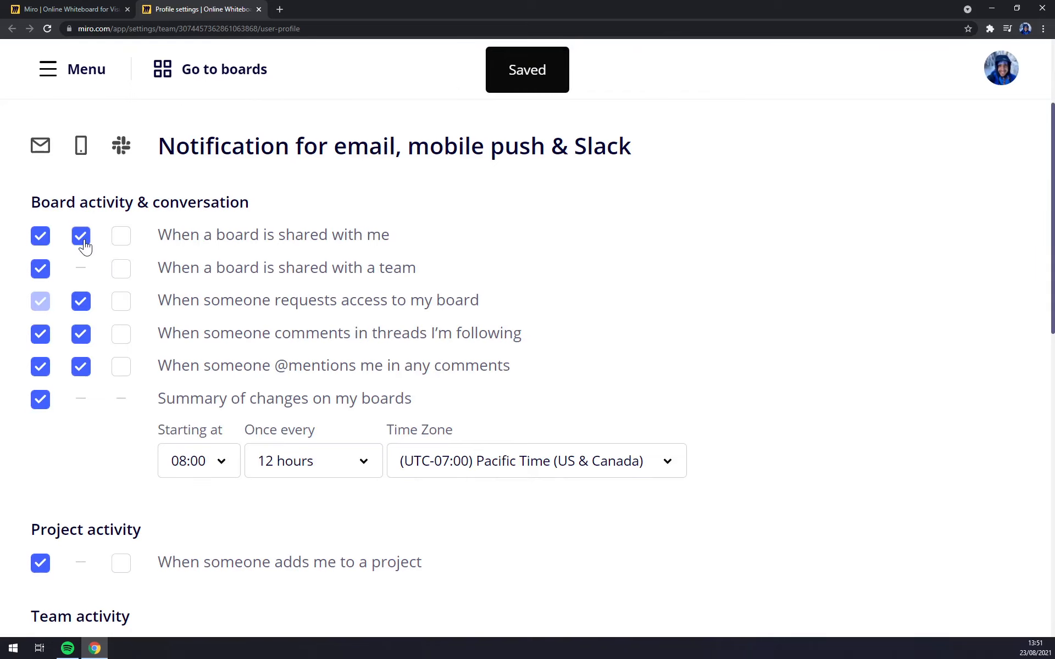
{"action": "left_click", "coordinate": [40, 399]}
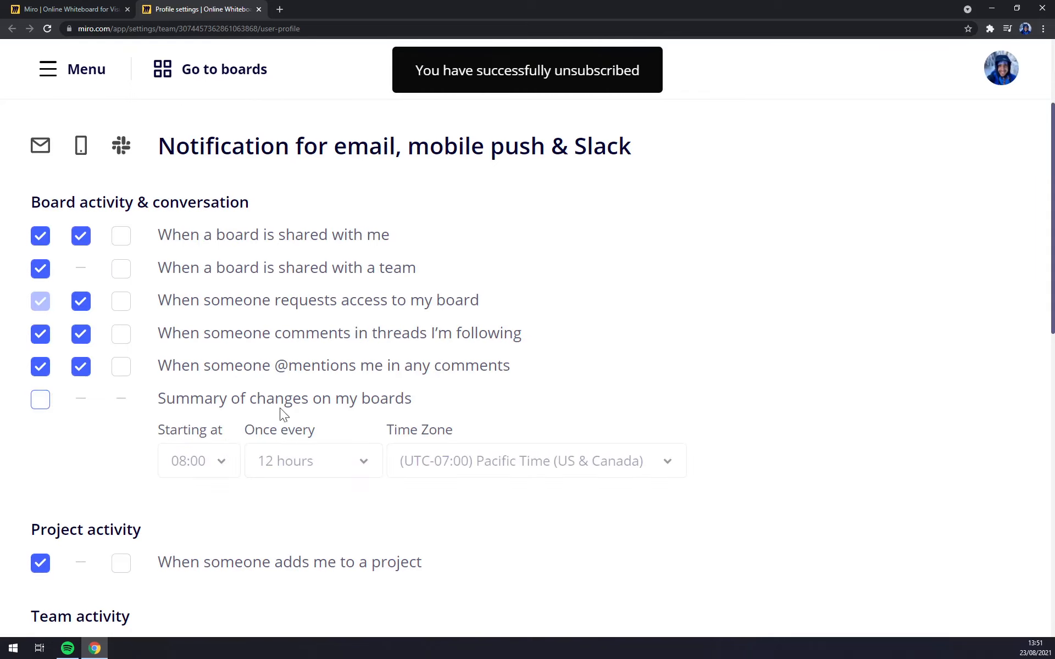
Unsubscribe from all four other email updates: tips, the product newsletter, promos and events, and user research questionnaires
{"action": "scroll", "coordinate": [274, 384], "scroll_direction": "down", "scroll_amount": 5}
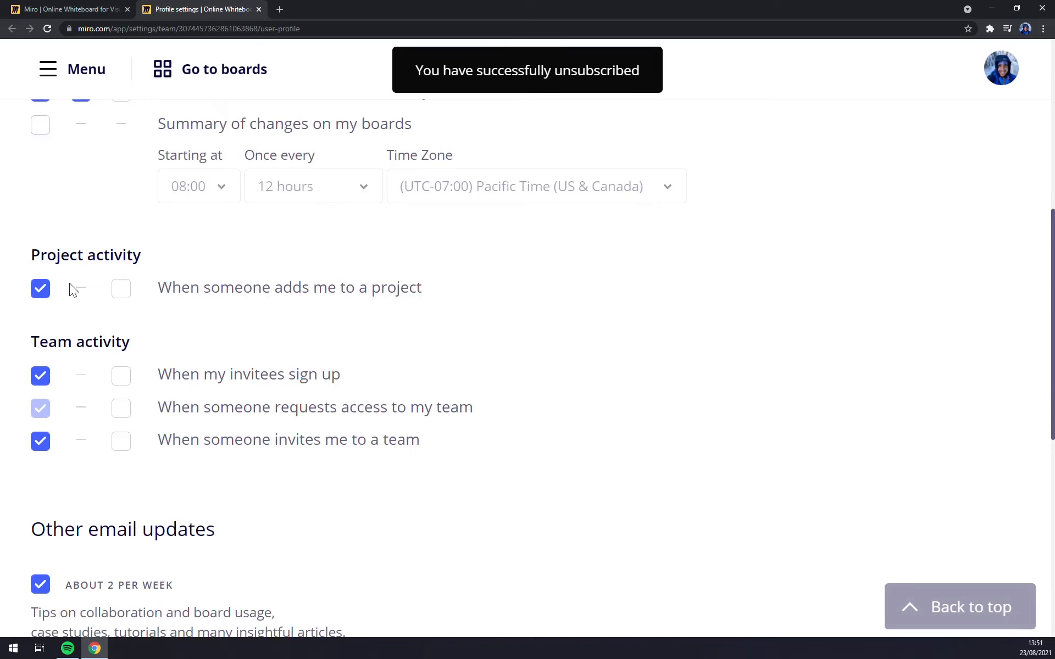
{"action": "scroll", "coordinate": [173, 222], "scroll_direction": "down", "scroll_amount": 5}
{"action": "scroll", "coordinate": [173, 222], "scroll_direction": "up", "scroll_amount": 4}
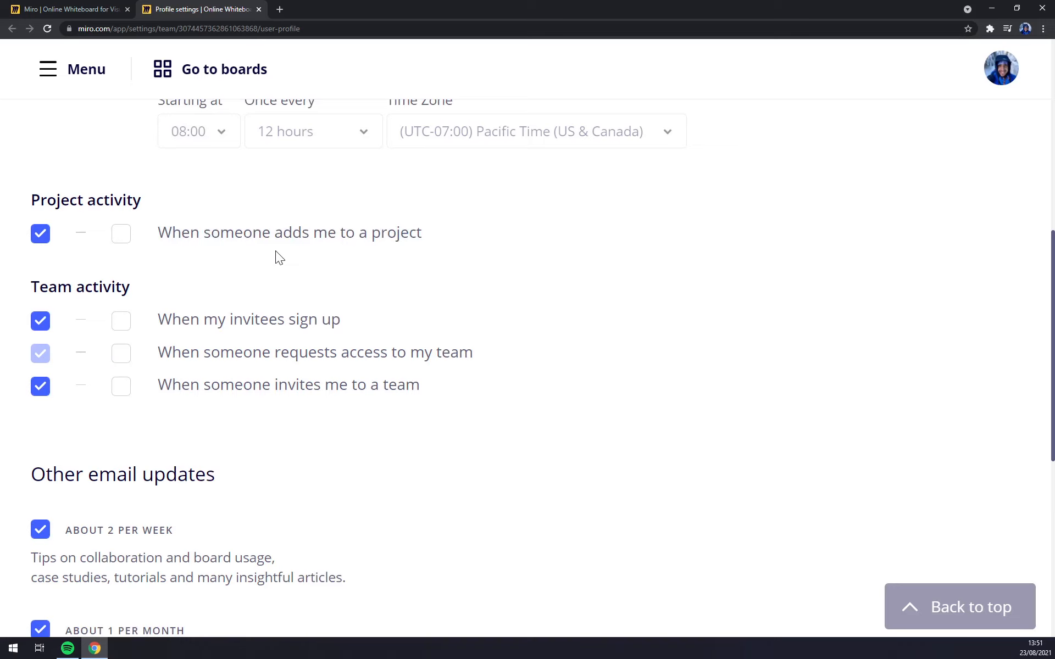
{"action": "scroll", "coordinate": [295, 303], "scroll_direction": "down", "scroll_amount": 8}
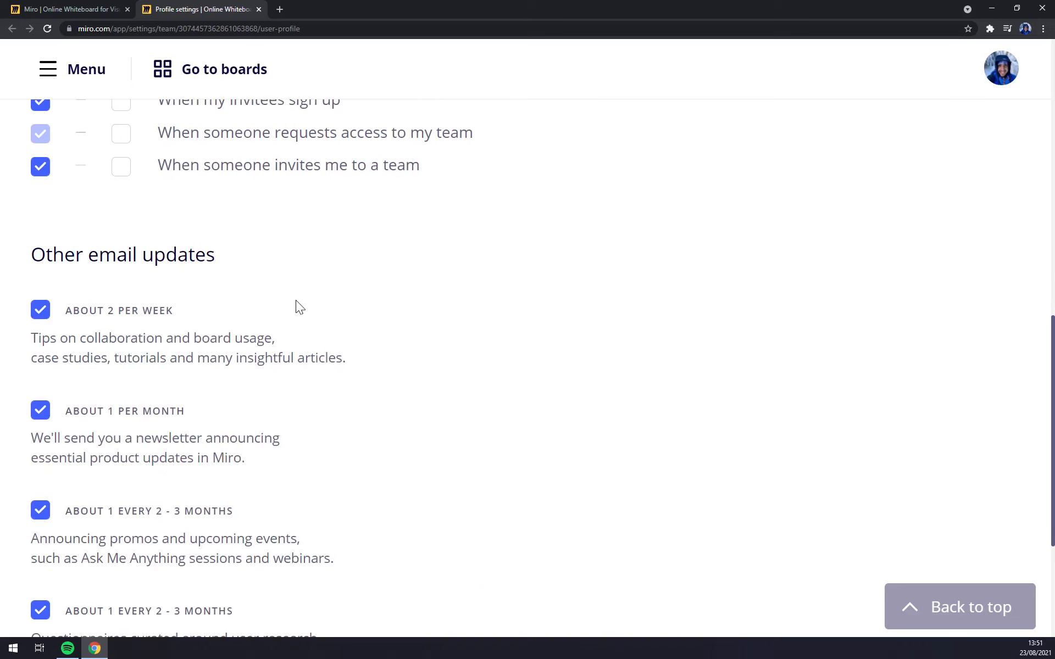
{"action": "scroll", "coordinate": [287, 304], "scroll_direction": "up", "scroll_amount": 3}
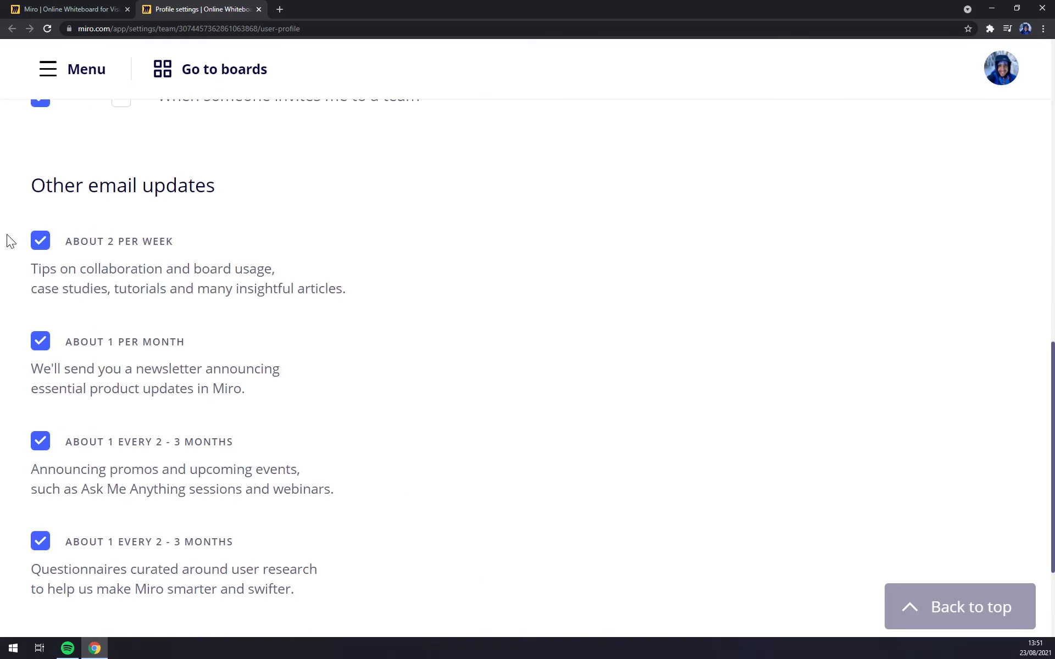
{"action": "left_click", "coordinate": [40, 241]}
{"action": "left_click", "coordinate": [42, 342]}
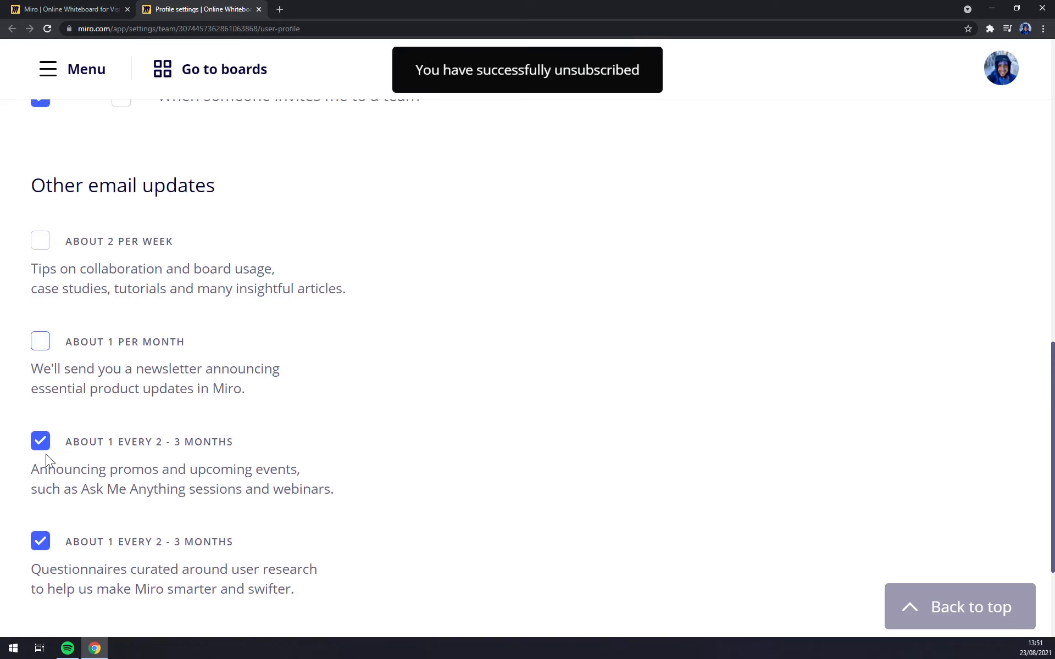
{"action": "left_click", "coordinate": [42, 444]}
{"action": "left_click", "coordinate": [41, 541]}
{"action": "scroll", "coordinate": [266, 409], "scroll_direction": "down", "scroll_amount": 3}
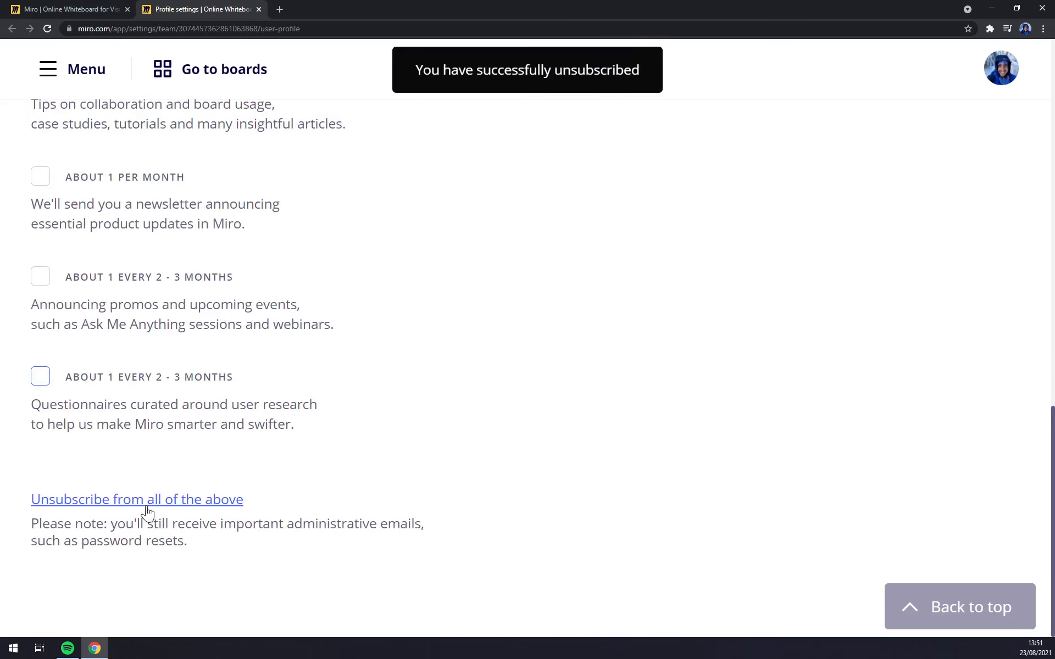
Review the full list of services offered under the profile's integrations and close the profile settings page
{"action": "scroll", "coordinate": [315, 486], "scroll_direction": "up", "scroll_amount": 15}
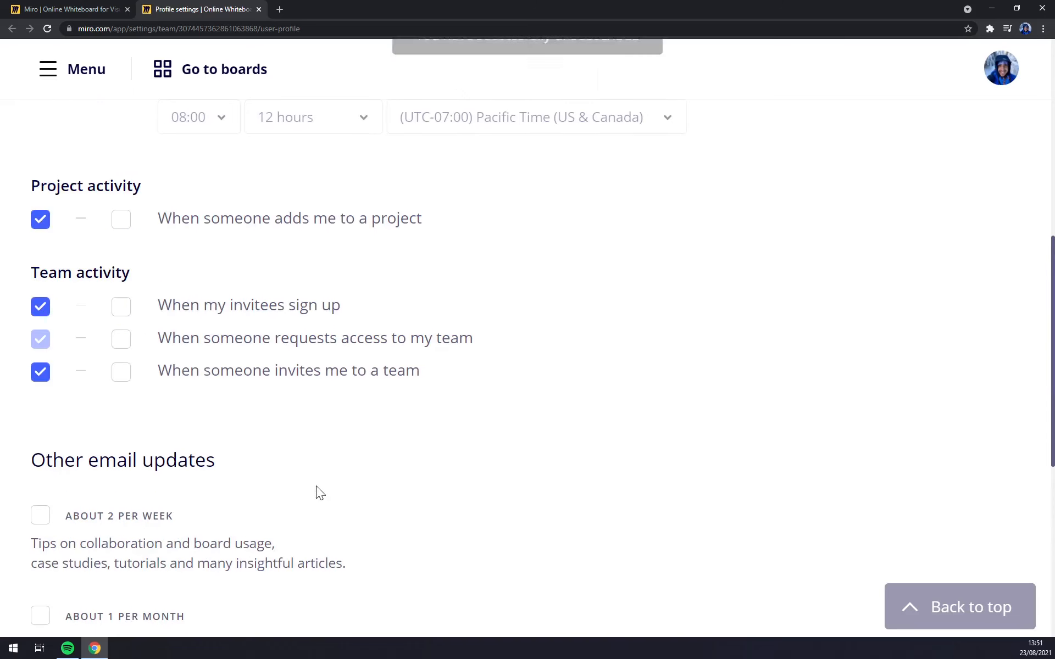
{"action": "scroll", "coordinate": [214, 211], "scroll_direction": "up", "scroll_amount": 2}
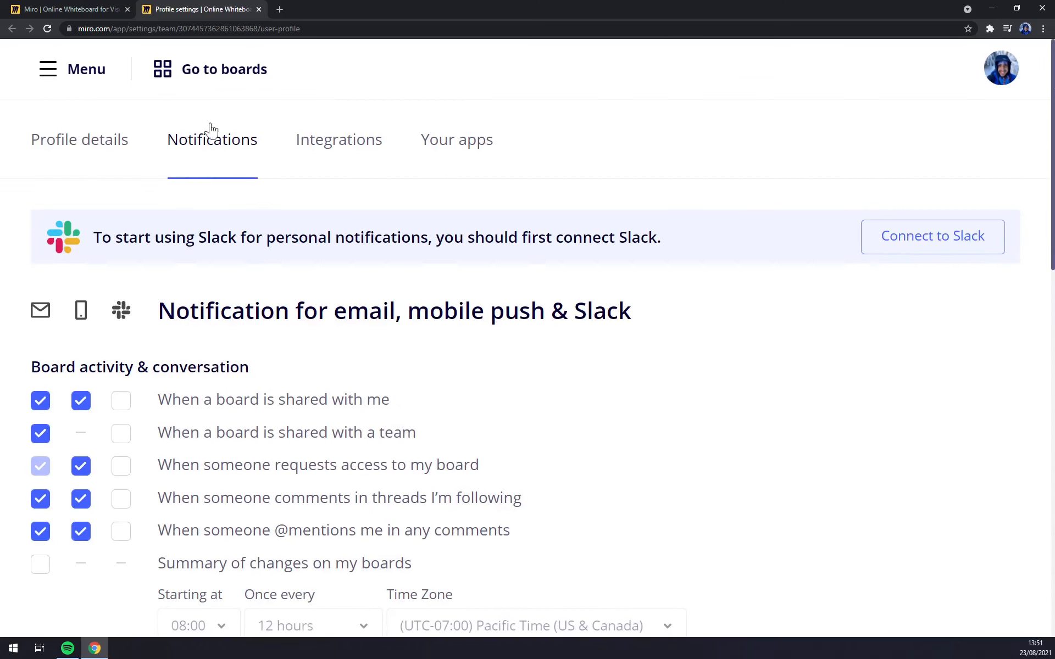
{"action": "left_click", "coordinate": [317, 140]}
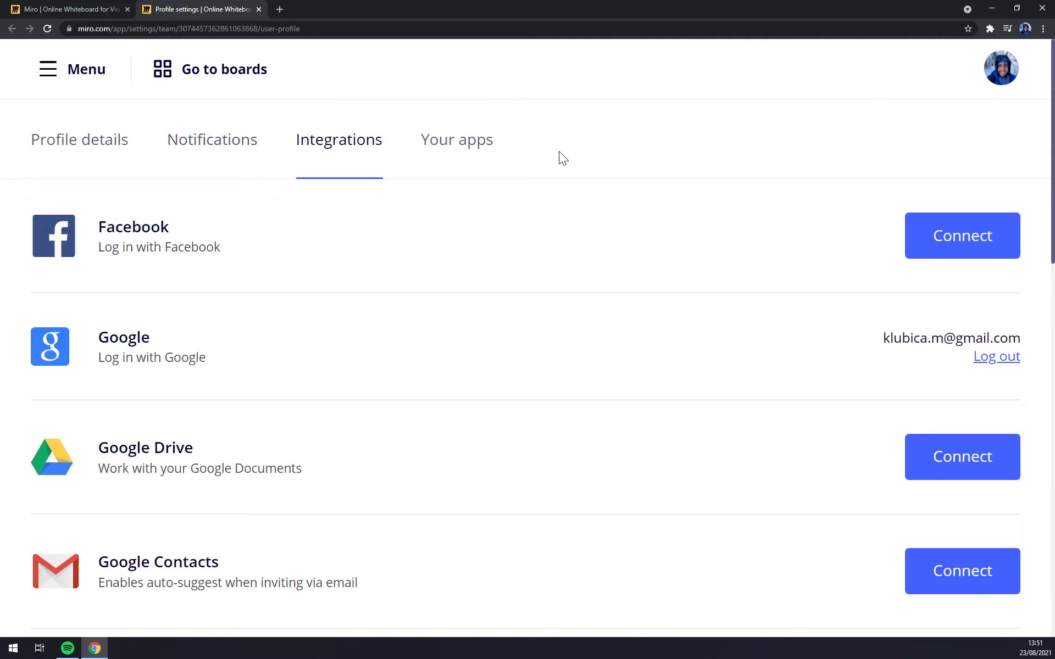
{"action": "scroll", "coordinate": [481, 206], "scroll_direction": "down", "scroll_amount": 1}
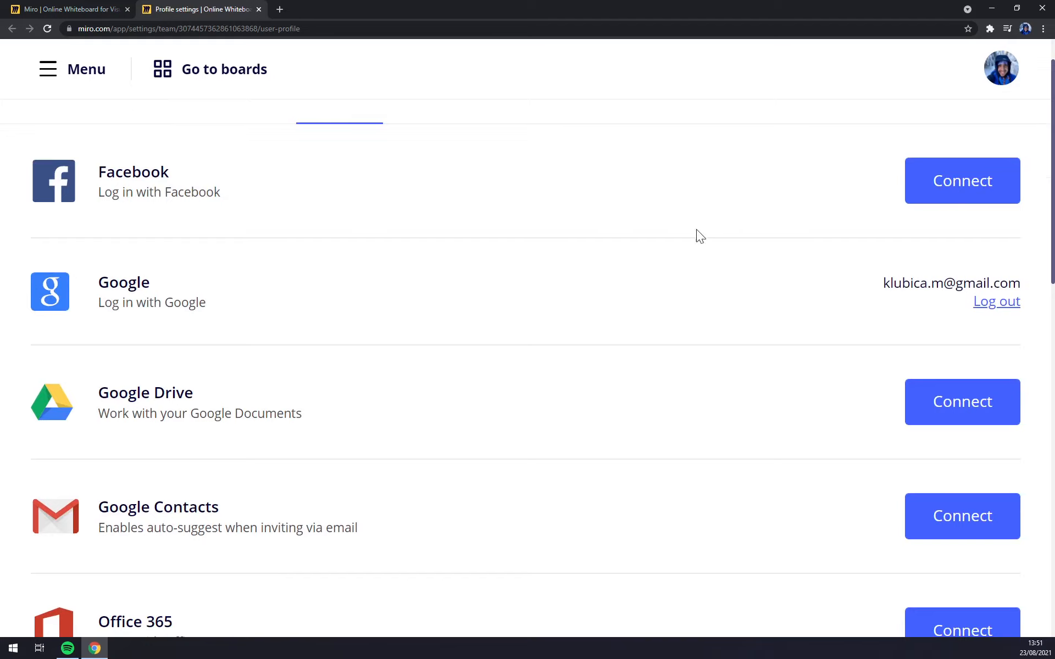
{"action": "scroll", "coordinate": [696, 230], "scroll_direction": "down", "scroll_amount": 6}
{"action": "scroll", "coordinate": [678, 224], "scroll_direction": "up", "scroll_amount": 7}
{"action": "scroll", "coordinate": [659, 240], "scroll_direction": "down", "scroll_amount": 10}
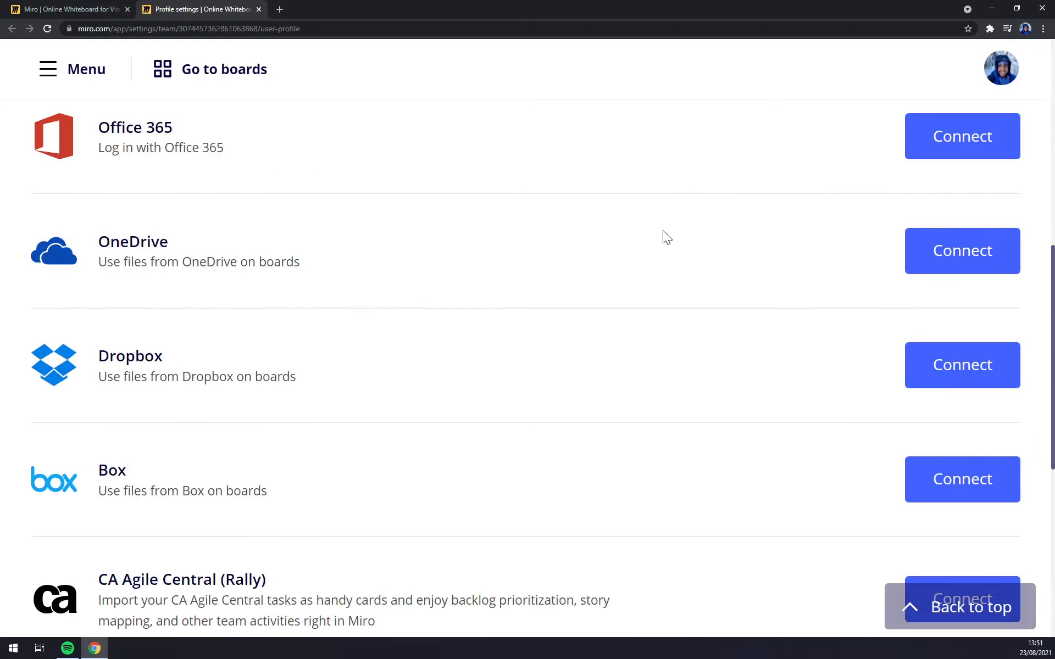
{"action": "scroll", "coordinate": [472, 282], "scroll_direction": "down", "scroll_amount": 8}
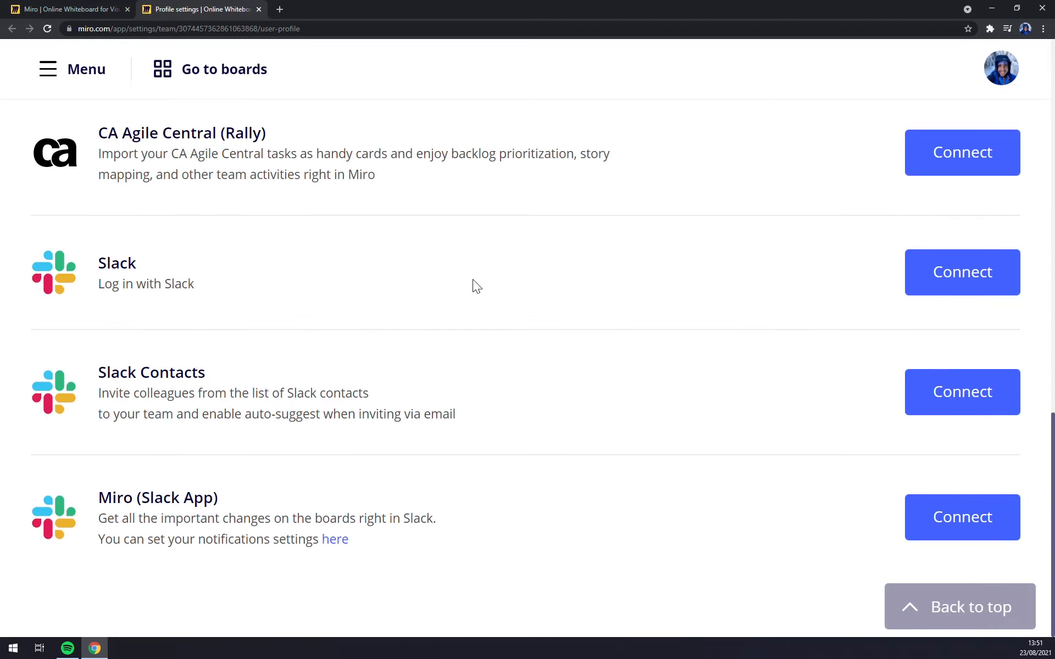
{"action": "scroll", "coordinate": [478, 285], "scroll_direction": "up", "scroll_amount": 15}
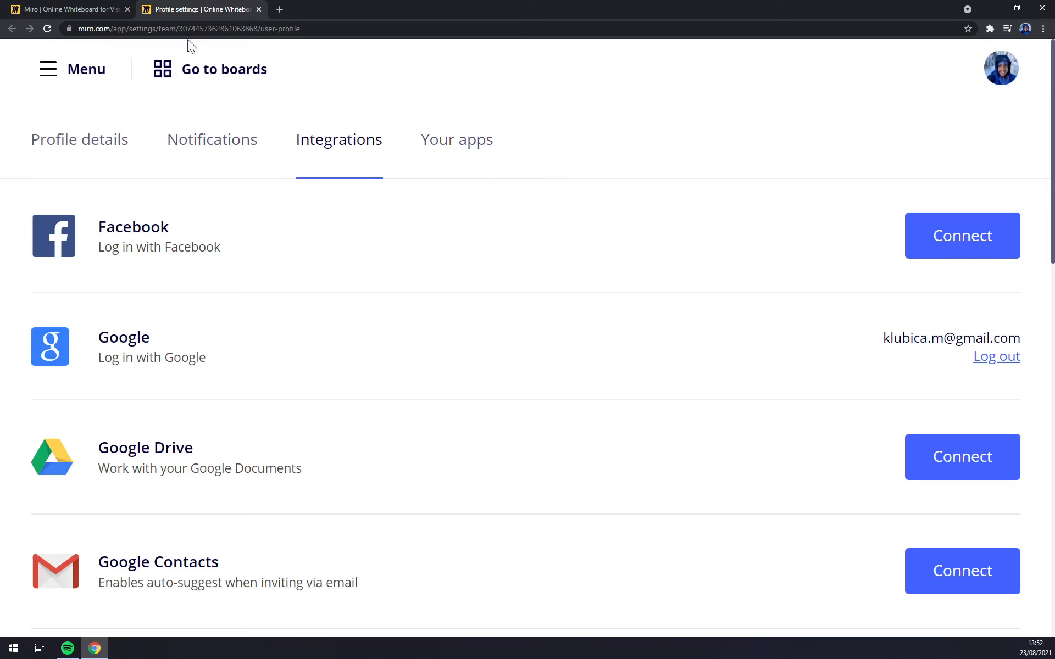
{"action": "left_click", "coordinate": [259, 10]}
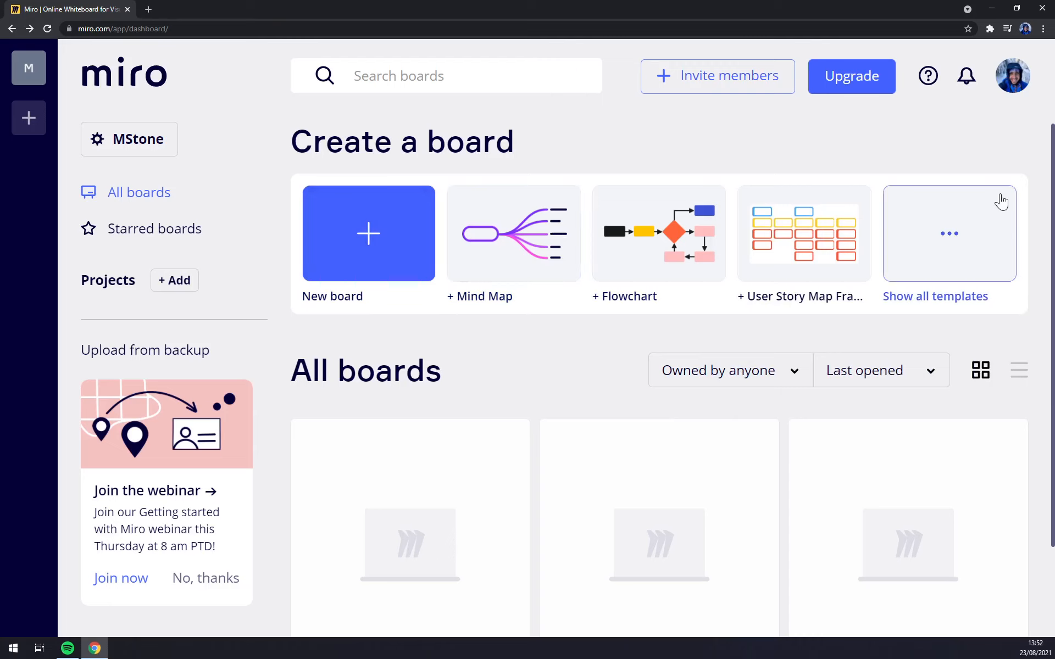
Create a new board from the dashboard as a shared board
{"action": "scroll", "coordinate": [984, 420], "scroll_direction": "down", "scroll_amount": 2}
{"action": "scroll", "coordinate": [539, 334], "scroll_direction": "up", "scroll_amount": 2}
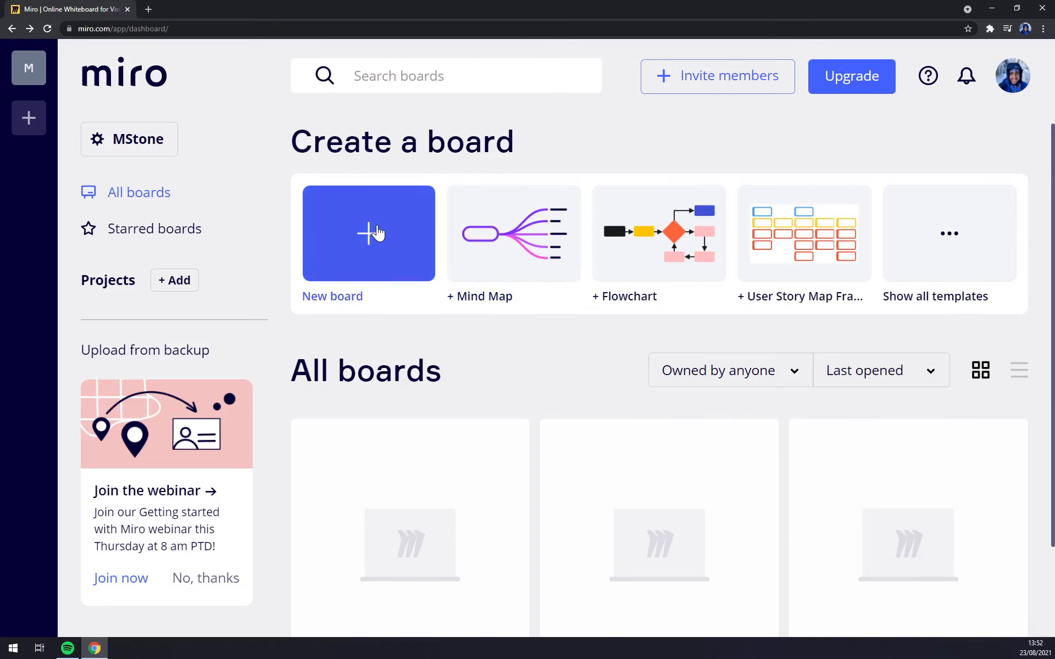
{"action": "left_click", "coordinate": [377, 234]}
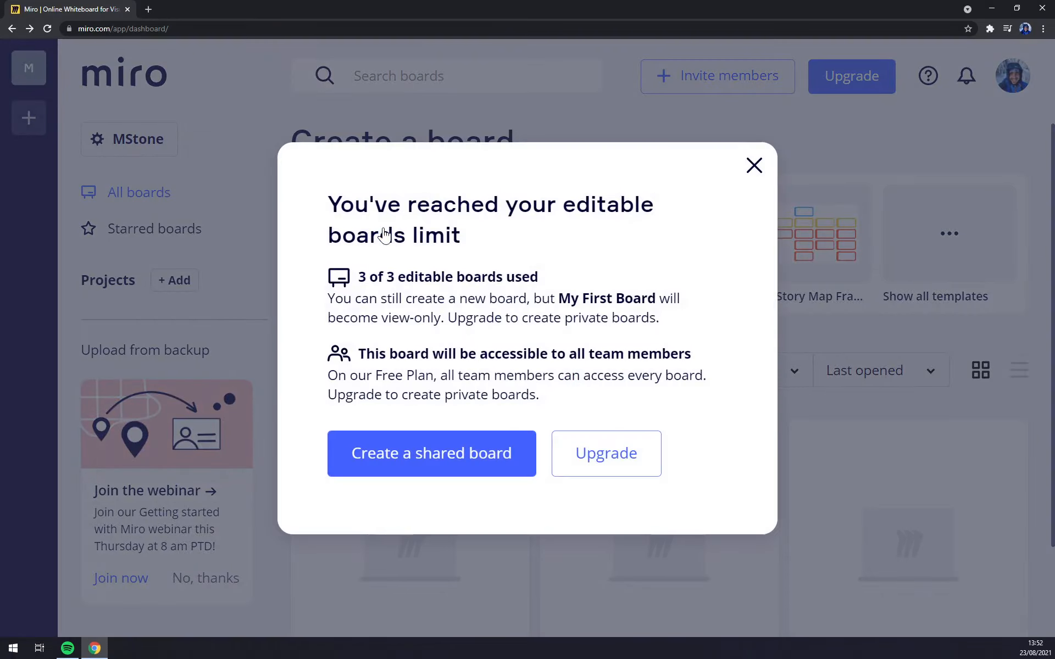
{"action": "left_click", "coordinate": [473, 467]}
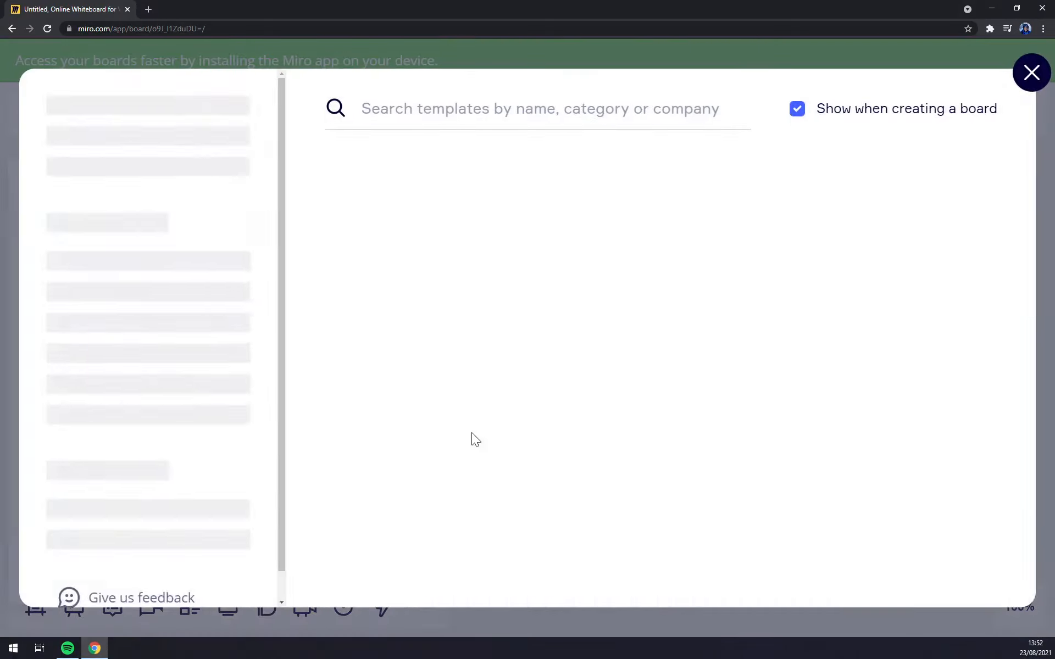
Browse the board templates under All templates, Recent, Popular and Miroverse
{"action": "left_click", "coordinate": [117, 113]}
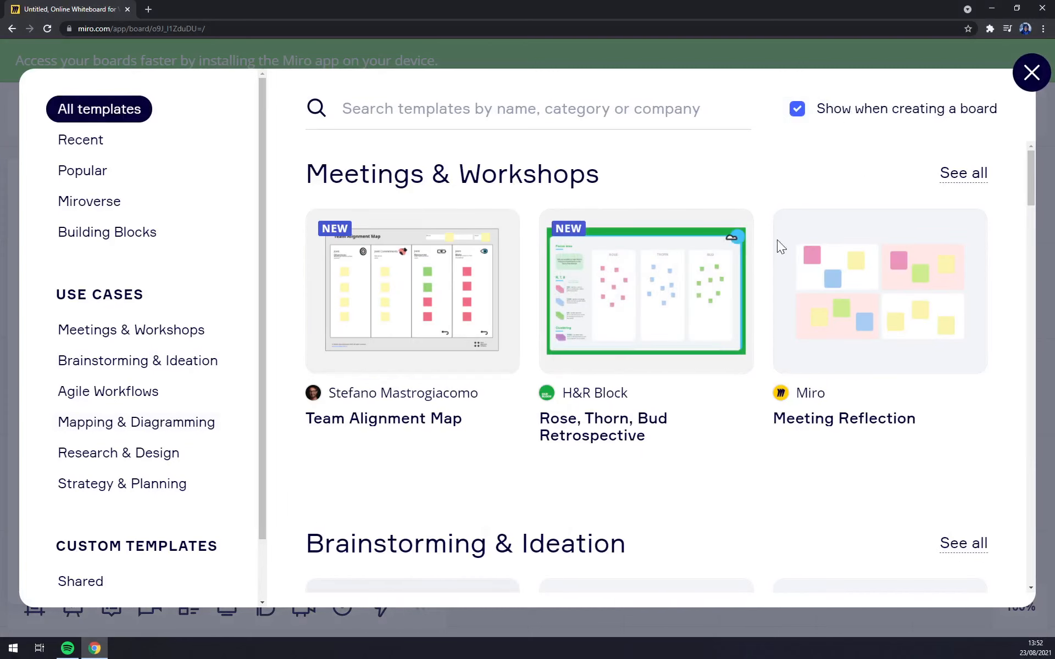
{"action": "scroll", "coordinate": [680, 358], "scroll_direction": "down", "scroll_amount": 8}
{"action": "scroll", "coordinate": [683, 357], "scroll_direction": "up", "scroll_amount": 2}
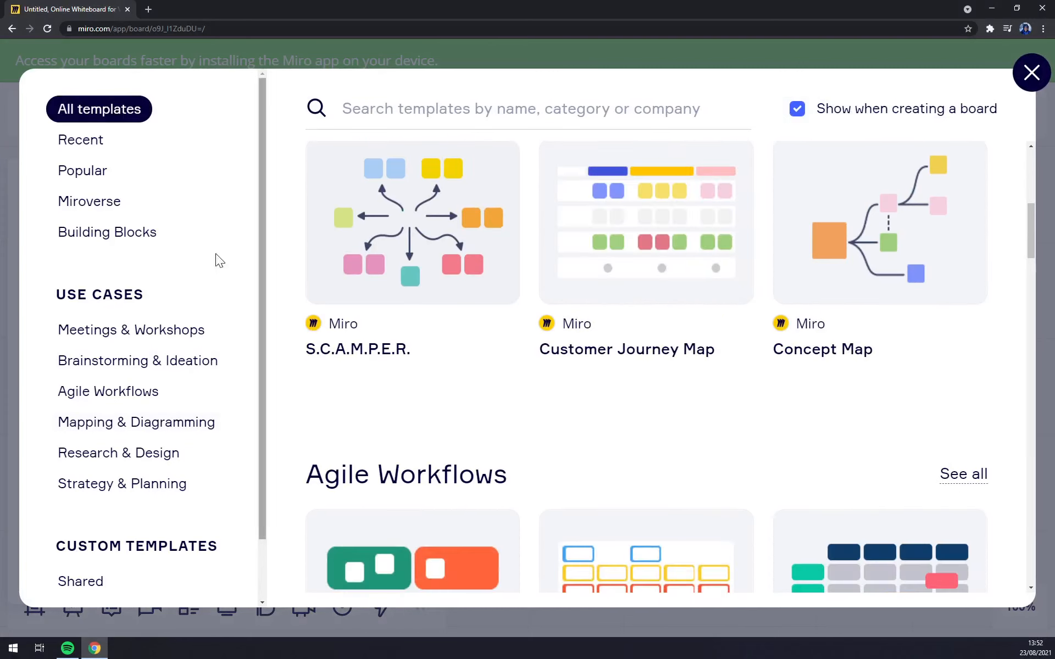
{"action": "left_click", "coordinate": [93, 148]}
{"action": "mouse_move", "coordinate": [486, 363]}
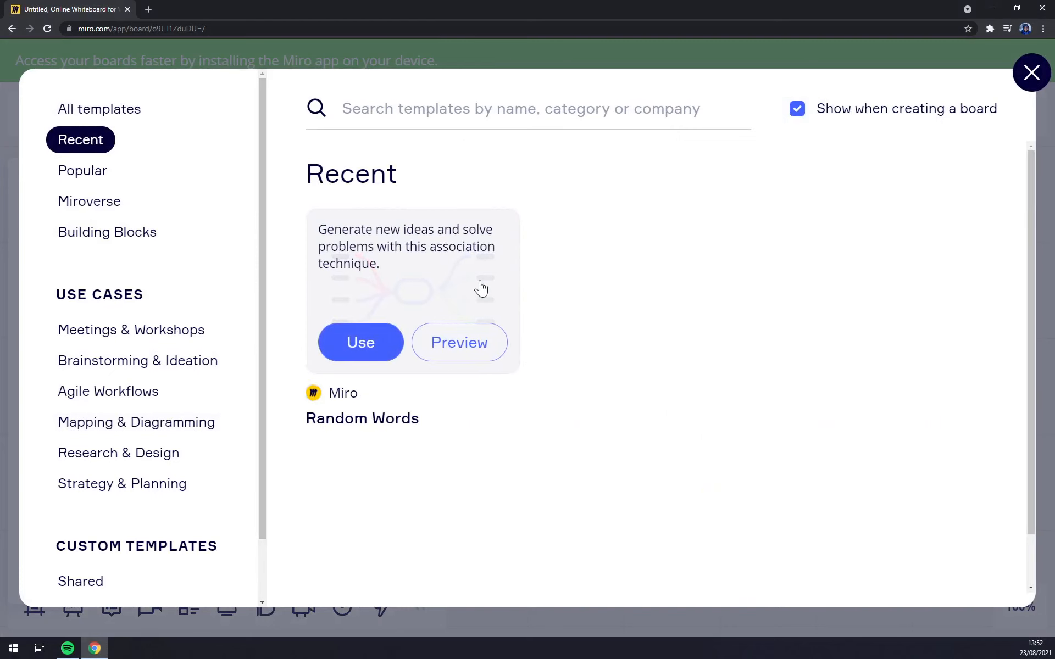
{"action": "left_click", "coordinate": [104, 184]}
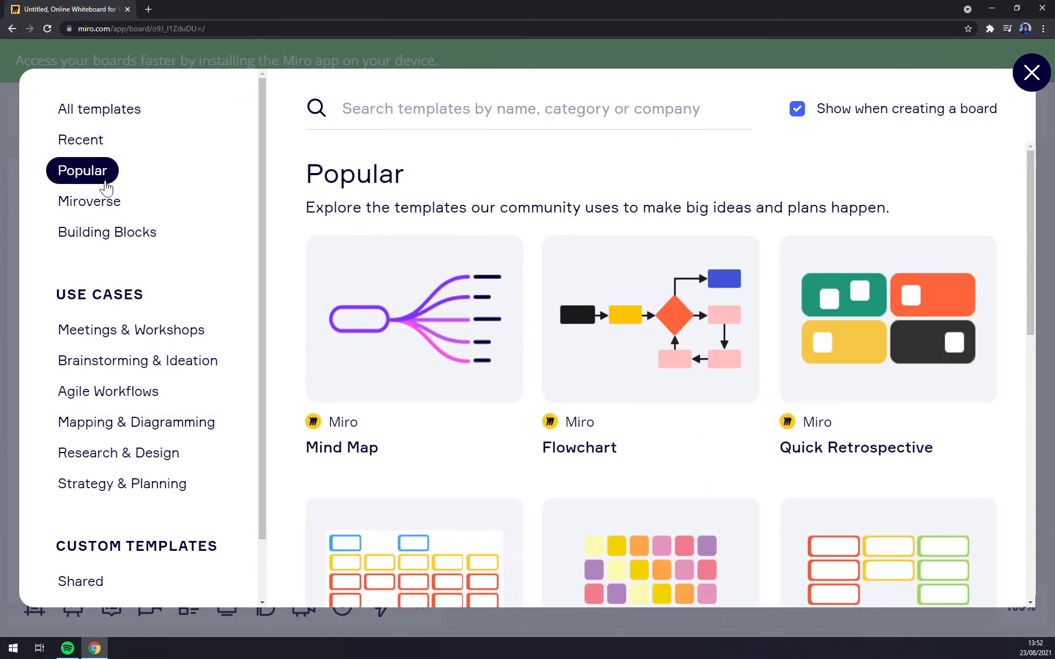
{"action": "left_click", "coordinate": [92, 199]}
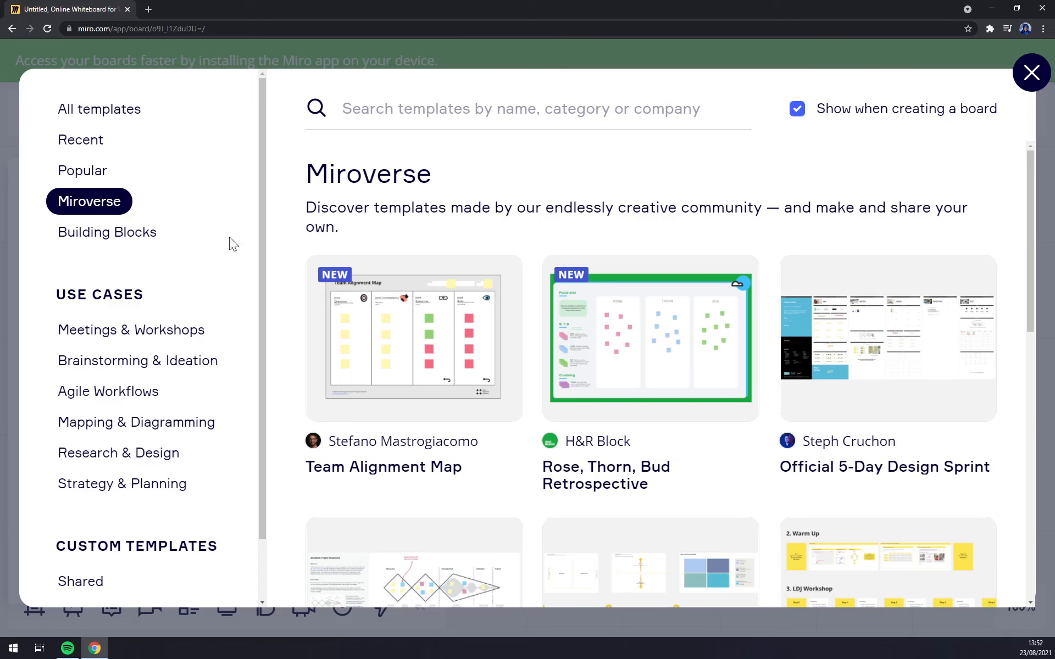
{"action": "scroll", "coordinate": [543, 274], "scroll_direction": "down", "scroll_amount": 10}
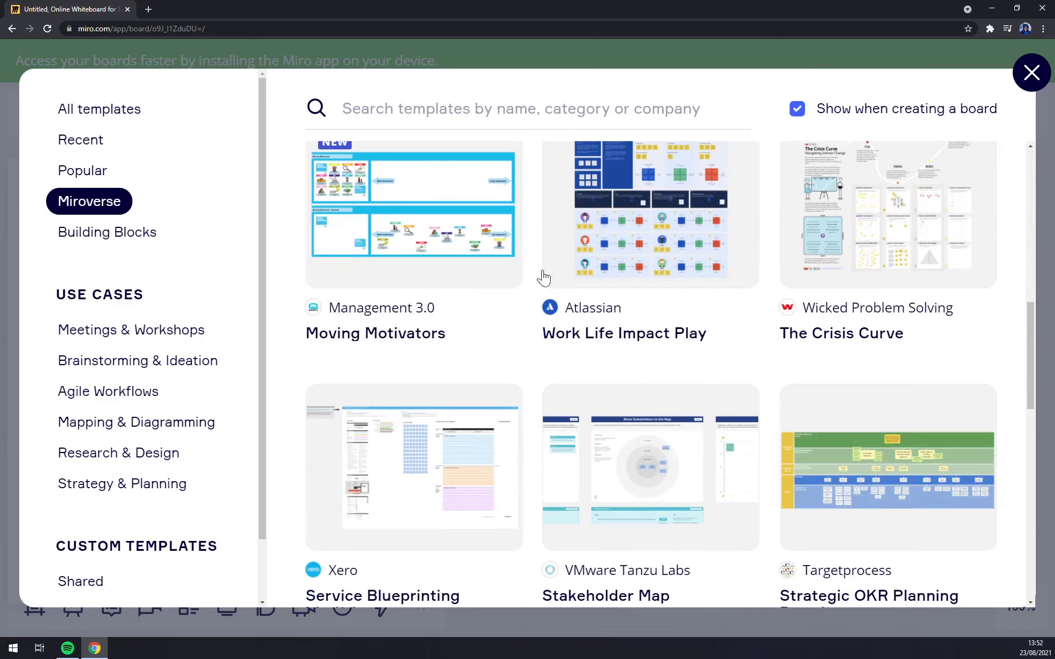
{"action": "scroll", "coordinate": [544, 278], "scroll_direction": "down", "scroll_amount": 5}
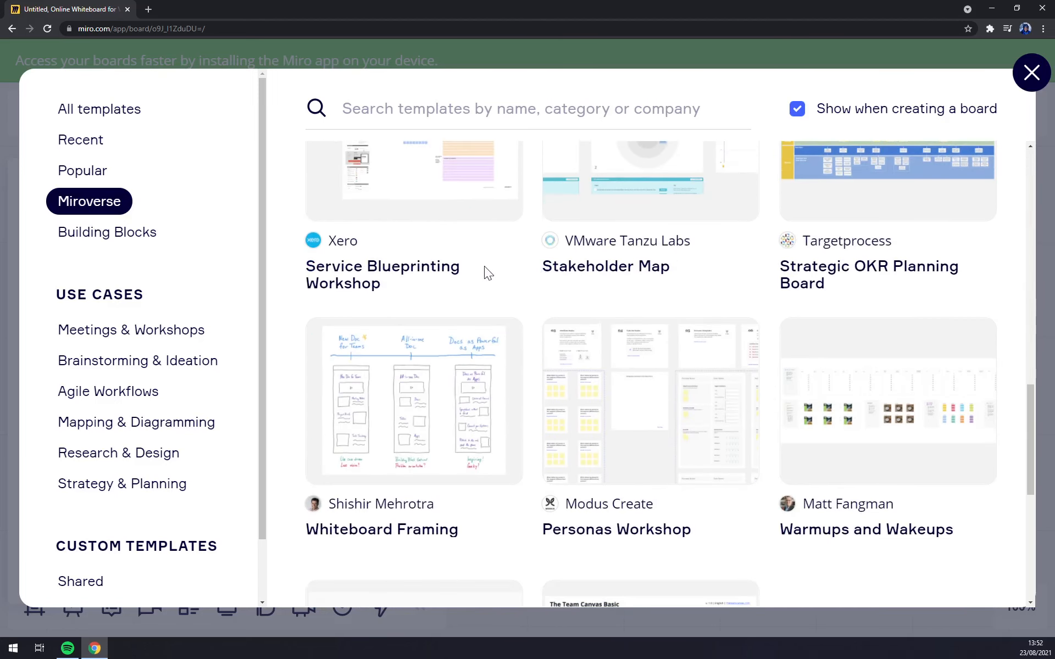
Browse the remaining Miroverse templates and the Building Blocks template collection
{"action": "scroll", "coordinate": [481, 269], "scroll_direction": "down", "scroll_amount": 5}
{"action": "scroll", "coordinate": [476, 275], "scroll_direction": "up", "scroll_amount": 12}
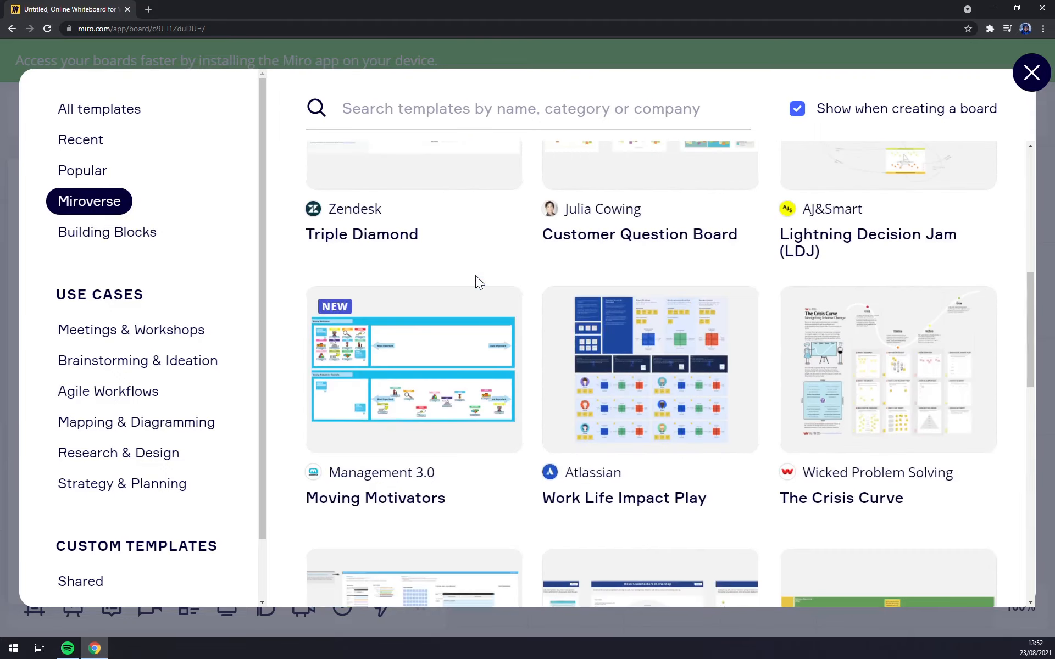
{"action": "scroll", "coordinate": [476, 277], "scroll_direction": "up", "scroll_amount": 5}
{"action": "left_click", "coordinate": [107, 232]}
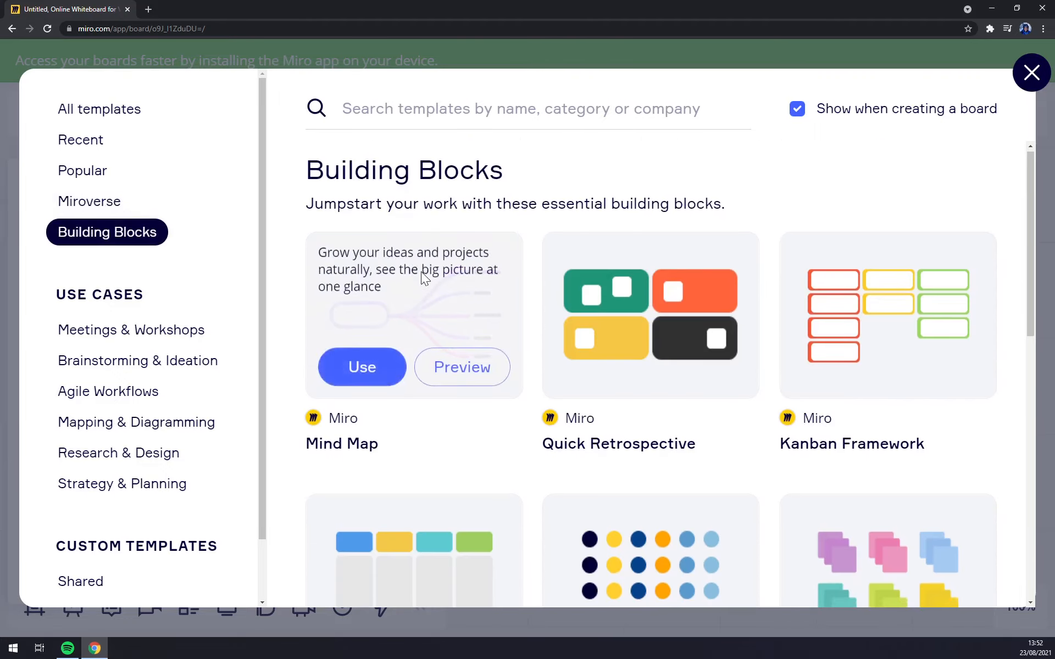
{"action": "scroll", "coordinate": [424, 275], "scroll_direction": "down", "scroll_amount": 12}
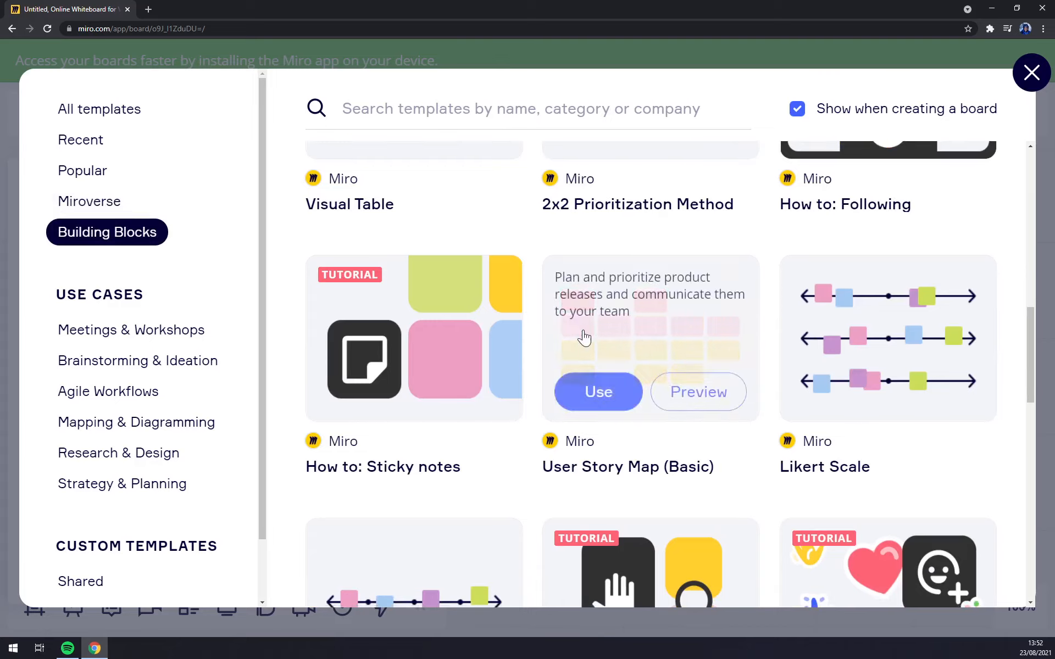
{"action": "scroll", "coordinate": [584, 337], "scroll_direction": "down", "scroll_amount": 4}
{"action": "scroll", "coordinate": [584, 337], "scroll_direction": "up", "scroll_amount": 5}
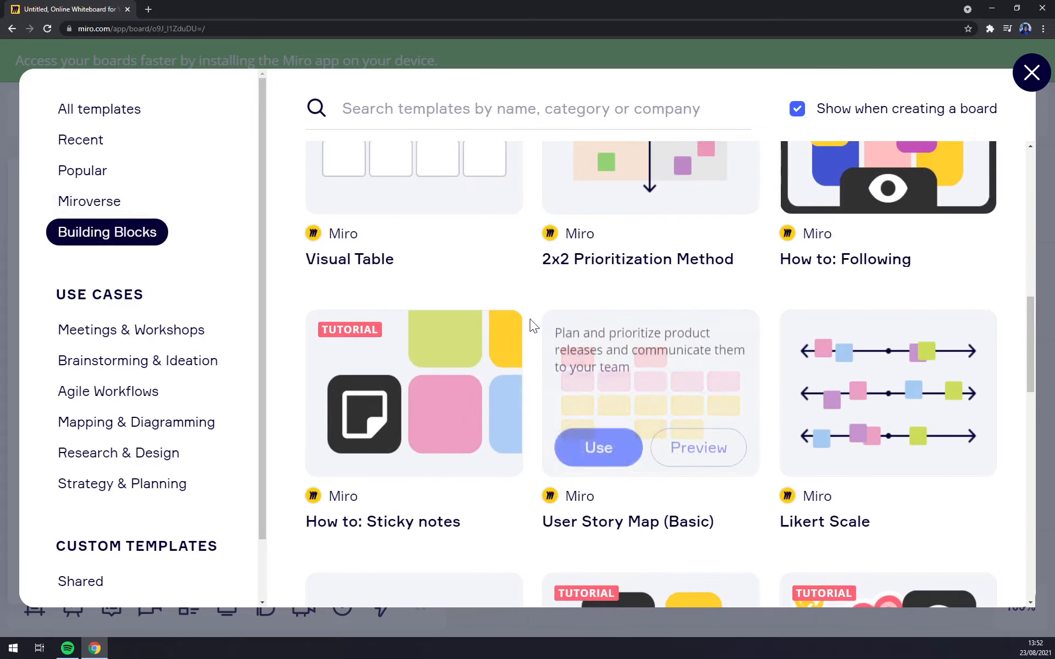
{"action": "scroll", "coordinate": [530, 319], "scroll_direction": "up", "scroll_amount": 2}
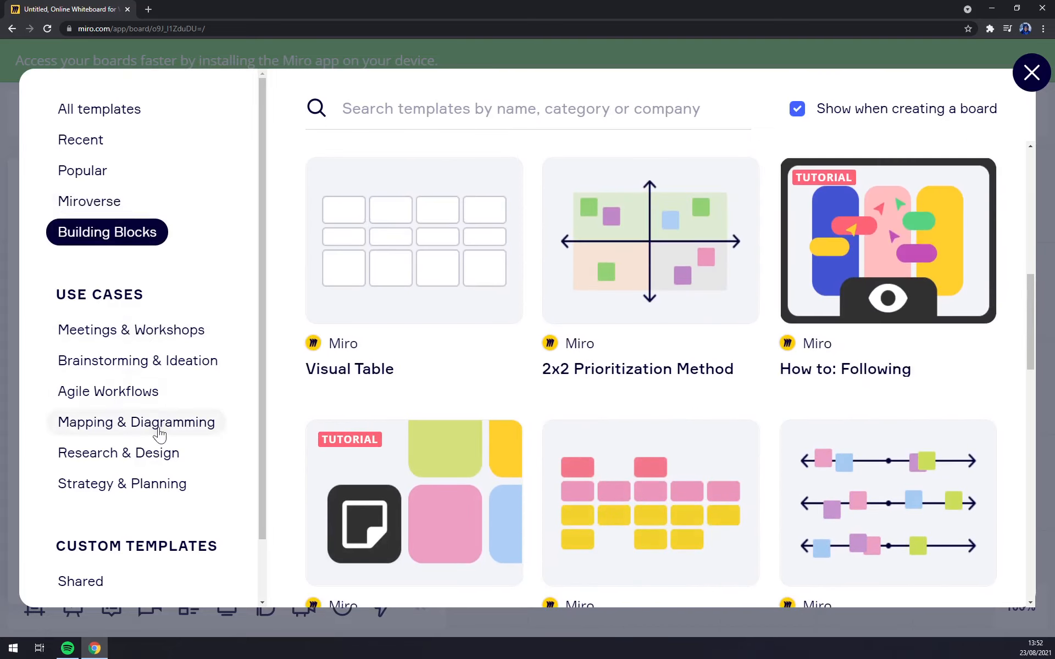
Browse the use-case templates for meetings, brainstorming, agile workflows, mapping and diagramming, and research and design
{"action": "scroll", "coordinate": [87, 285], "scroll_direction": "down", "scroll_amount": 1}
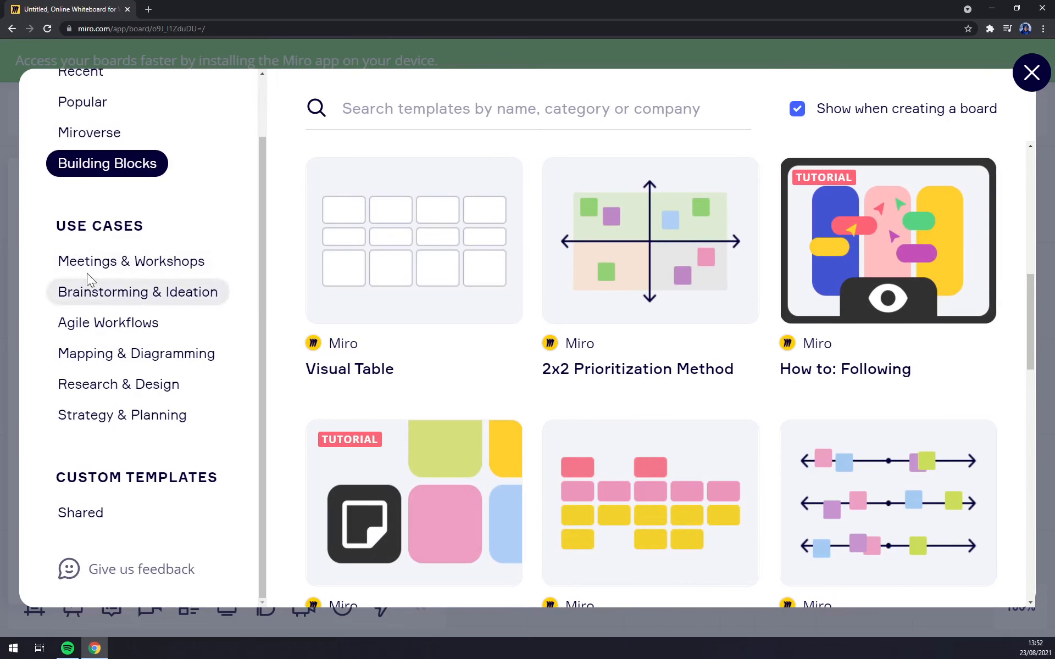
{"action": "left_click", "coordinate": [119, 265]}
{"action": "left_click", "coordinate": [178, 294]}
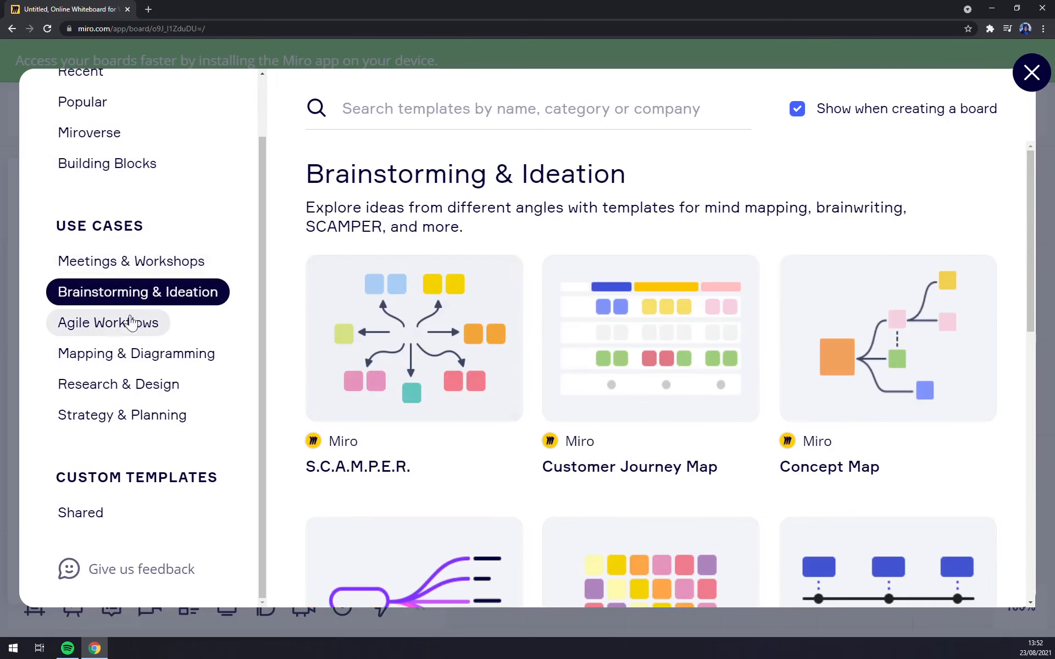
{"action": "left_click", "coordinate": [145, 325]}
{"action": "left_click", "coordinate": [142, 360]}
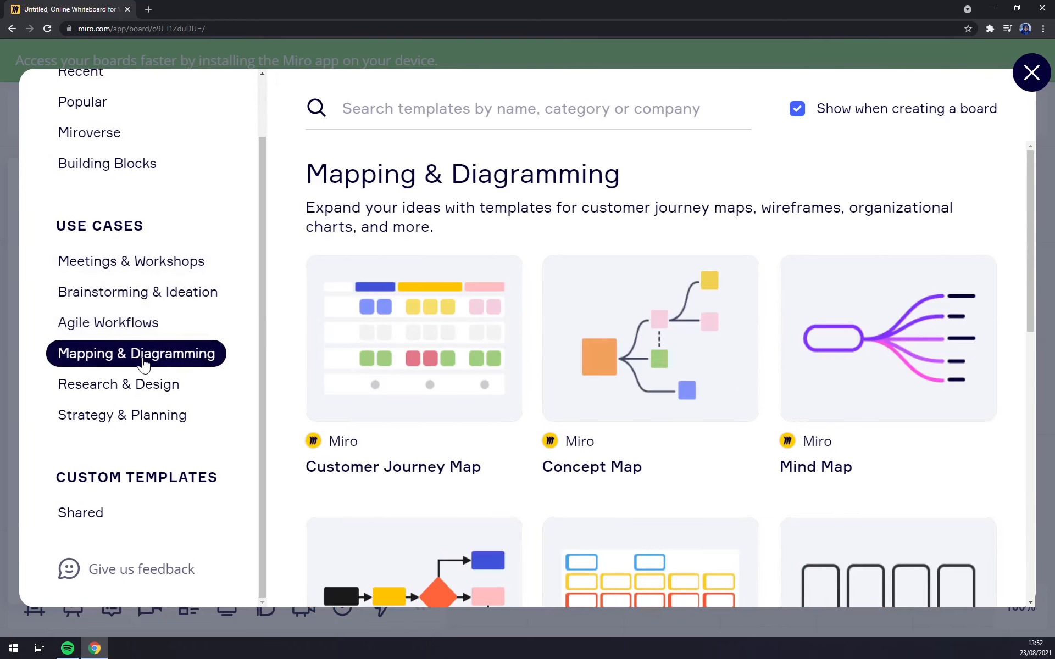
{"action": "left_click", "coordinate": [146, 387]}
{"action": "left_click", "coordinate": [140, 355]}
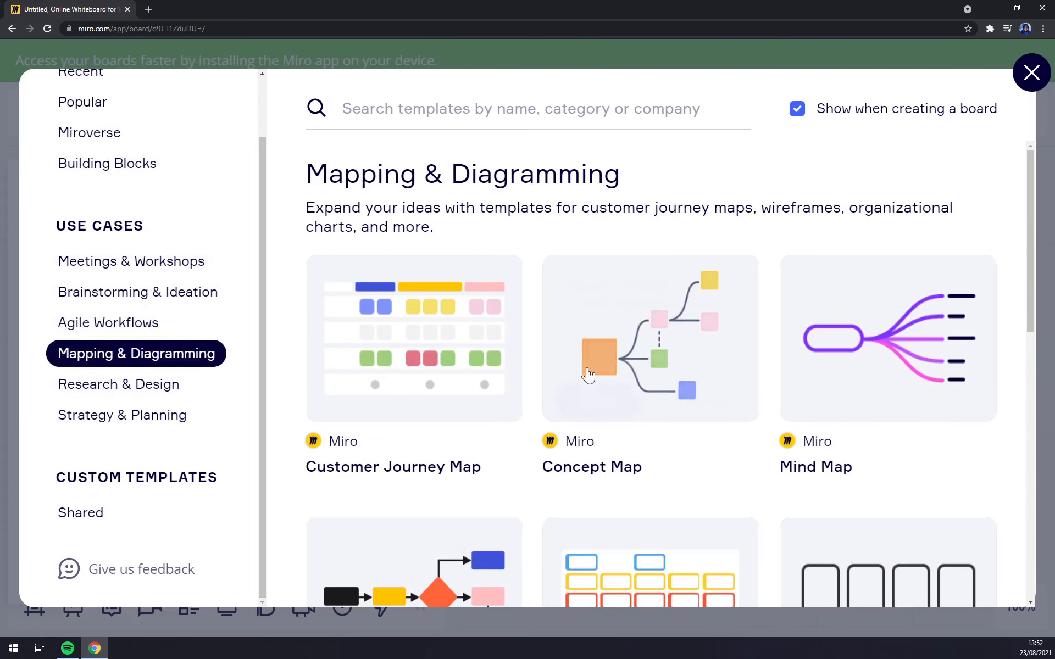
{"action": "scroll", "coordinate": [511, 365], "scroll_direction": "down", "scroll_amount": 5}
{"action": "scroll", "coordinate": [509, 365], "scroll_direction": "up", "scroll_amount": 6}
{"action": "scroll", "coordinate": [116, 308], "scroll_direction": "up", "scroll_amount": 2}
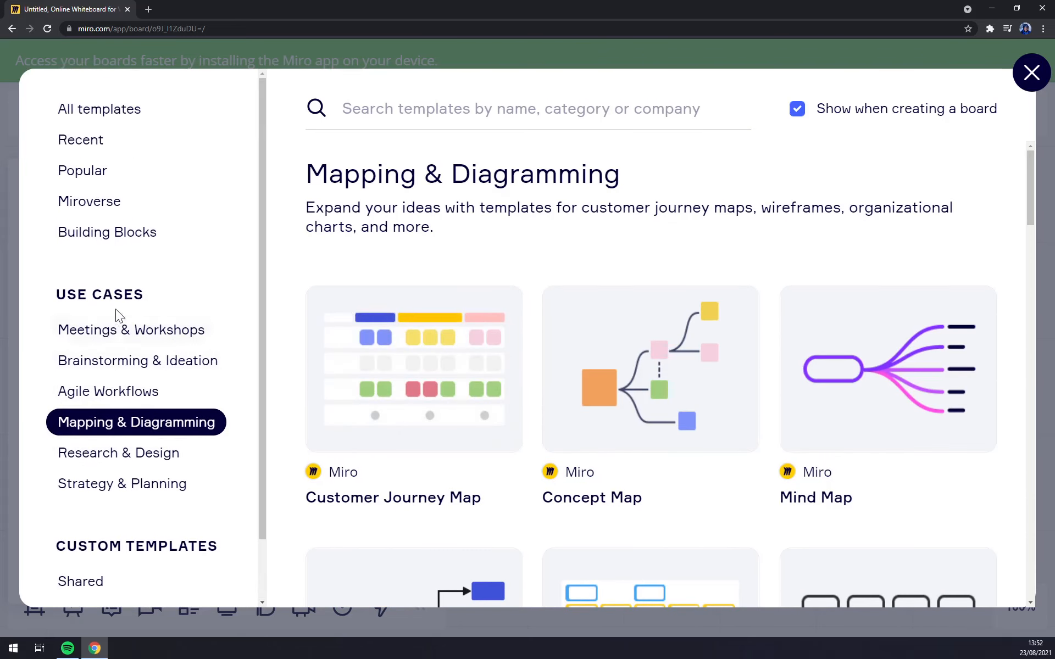
Add the Concept Map template from Mapping & Diagramming to the board
{"action": "mouse_move", "coordinate": [730, 370]}
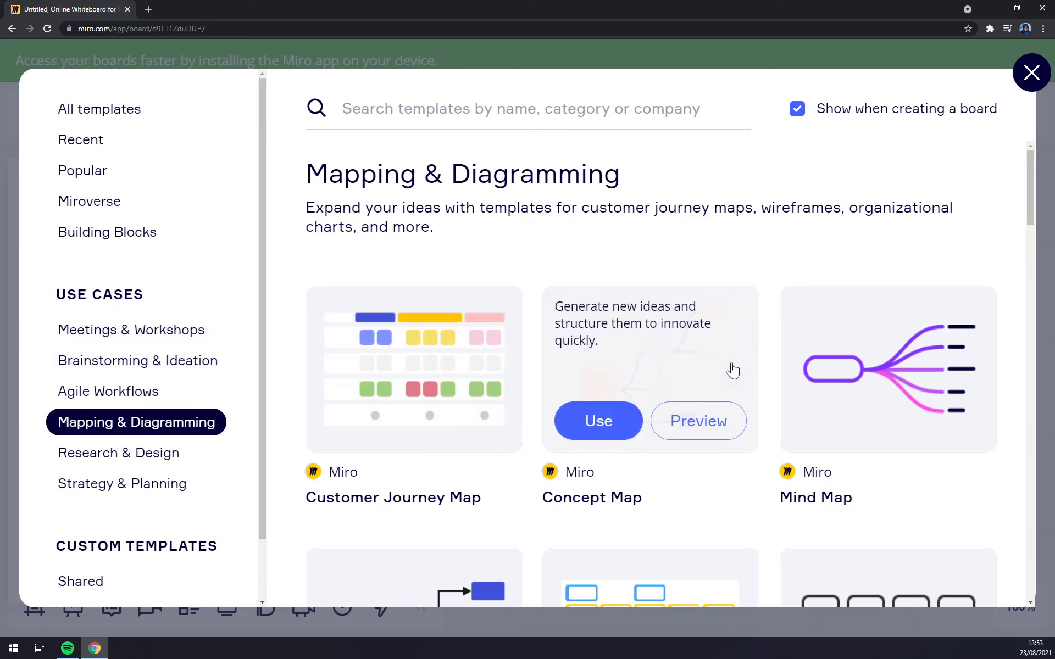
{"action": "left_click", "coordinate": [599, 421]}
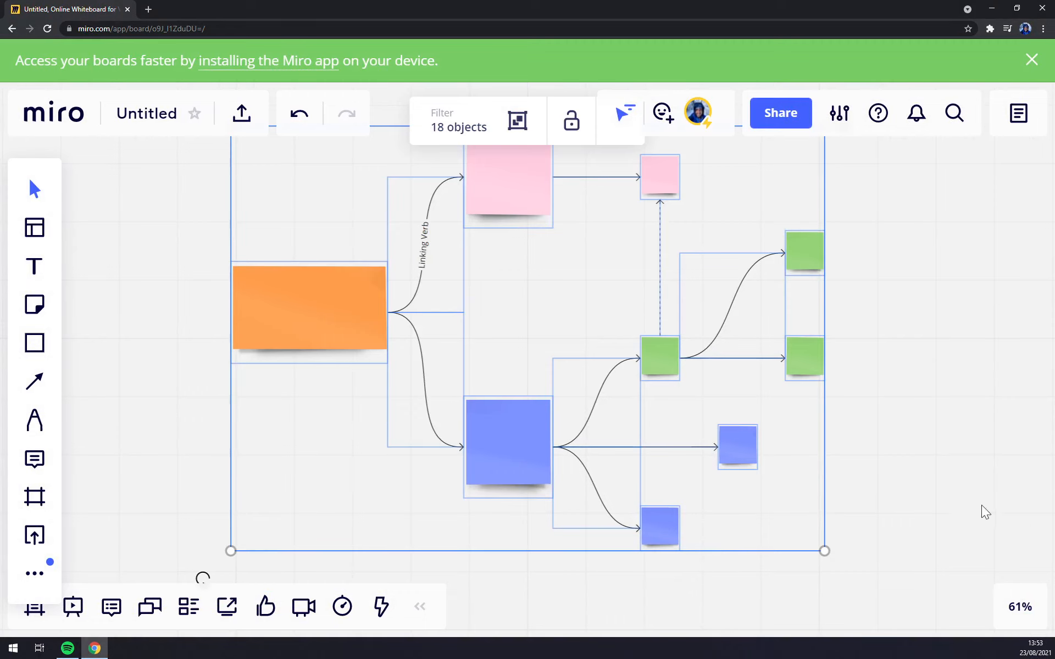
Examine the inserted concept map at several zoom levels, both closer and farther out
{"action": "left_click", "coordinate": [980, 606]}
{"action": "left_click", "coordinate": [980, 607]}
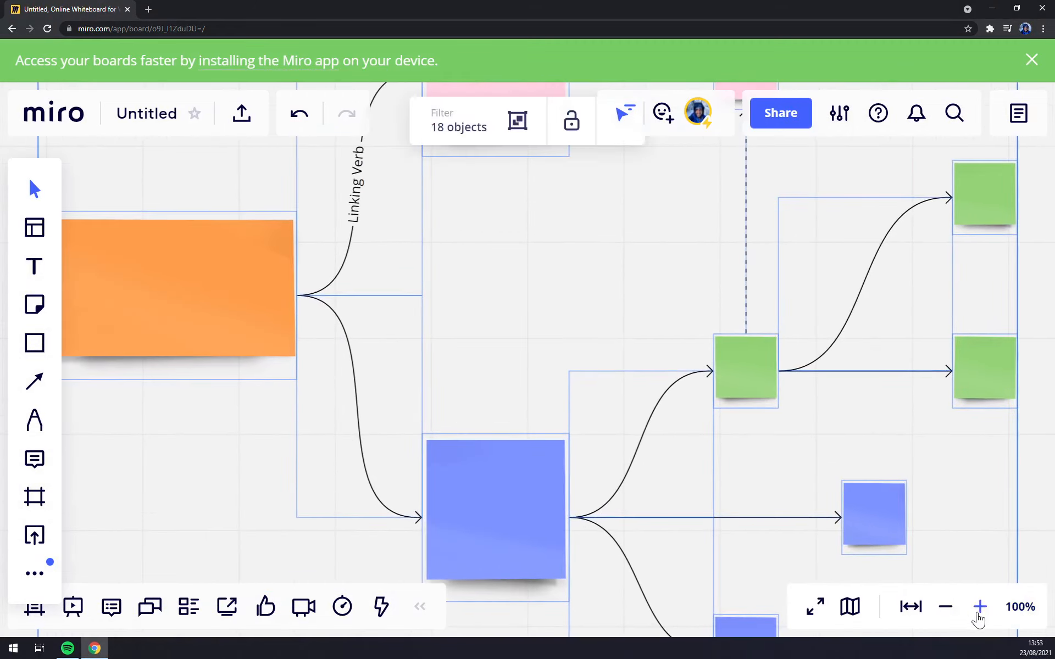
{"action": "left_click", "coordinate": [946, 606]}
{"action": "left_click", "coordinate": [948, 609]}
{"action": "left_click", "coordinate": [947, 609]}
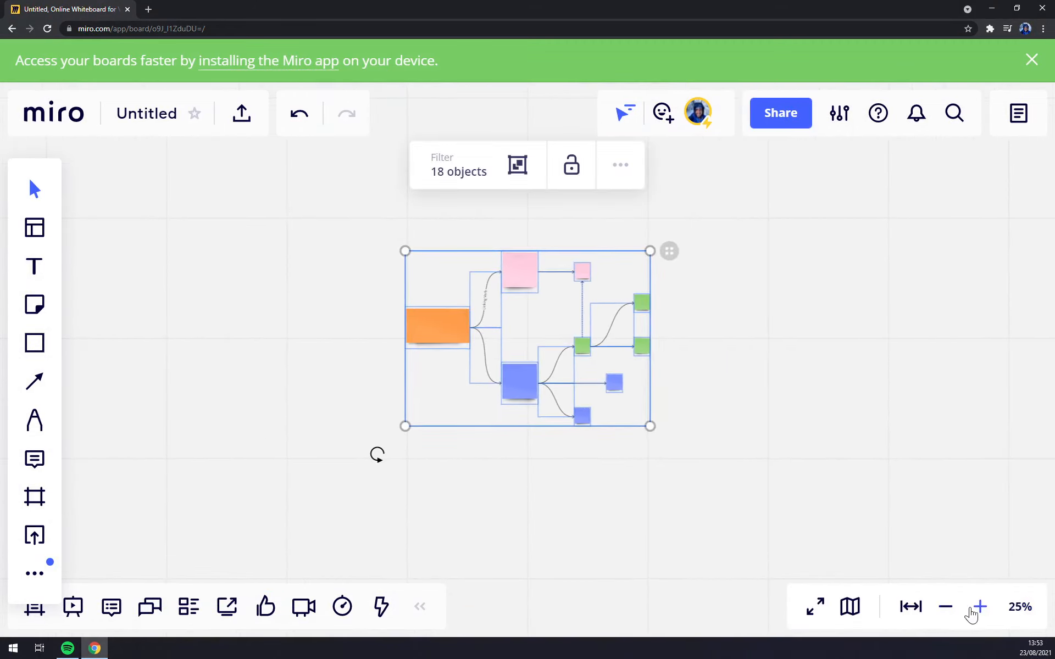
{"action": "left_click", "coordinate": [981, 608]}
{"action": "left_click", "coordinate": [980, 606]}
{"action": "left_click", "coordinate": [980, 607]}
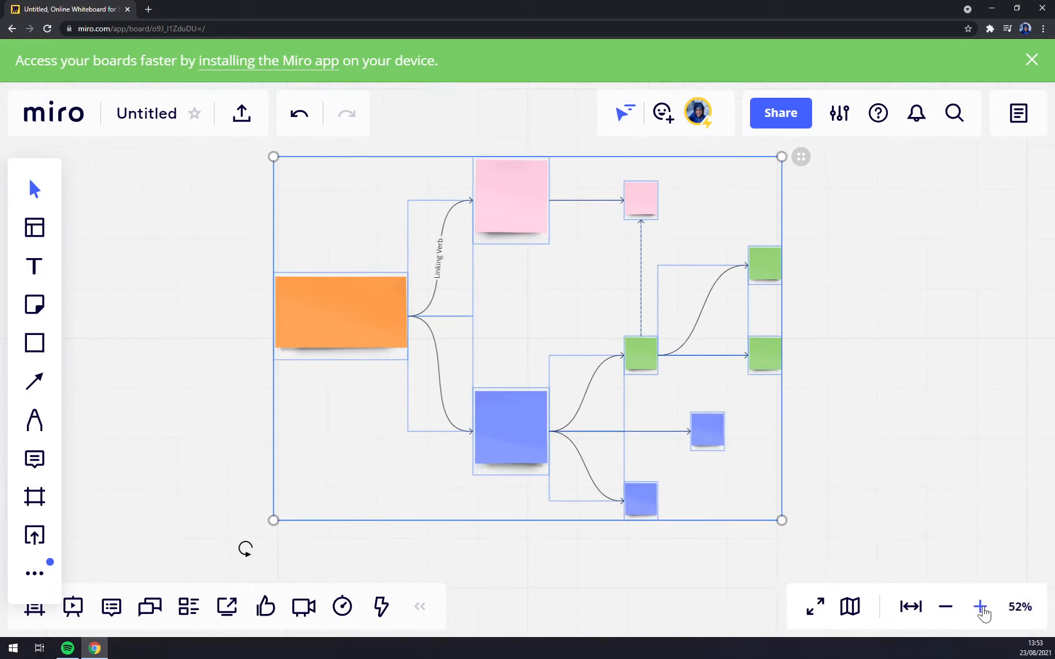
Open the large orange sticky note for text editing and leave it without entering text
{"action": "left_click_drag", "start_coordinate": [528, 285], "coordinate": [526, 323]}
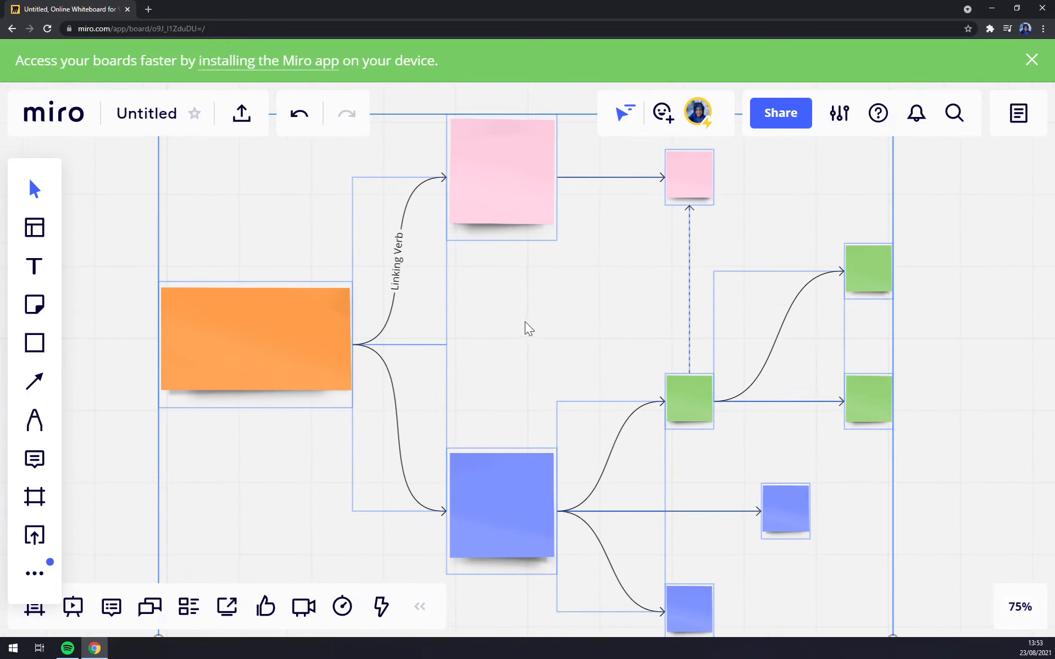
{"action": "left_click_drag", "start_coordinate": [297, 321], "coordinate": [308, 331]}
{"action": "double_click", "coordinate": [305, 336]}
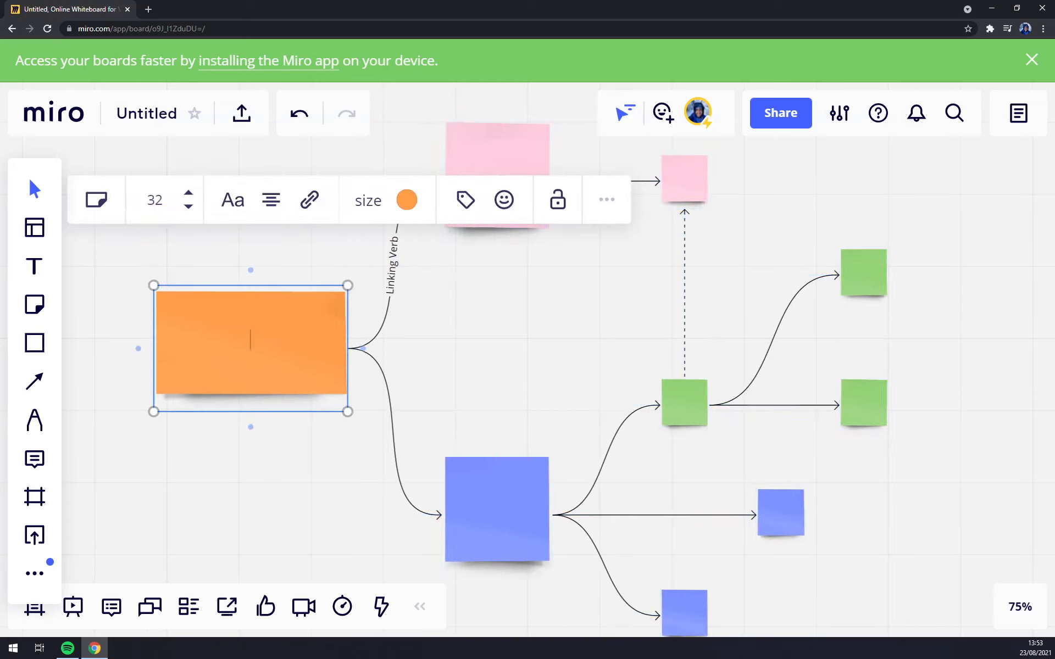
{"action": "left_click", "coordinate": [233, 257]}
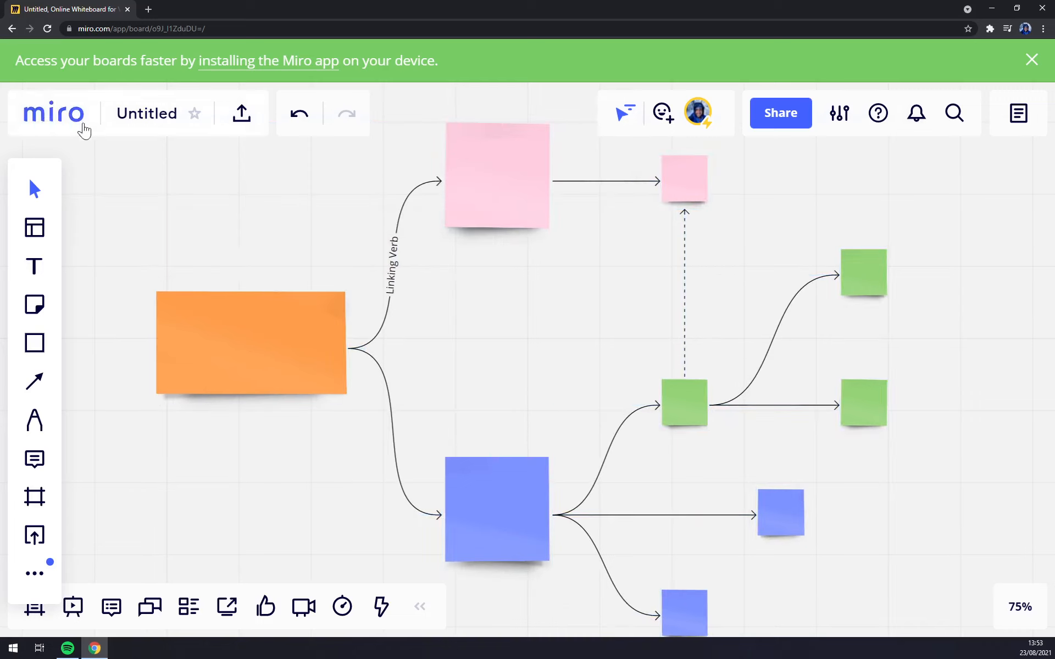
Return to the dashboard, look through all boards and reopen the untitled concept map board
{"action": "left_click", "coordinate": [61, 114]}
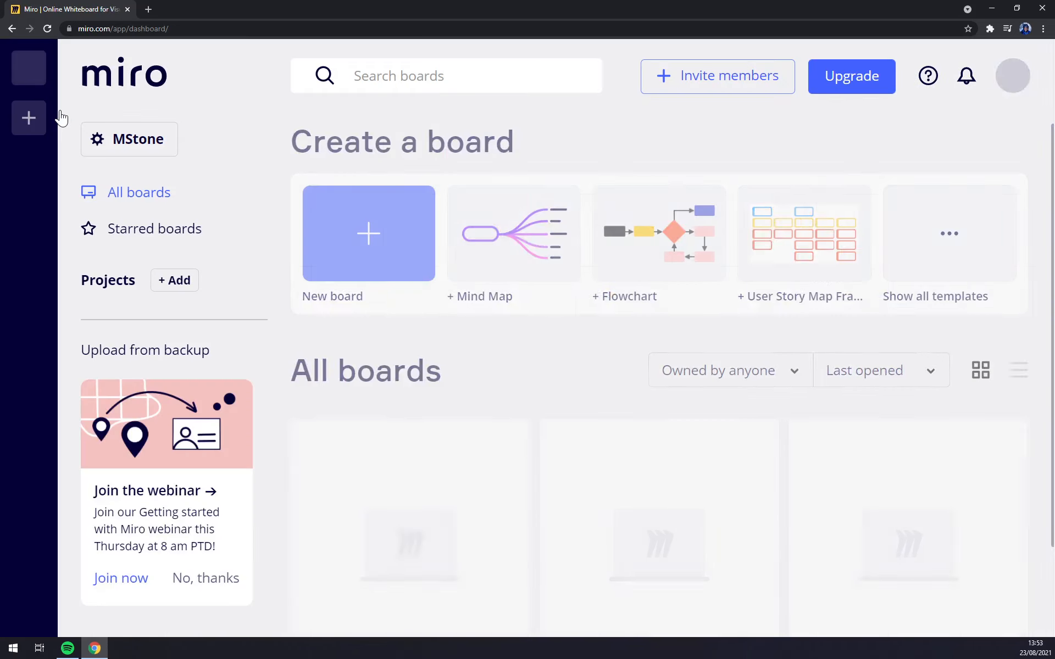
{"action": "scroll", "coordinate": [404, 363], "scroll_direction": "down", "scroll_amount": 7}
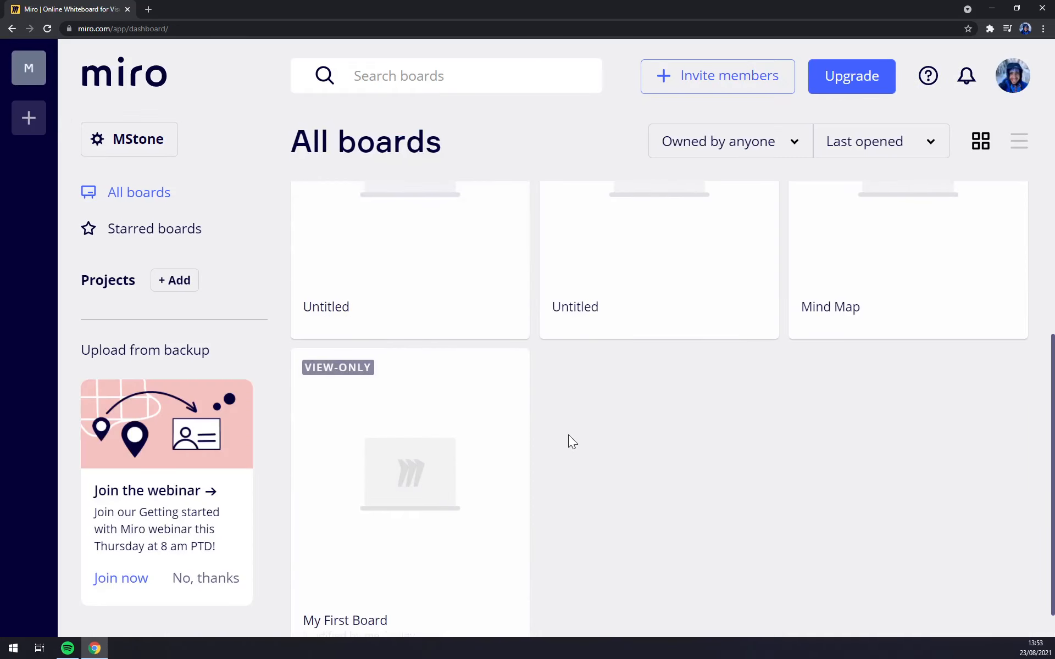
{"action": "scroll", "coordinate": [596, 487], "scroll_direction": "up", "scroll_amount": 3}
{"action": "left_click", "coordinate": [455, 447]}
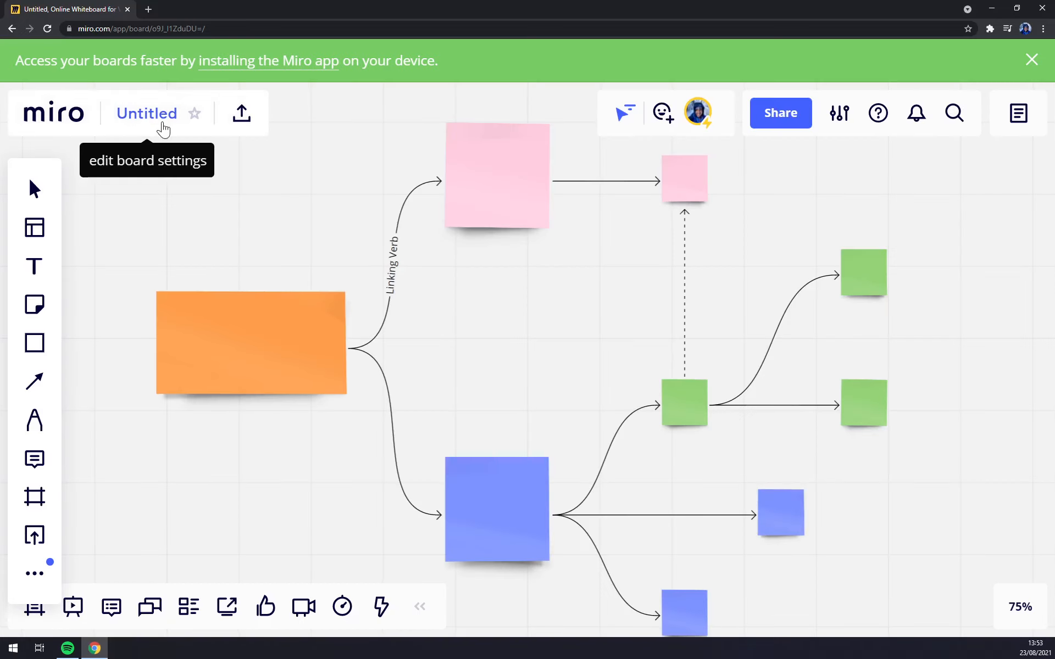
Export the board as an image using the Small JPG option
{"action": "left_click", "coordinate": [246, 114]}
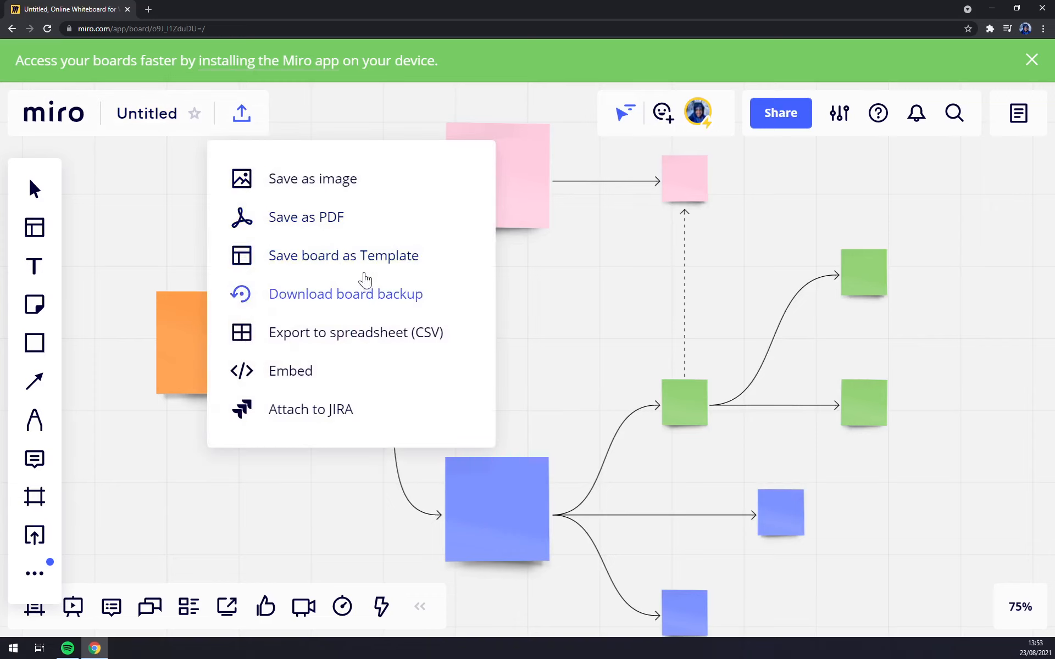
{"action": "left_click", "coordinate": [304, 185]}
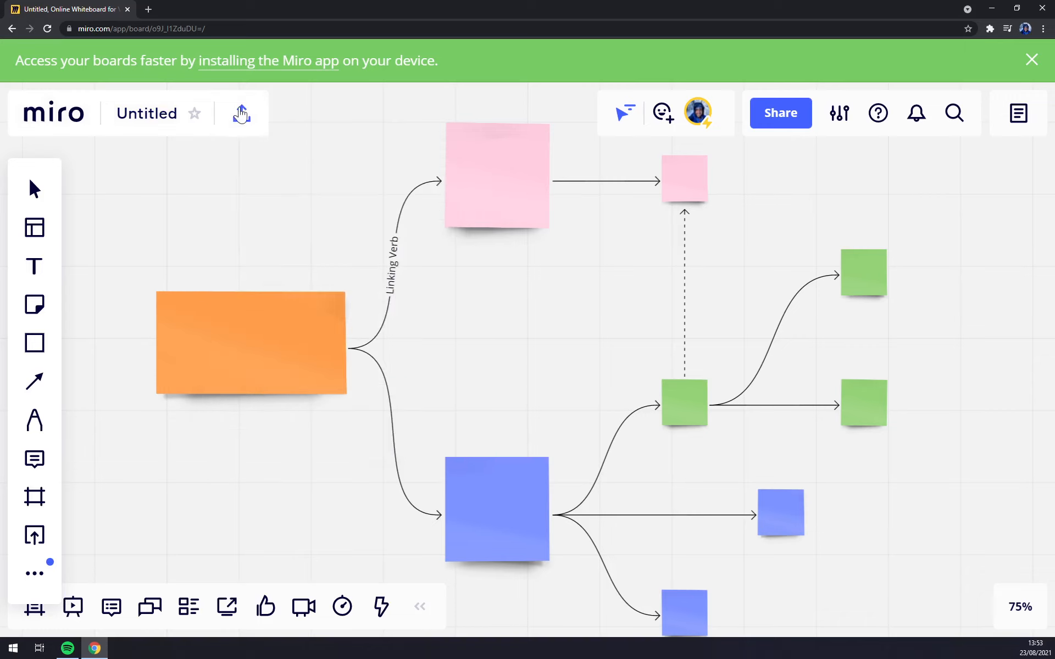
{"action": "left_click", "coordinate": [242, 114]}
{"action": "left_click", "coordinate": [294, 187]}
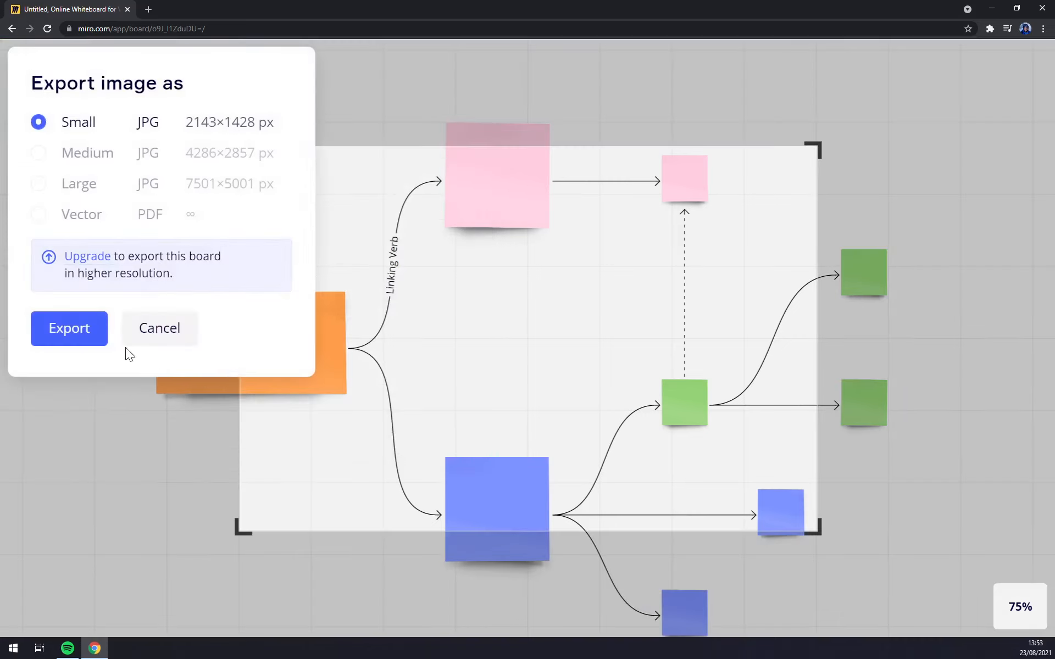
{"action": "left_click", "coordinate": [80, 336]}
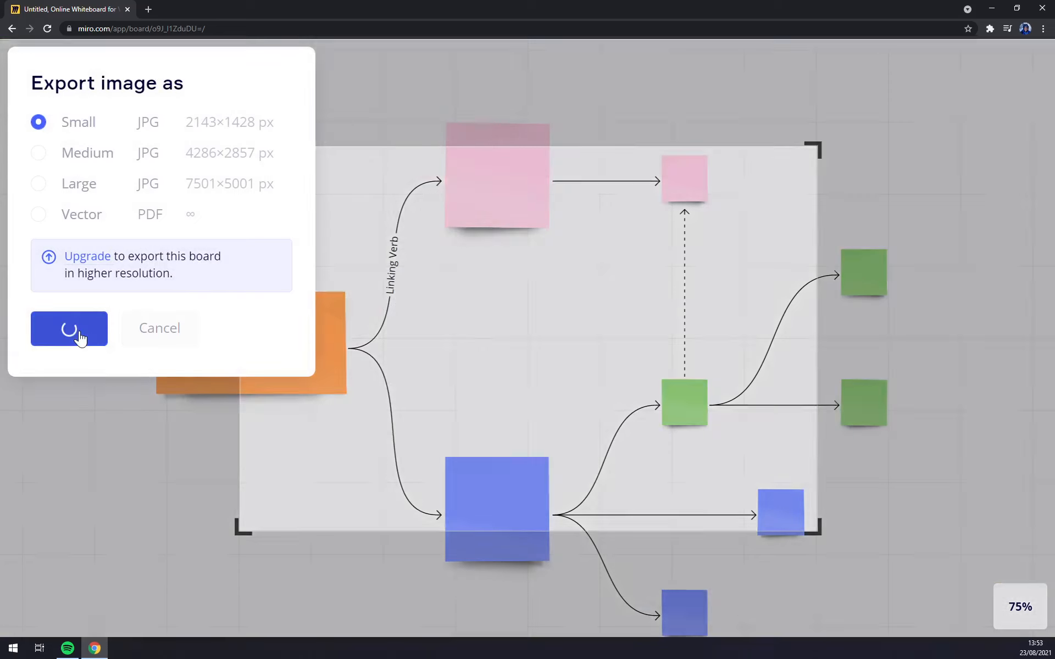
Open the downloaded board image in Photos, check it and close the viewer
{"action": "left_click", "coordinate": [66, 625]}
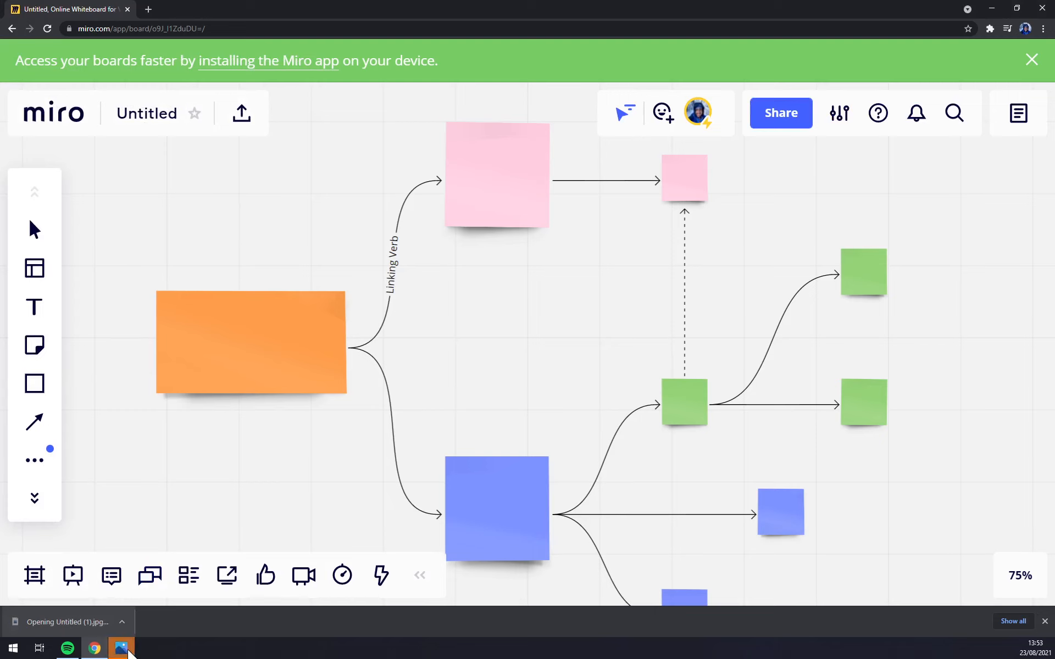
{"action": "left_click", "coordinate": [127, 651]}
{"action": "mouse_move", "coordinate": [434, 116]}
{"action": "left_mouse_down"}
{"action": "mouse_move", "coordinate": [421, 114]}
{"action": "mouse_move", "coordinate": [407, 140]}
{"action": "mouse_move", "coordinate": [443, 114]}
{"action": "mouse_move", "coordinate": [427, 104]}
{"action": "left_mouse_up"}
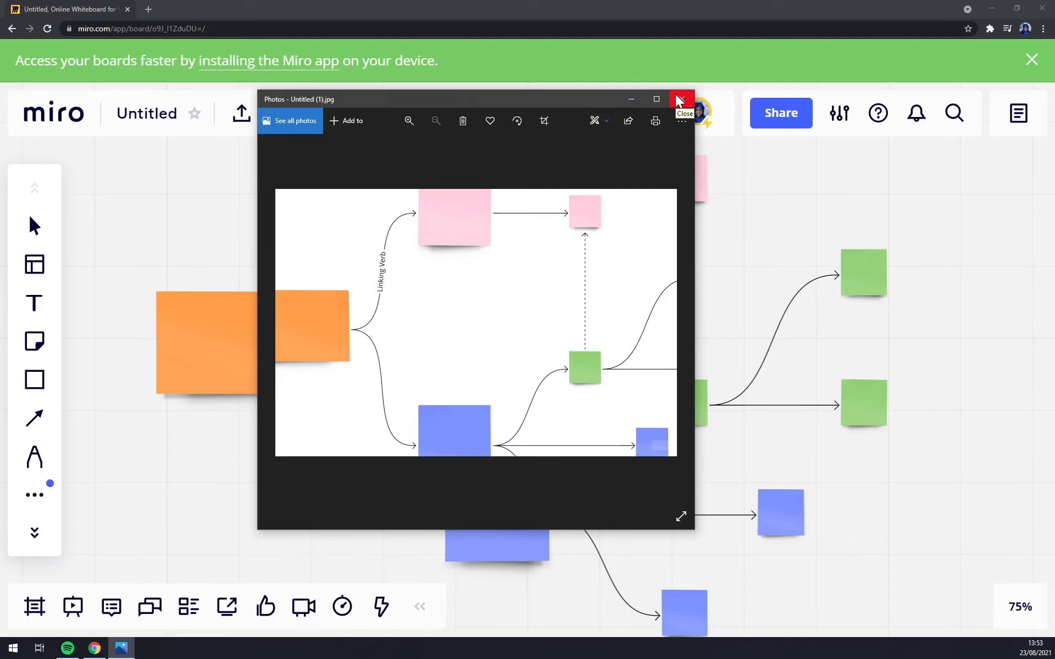
{"action": "left_click", "coordinate": [680, 101]}
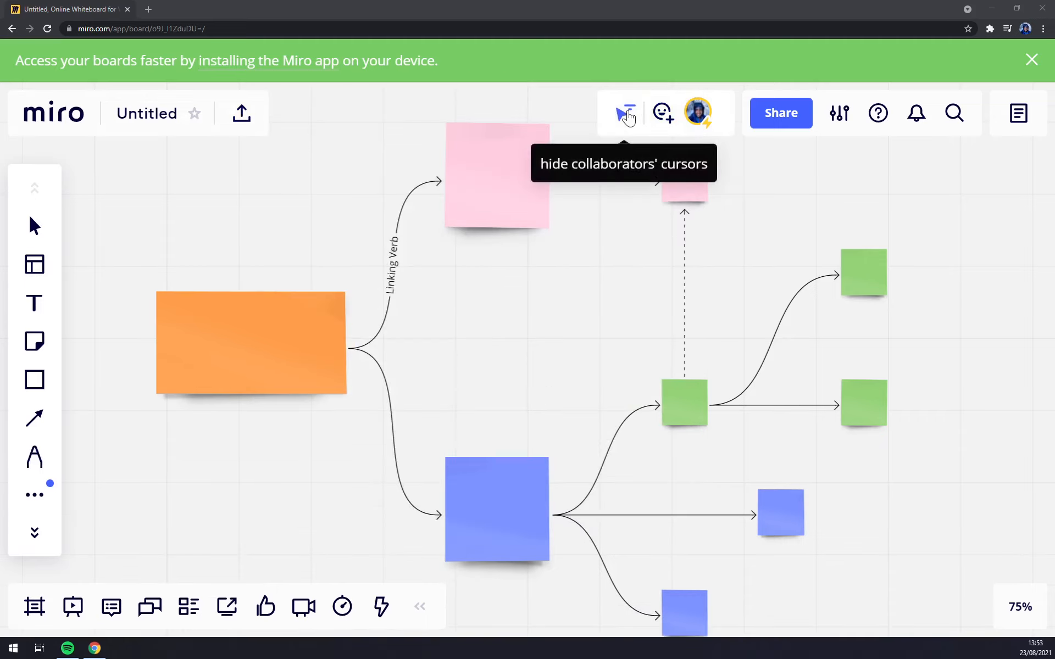
Raise a hand on the board through the reactions and lower it again
{"action": "left_click", "coordinate": [618, 114]}
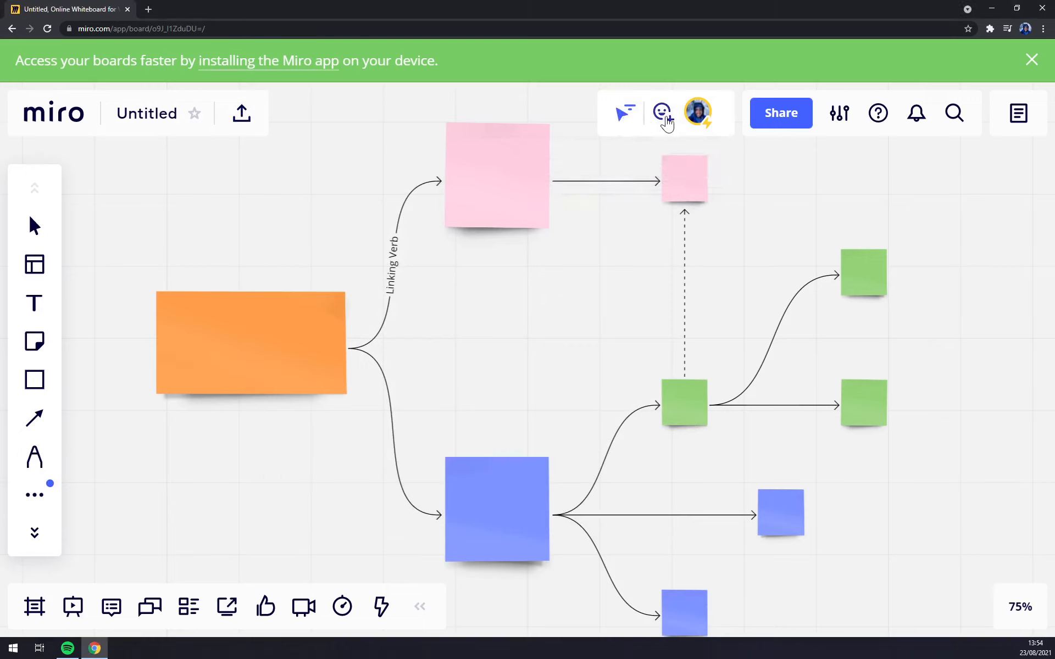
{"action": "left_click", "coordinate": [664, 115]}
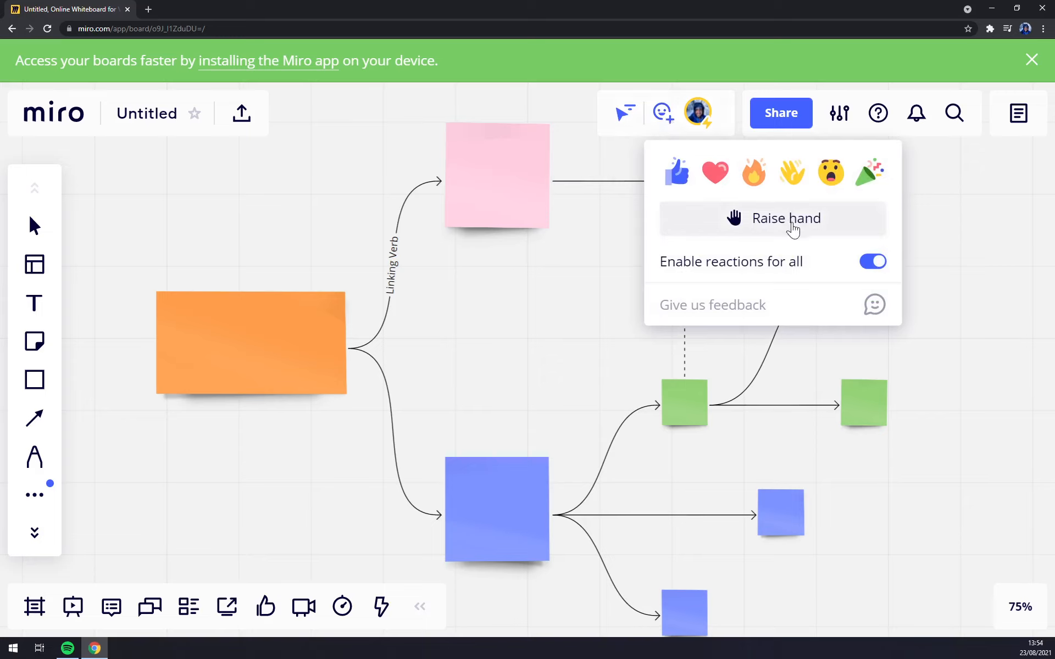
{"action": "left_click", "coordinate": [786, 229]}
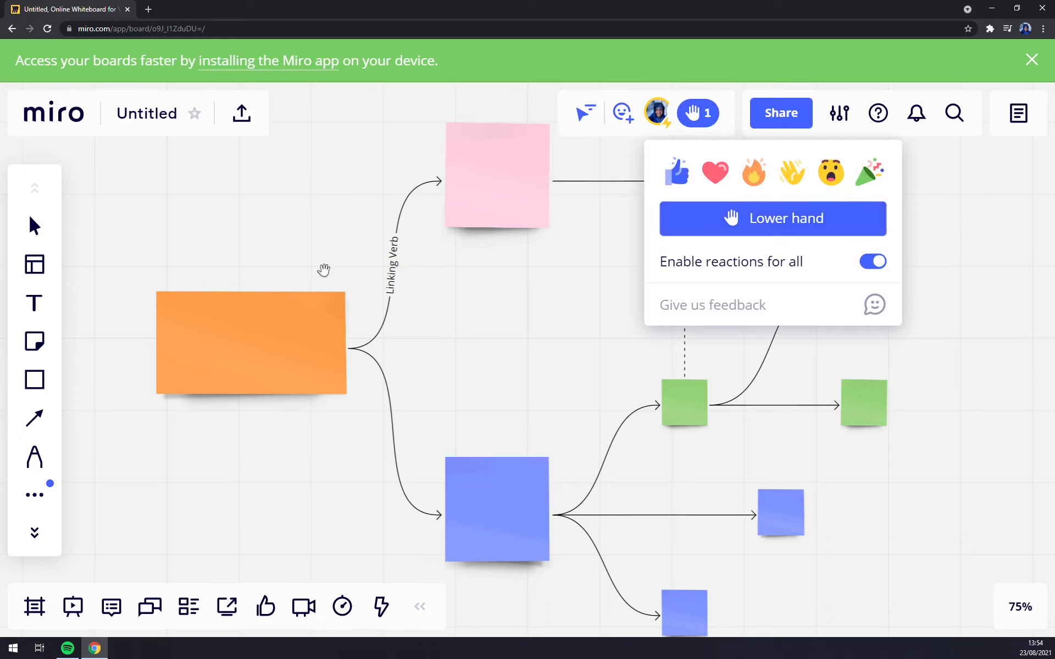
{"action": "mouse_move", "coordinate": [1015, 620]}
{"action": "left_click", "coordinate": [945, 612]}
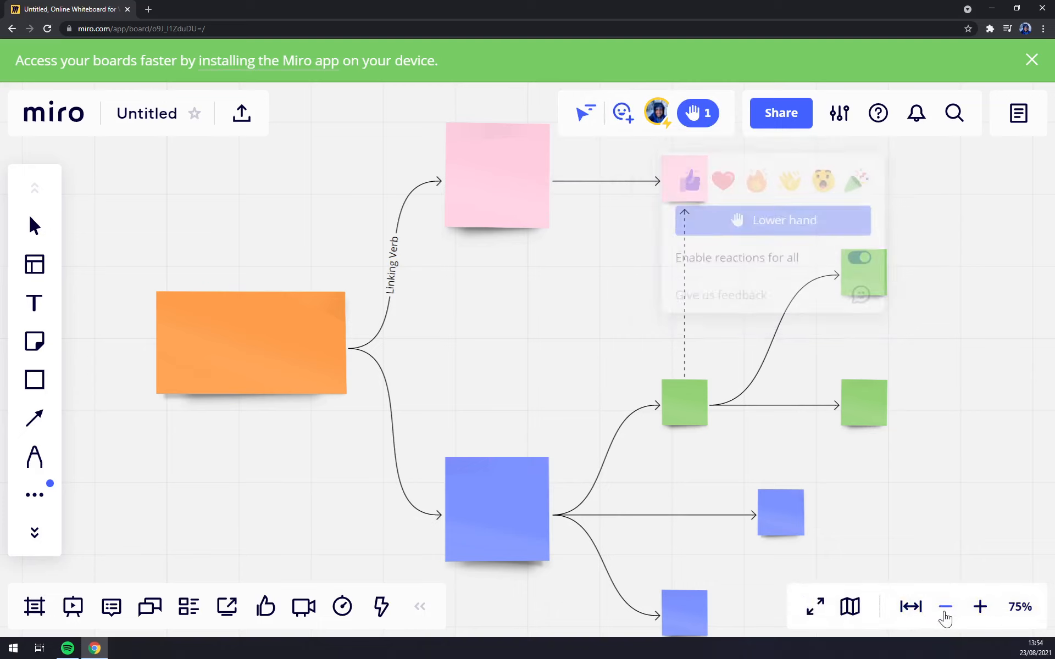
{"action": "left_click", "coordinate": [944, 612]}
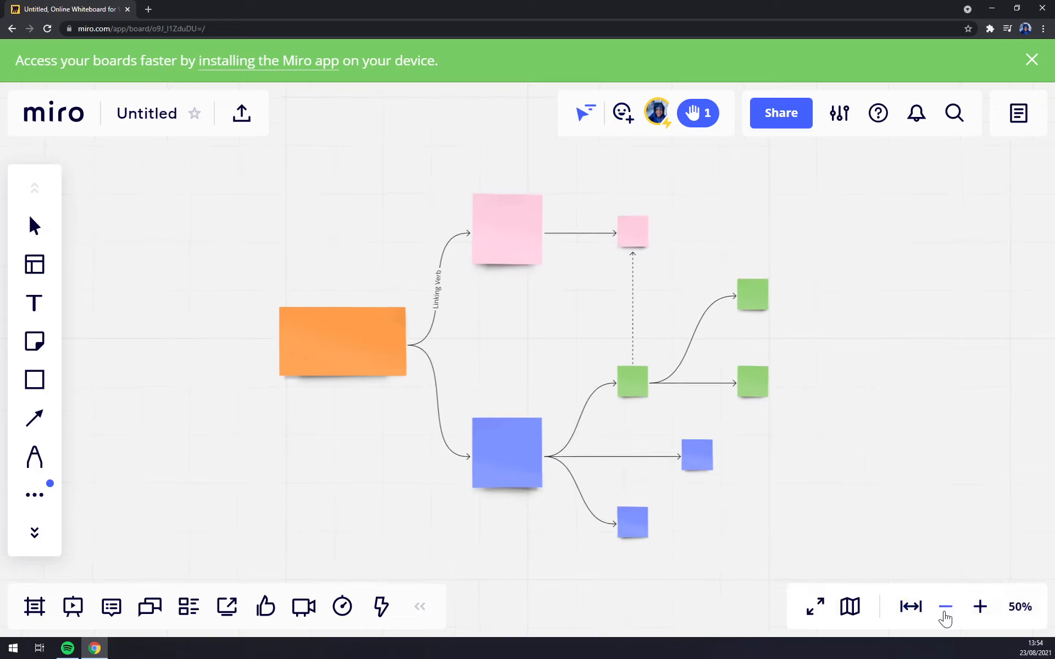
{"action": "left_click", "coordinate": [699, 121]}
{"action": "left_click", "coordinate": [684, 172]}
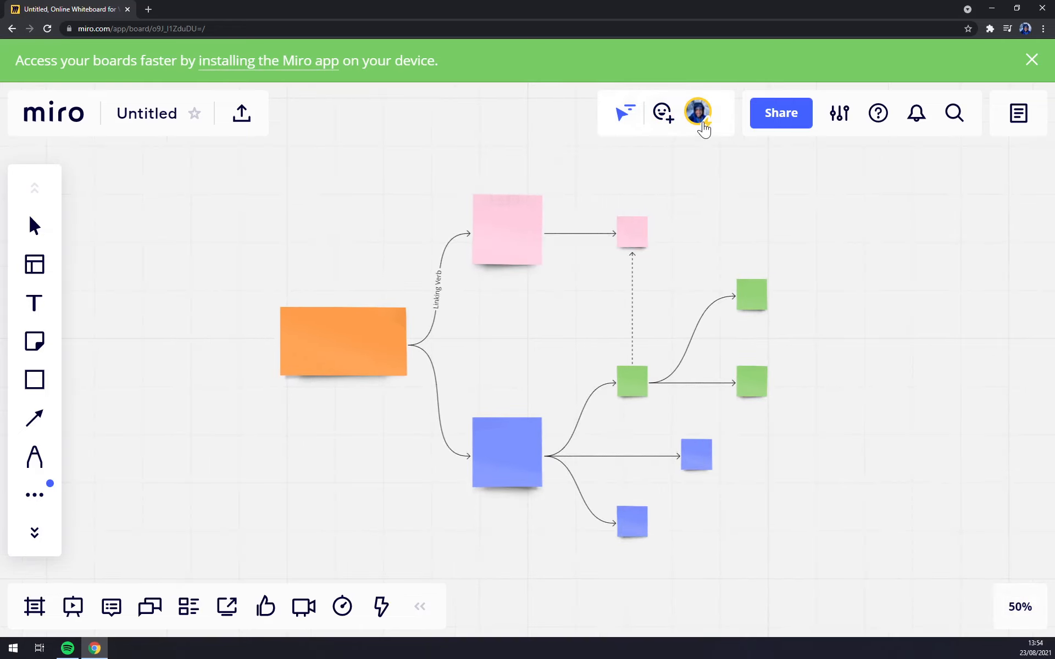
Send the heart, fire and party popper reactions on the board
{"action": "left_click", "coordinate": [664, 116]}
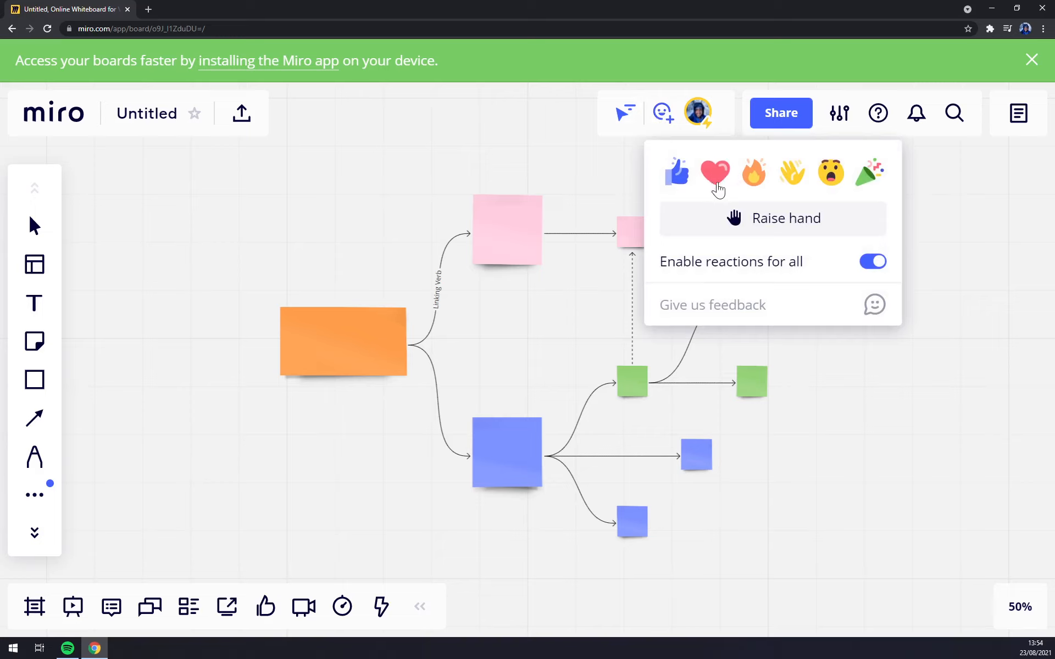
{"action": "left_click", "coordinate": [718, 179]}
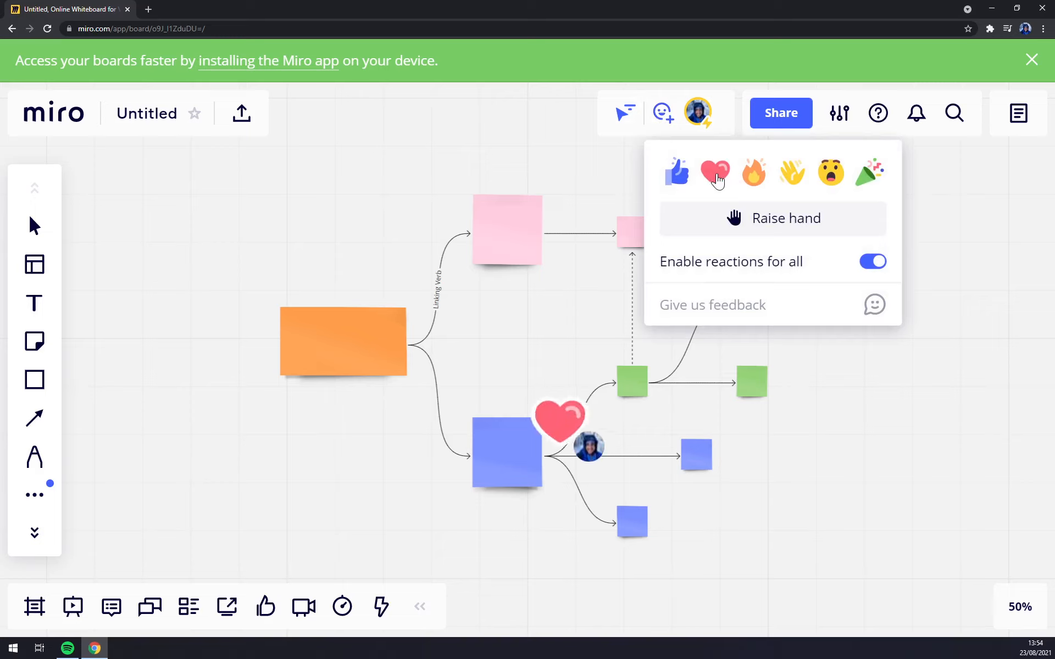
{"action": "left_click", "coordinate": [765, 181]}
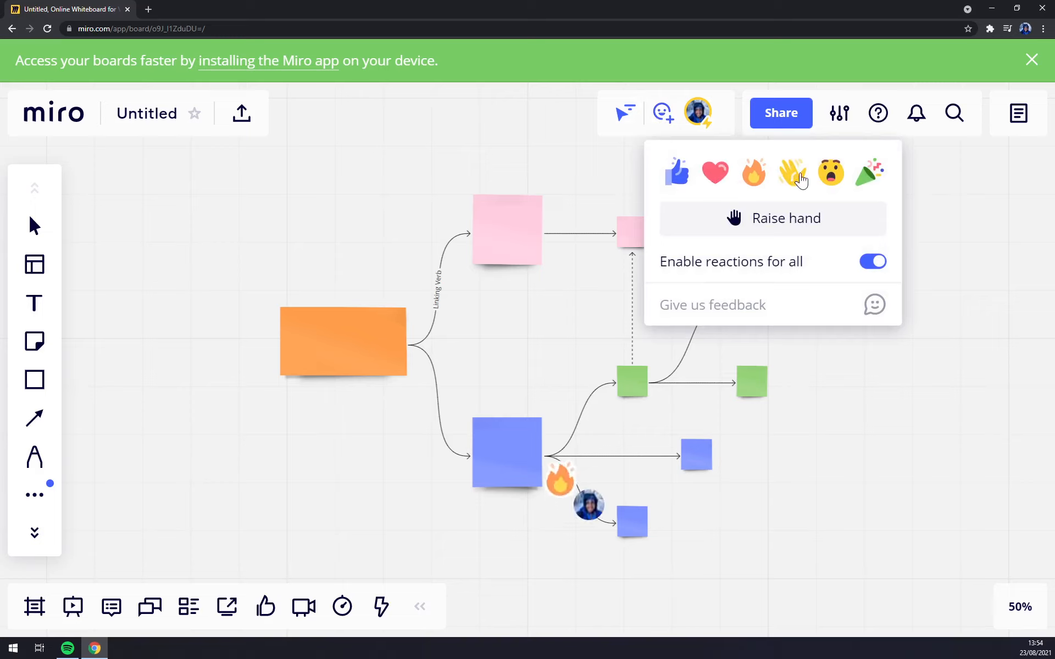
{"action": "left_click", "coordinate": [865, 177]}
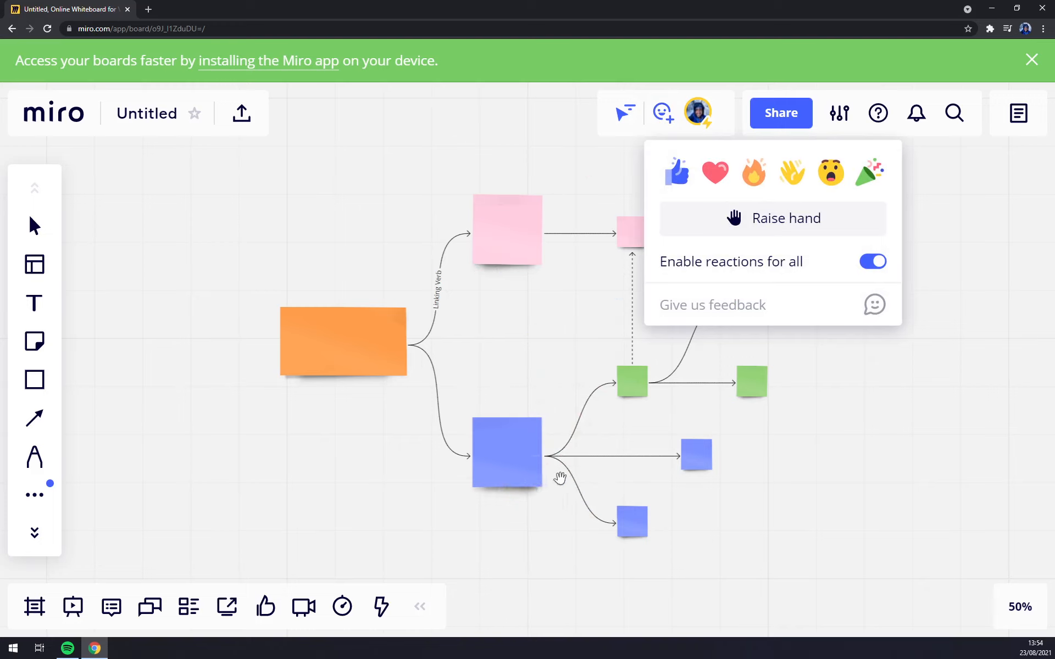
View the board owner's collaborator options and dismiss the app installation banner
{"action": "left_click", "coordinate": [698, 113]}
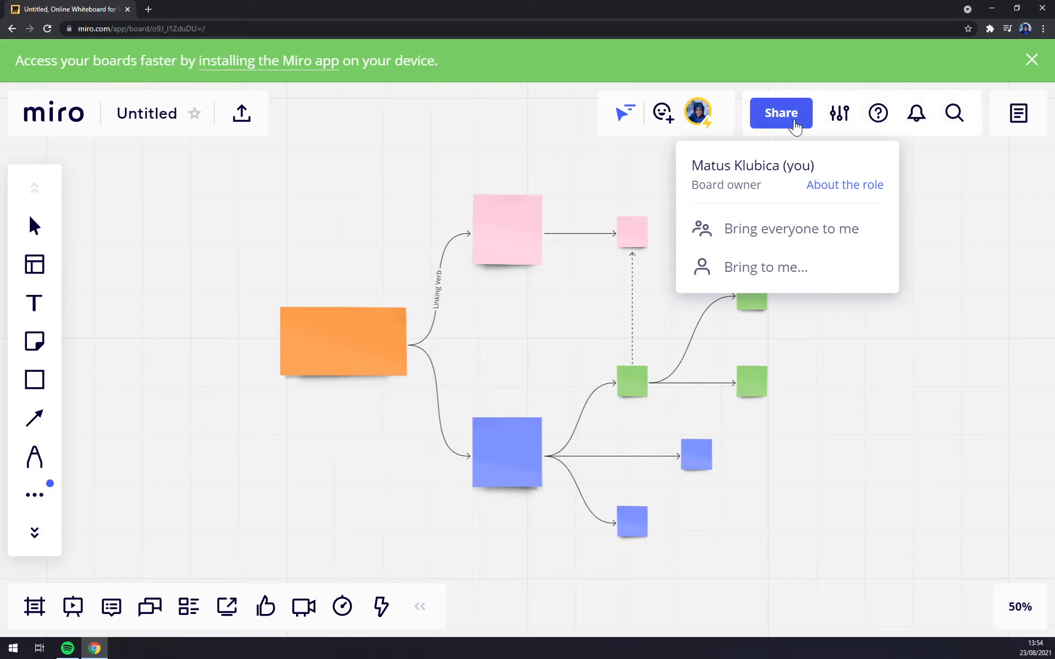
{"action": "left_click", "coordinate": [1032, 59]}
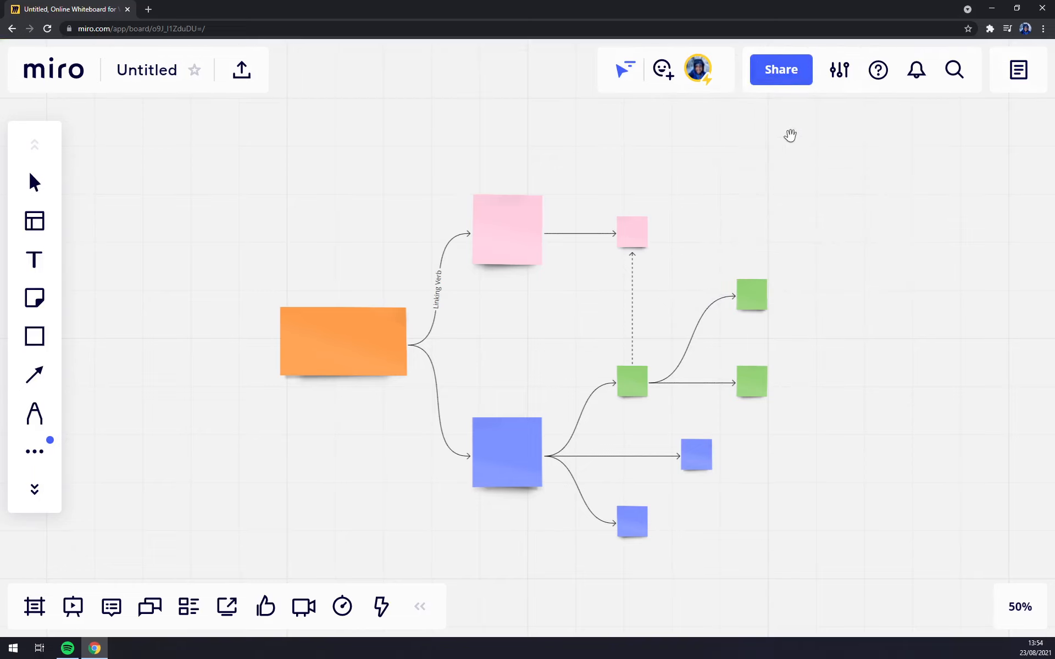
{"action": "scroll", "coordinate": [775, 130], "scroll_direction": "down", "scroll_amount": 3}
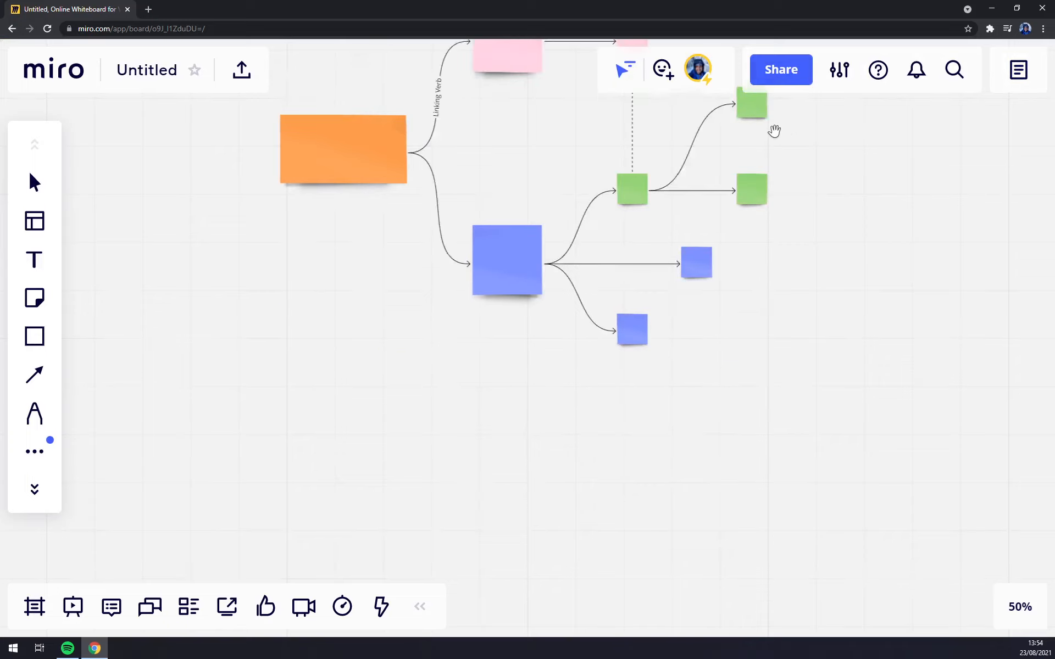
{"action": "scroll", "coordinate": [774, 131], "scroll_direction": "up", "scroll_amount": 5}
{"action": "scroll", "coordinate": [775, 130], "scroll_direction": "down", "scroll_amount": 2}
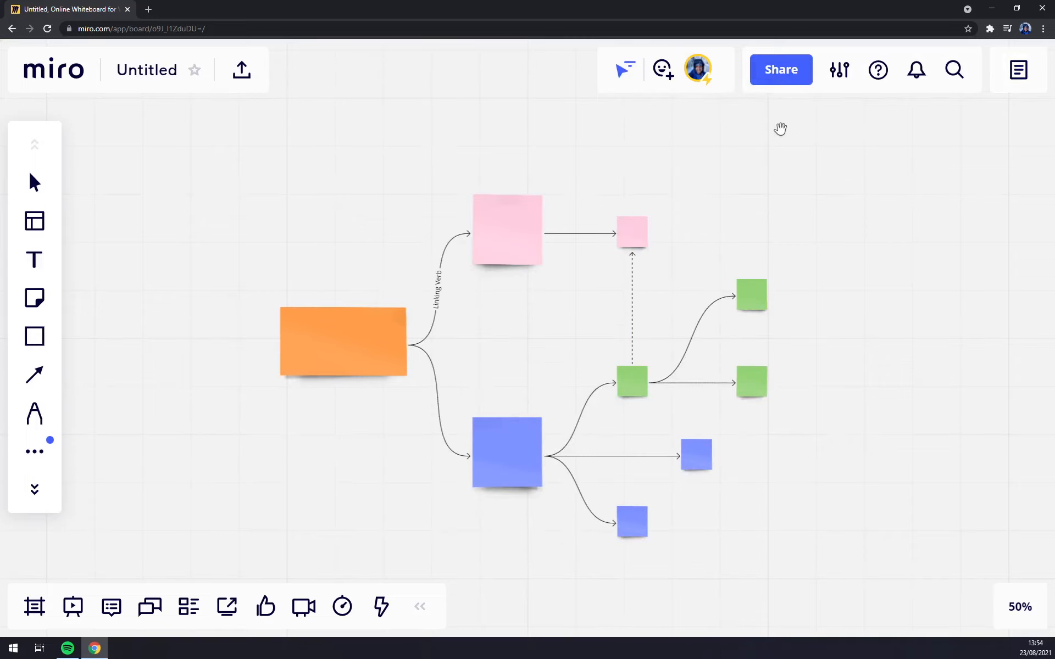
Start sharing the board and save its title as "Tutorial"
{"action": "left_click", "coordinate": [789, 88]}
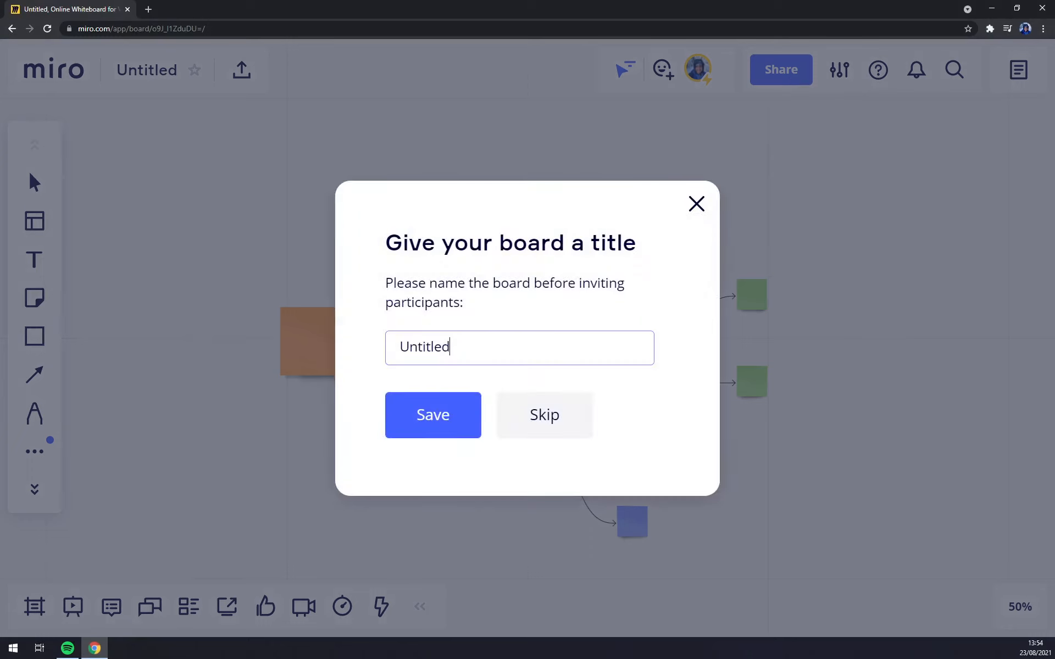
{"action": "key", "text": "ctrl+a"}
{"action": "type", "text": "M"}
{"action": "key", "text": "BackSpace"}
{"action": "type", "text": "Tutorial"}
{"action": "left_click", "coordinate": [409, 426]}
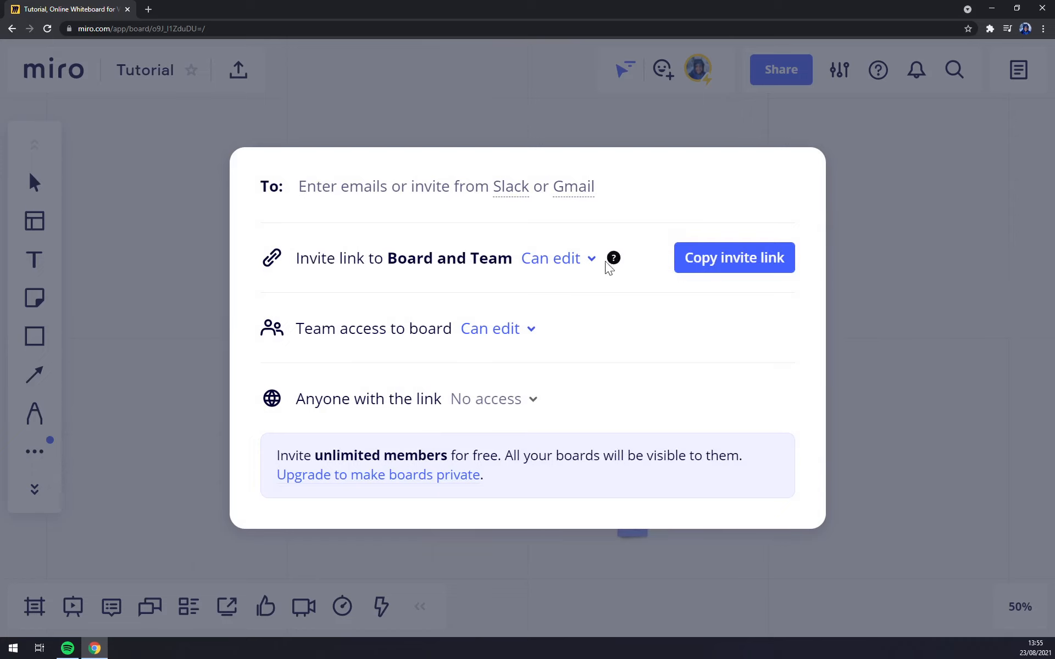
Set both the Board and Team invite link and the team access to the board to Can view
{"action": "left_click", "coordinate": [591, 264]}
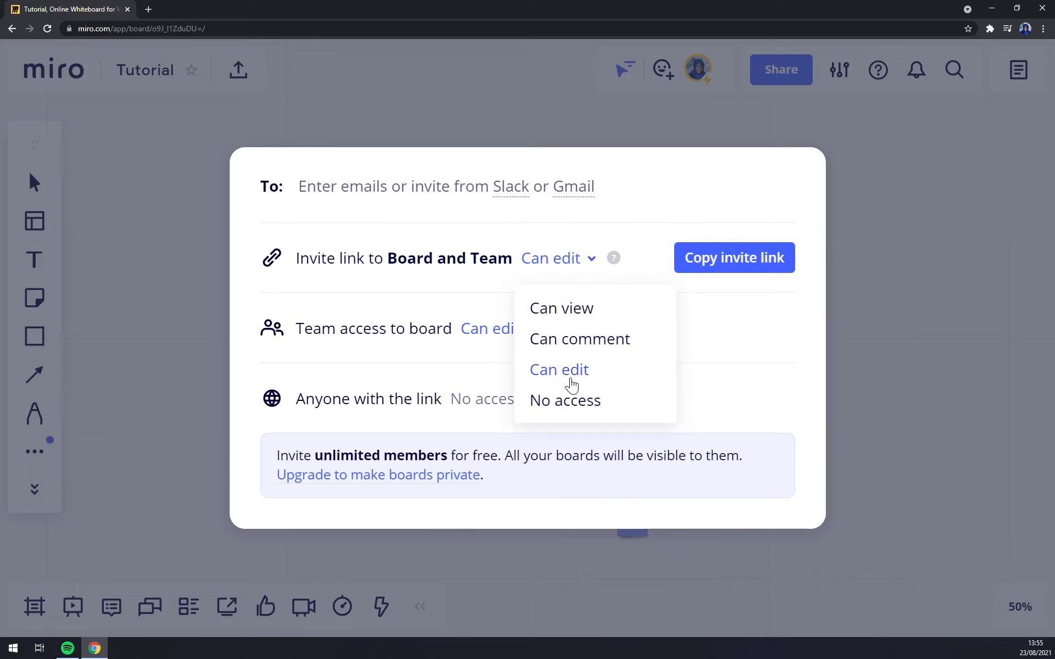
{"action": "left_click", "coordinate": [577, 312]}
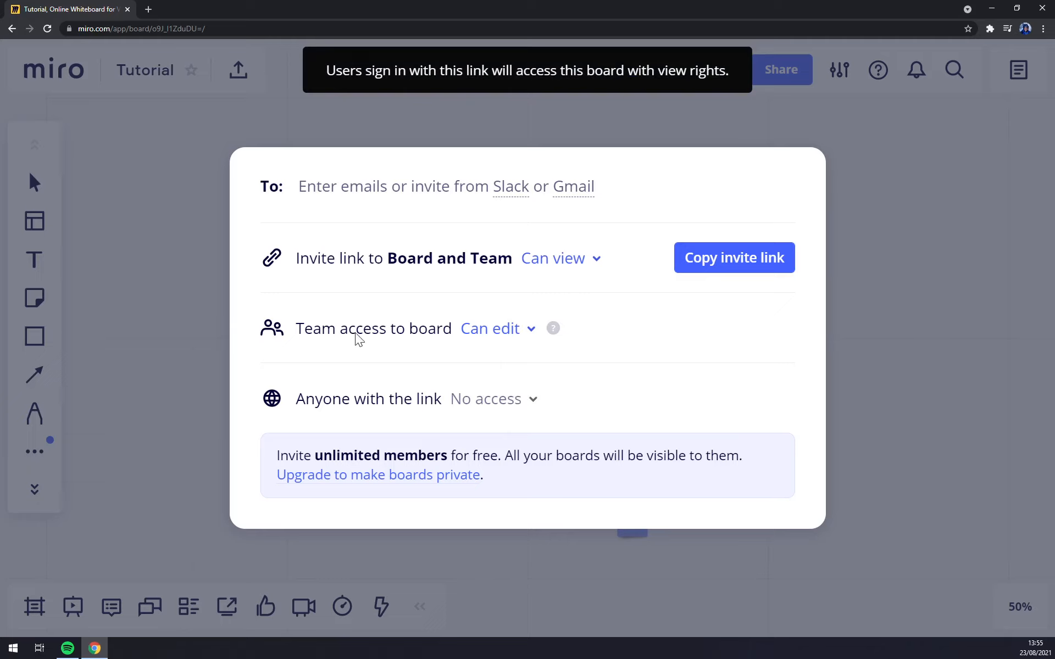
{"action": "left_click", "coordinate": [525, 335]}
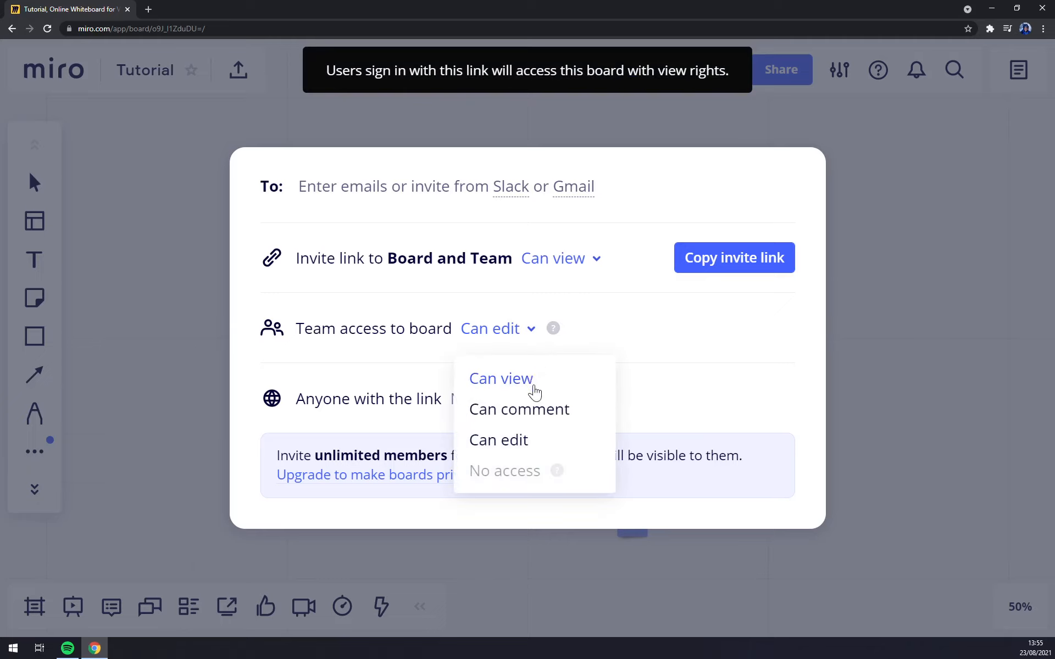
{"action": "left_click", "coordinate": [489, 385]}
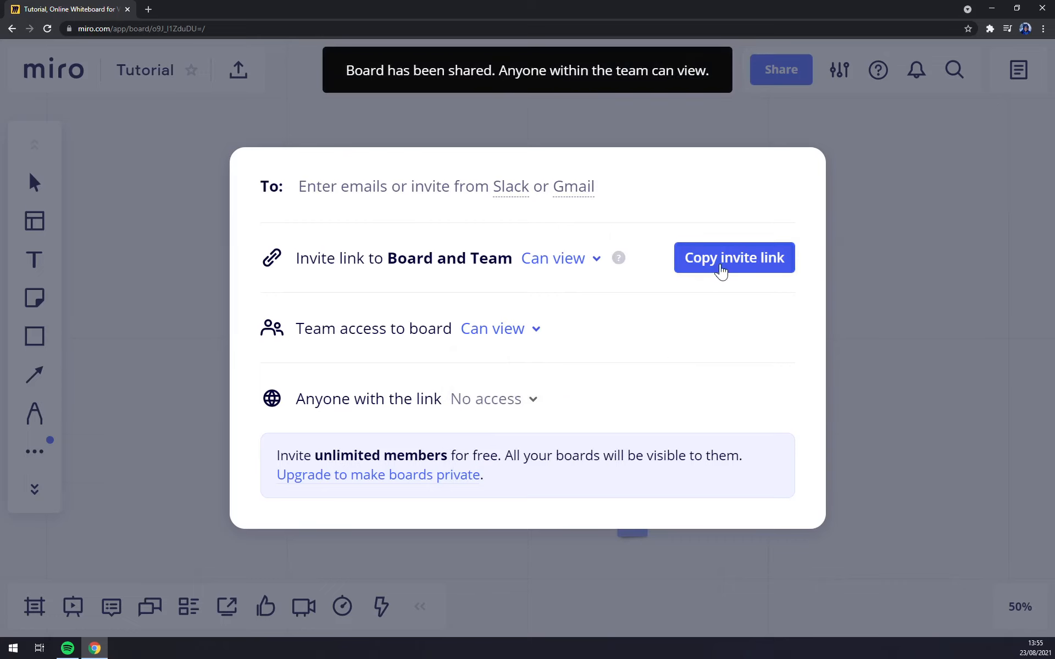
Copy the invite link, set the link's access to Can edit and close the sharing dialog
{"action": "left_click", "coordinate": [722, 271]}
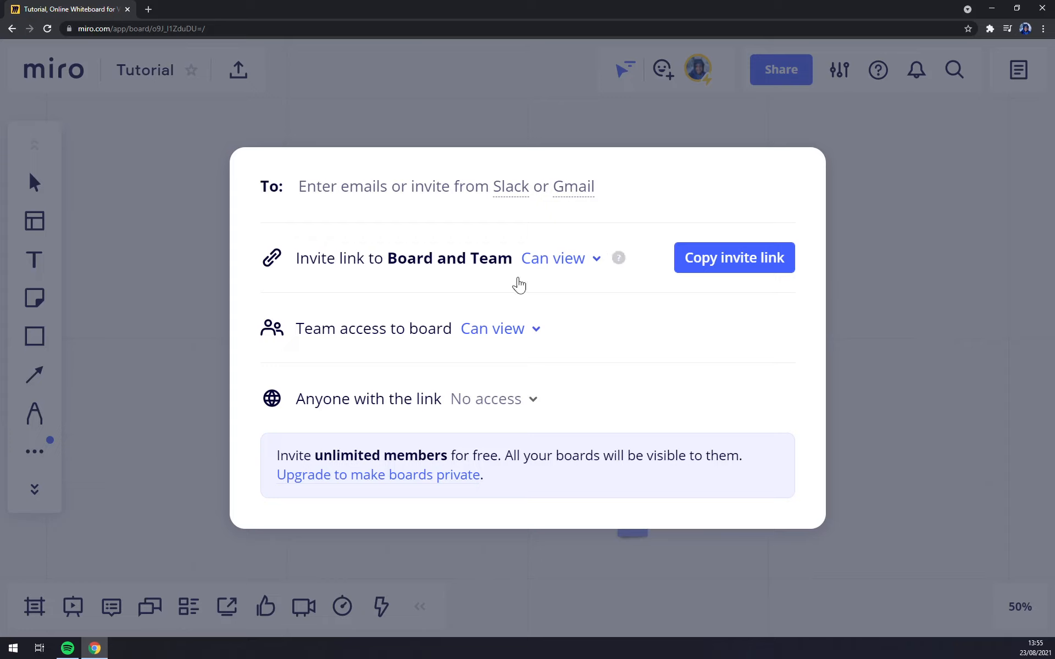
{"action": "left_click", "coordinate": [591, 260]}
{"action": "left_click", "coordinate": [563, 369]}
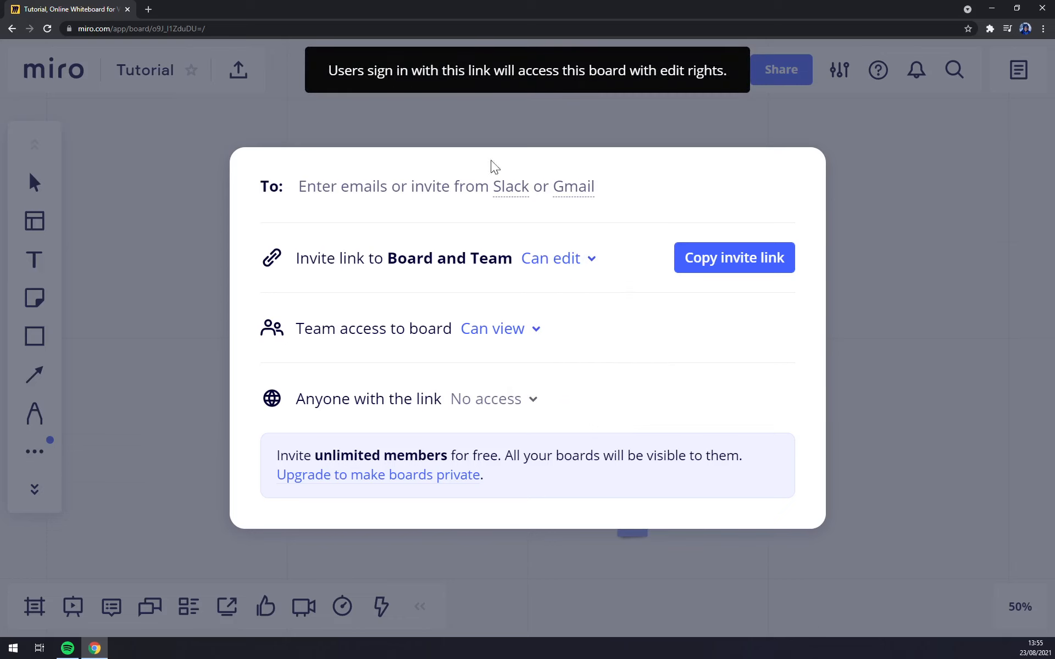
{"action": "left_click", "coordinate": [199, 362]}
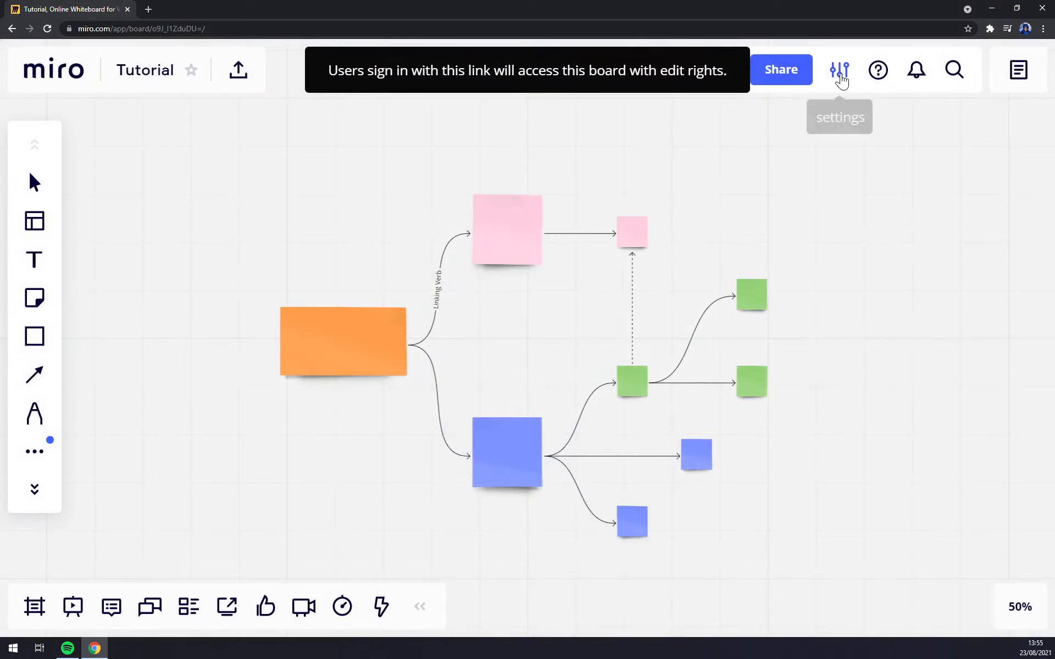
Look through the board's list of keyboard shortcuts and close it
{"action": "left_click", "coordinate": [840, 77]}
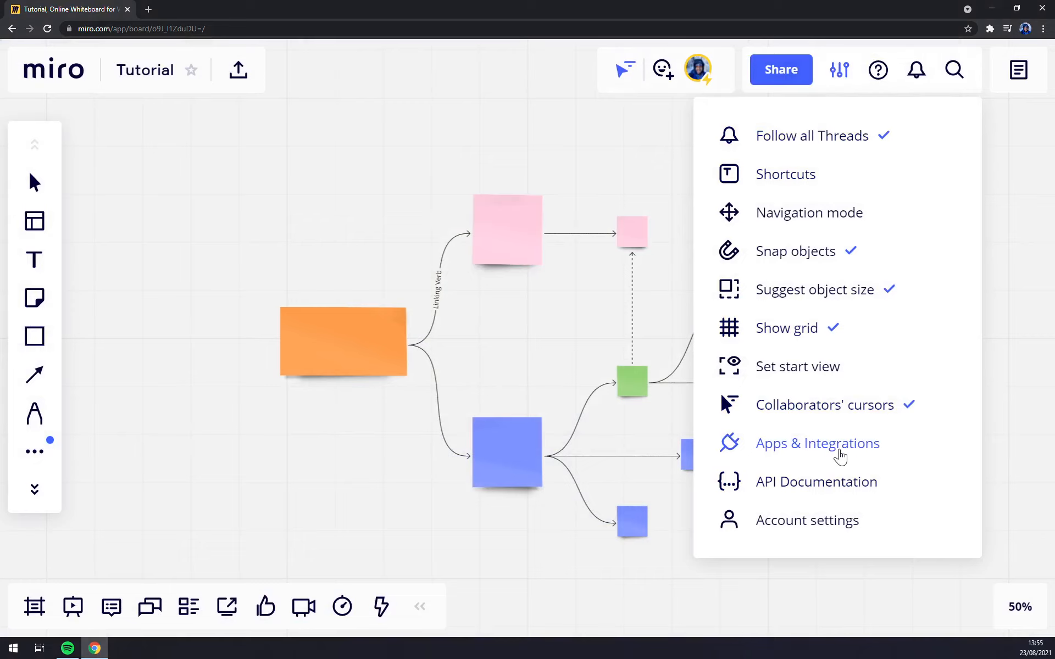
{"action": "left_click", "coordinate": [795, 176]}
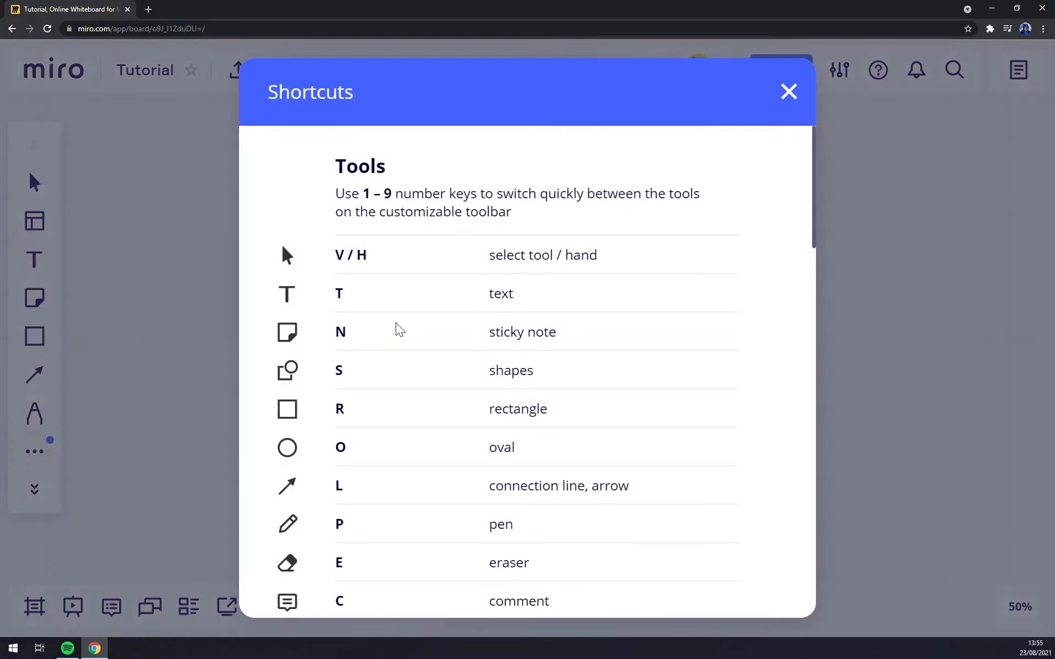
{"action": "scroll", "coordinate": [399, 330], "scroll_direction": "down", "scroll_amount": 15}
{"action": "scroll", "coordinate": [444, 344], "scroll_direction": "down", "scroll_amount": 7}
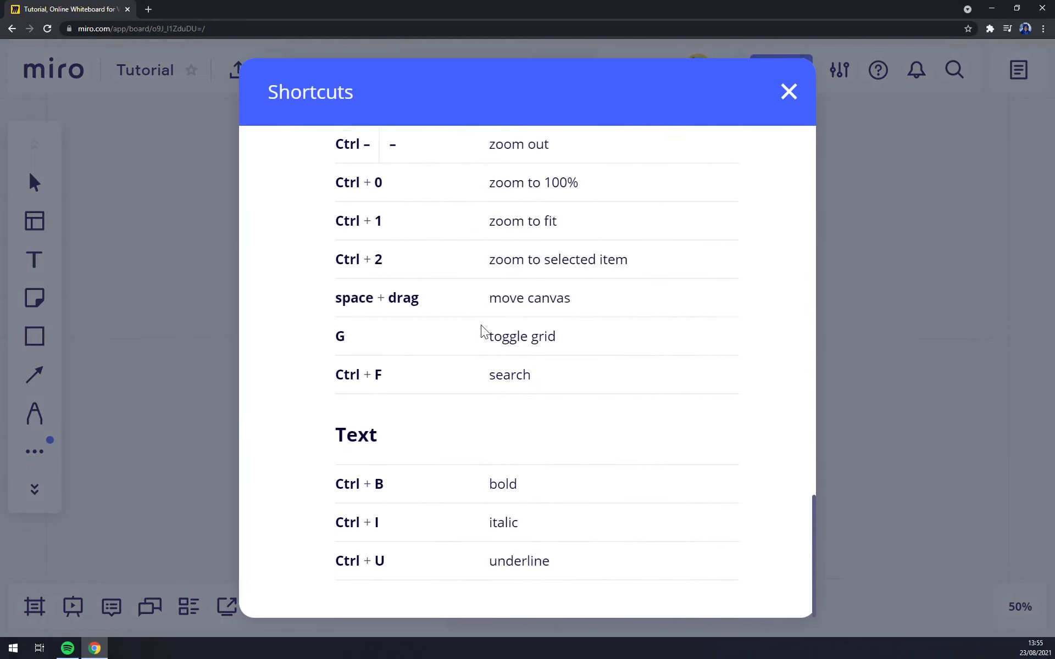
{"action": "scroll", "coordinate": [486, 336], "scroll_direction": "up", "scroll_amount": 5}
{"action": "left_click", "coordinate": [789, 92]}
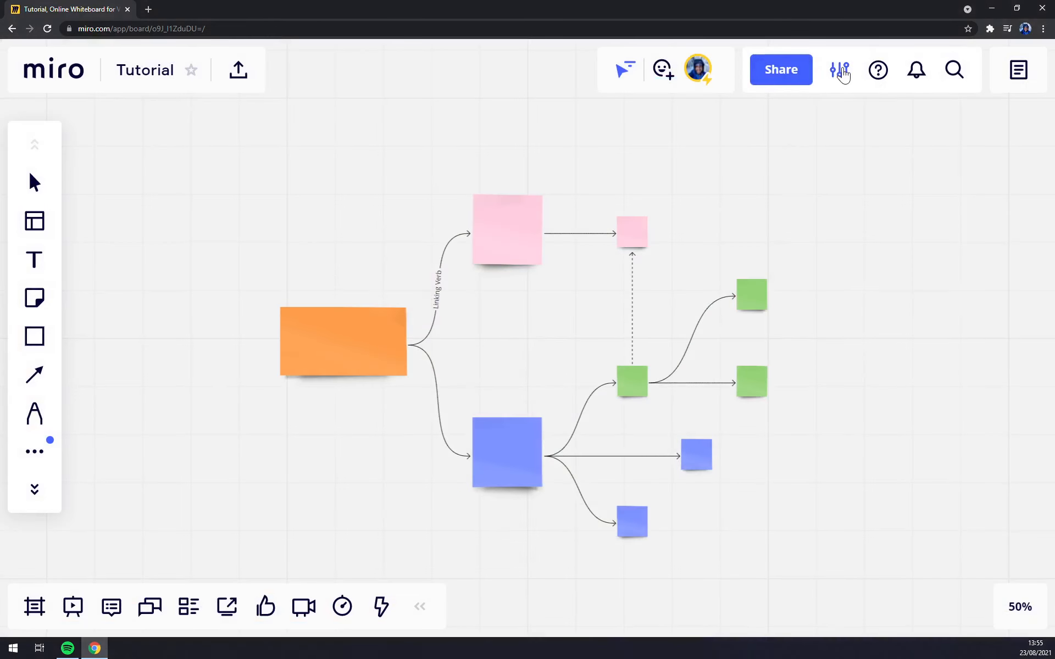
Turn the board's grid off and on again in the board settings
{"action": "left_click", "coordinate": [839, 69]}
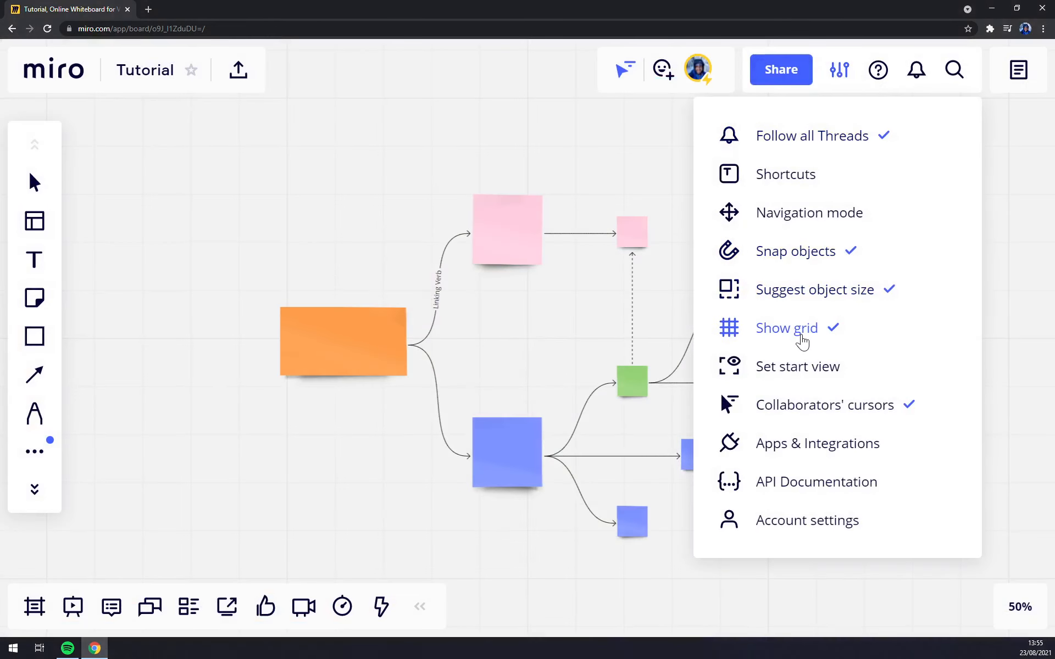
{"action": "left_click", "coordinate": [814, 343]}
{"action": "left_click", "coordinate": [814, 344]}
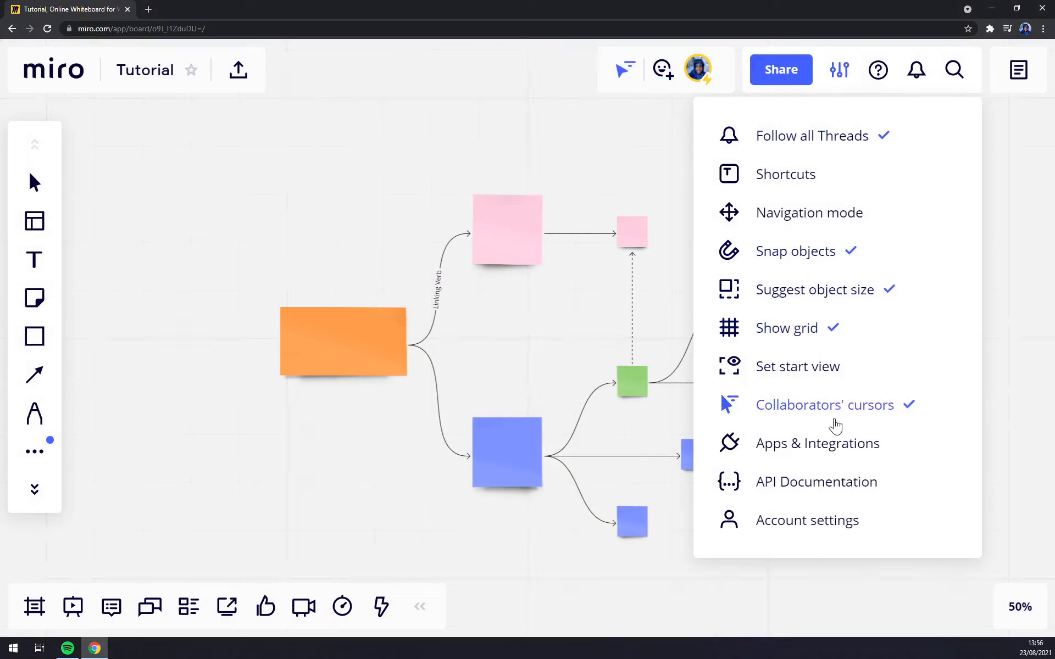
Browse the featured apps, categories and all apps in the Apps & Integrations marketplace, and close it
{"action": "left_click", "coordinate": [818, 456]}
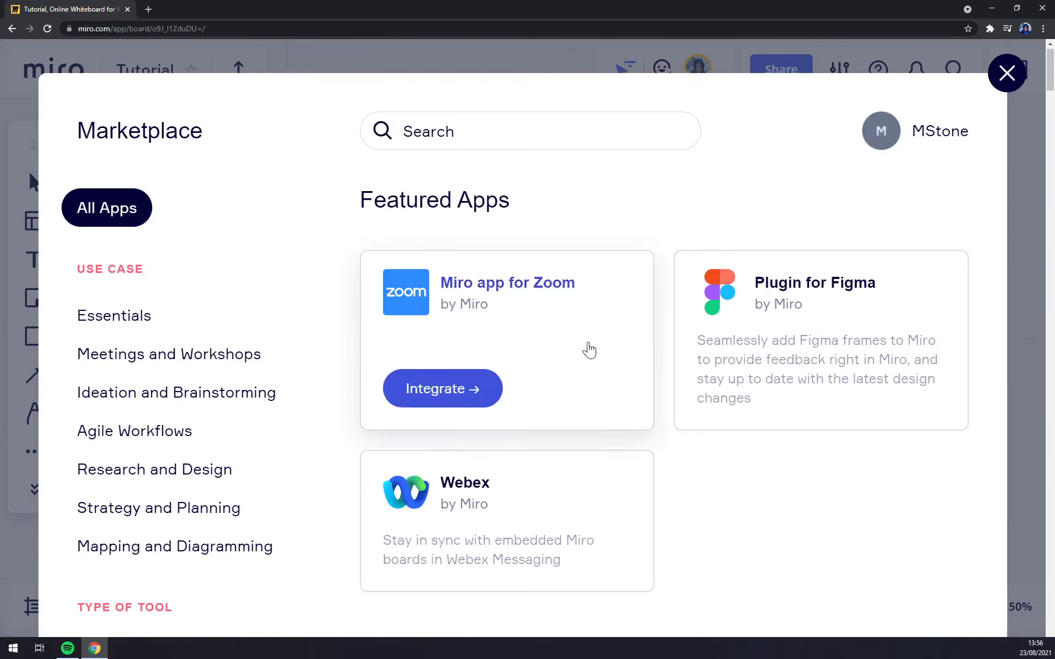
{"action": "scroll", "coordinate": [590, 351], "scroll_direction": "down", "scroll_amount": 5}
{"action": "scroll", "coordinate": [589, 342], "scroll_direction": "up", "scroll_amount": 6}
{"action": "scroll", "coordinate": [159, 272], "scroll_direction": "down", "scroll_amount": 7}
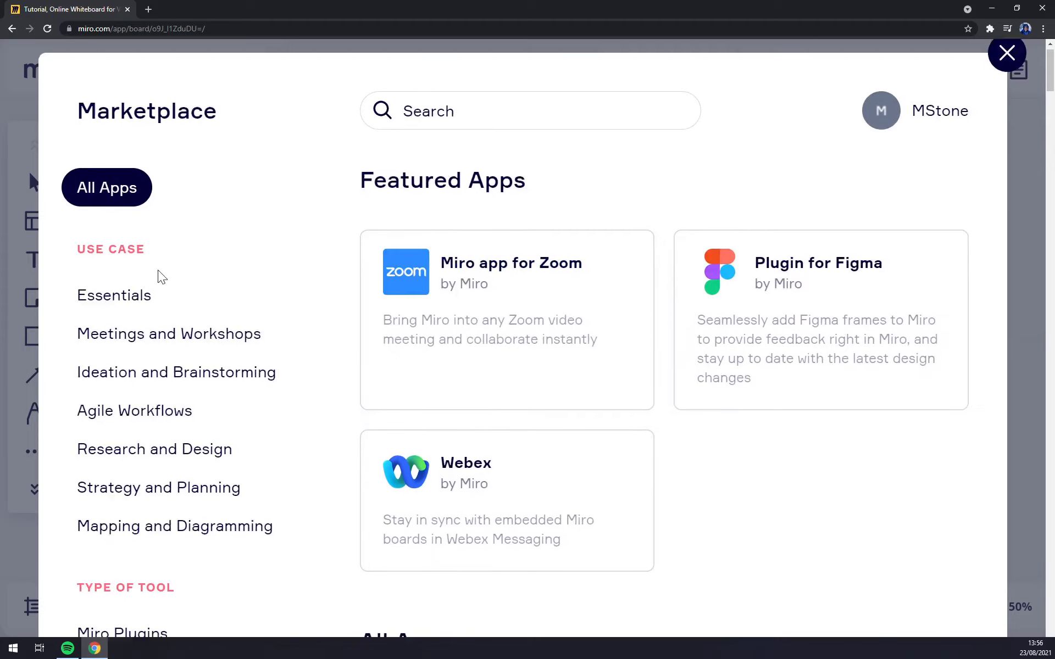
{"action": "scroll", "coordinate": [361, 329], "scroll_direction": "down", "scroll_amount": 4}
{"action": "scroll", "coordinate": [356, 329], "scroll_direction": "up", "scroll_amount": 3}
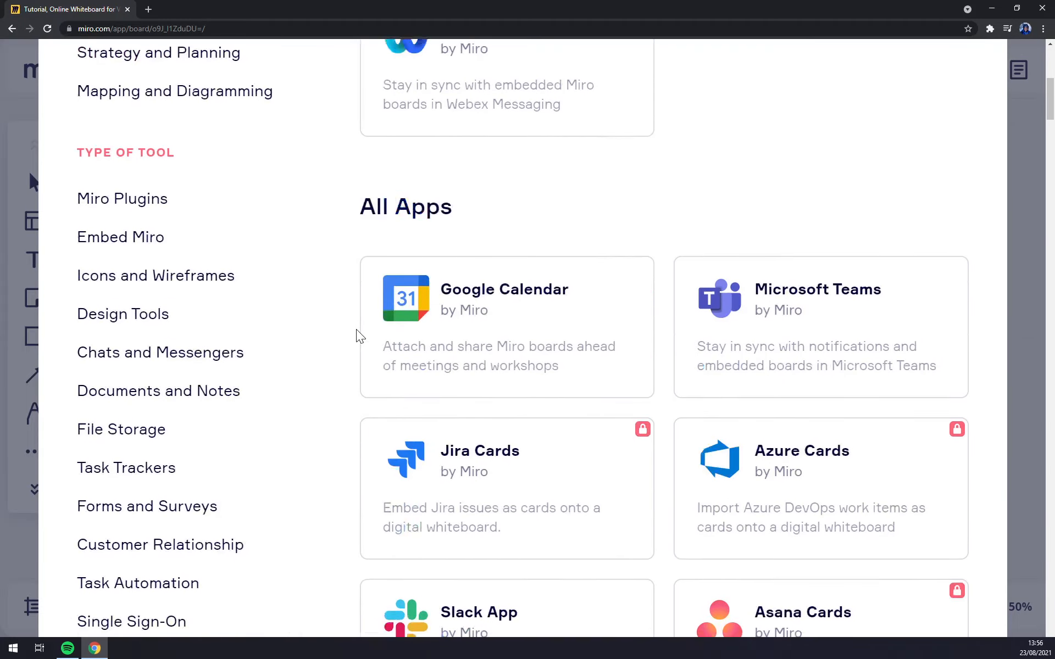
{"action": "scroll", "coordinate": [356, 330], "scroll_direction": "down", "scroll_amount": 6}
{"action": "scroll", "coordinate": [353, 336], "scroll_direction": "down", "scroll_amount": 5}
{"action": "scroll", "coordinate": [354, 342], "scroll_direction": "up", "scroll_amount": 5}
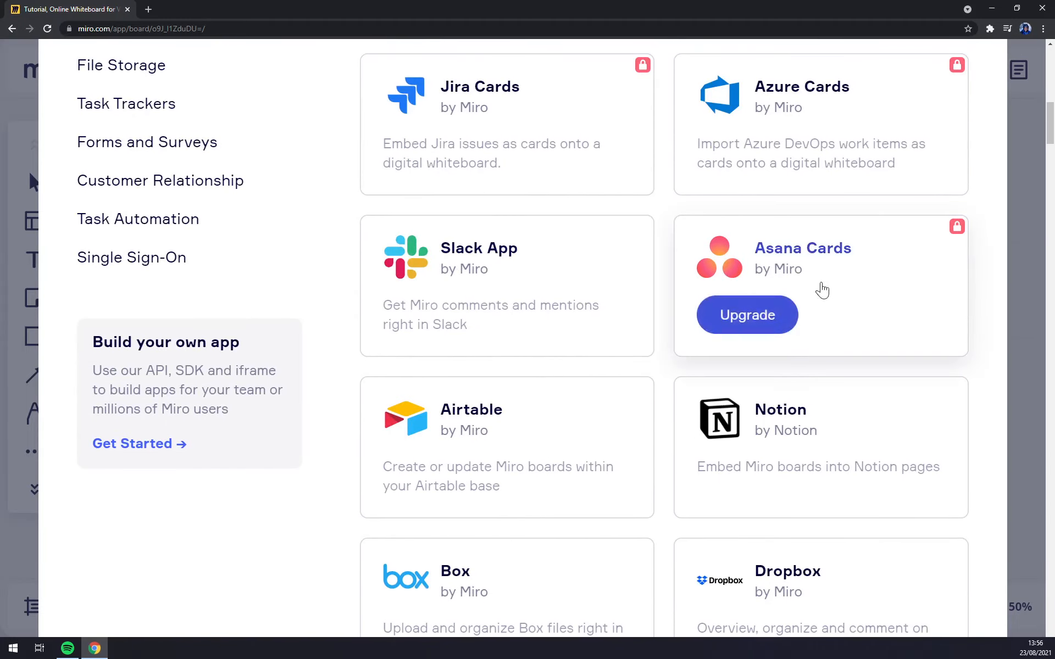
{"action": "mouse_move", "coordinate": [464, 300]}
{"action": "scroll", "coordinate": [494, 300], "scroll_direction": "up", "scroll_amount": 10}
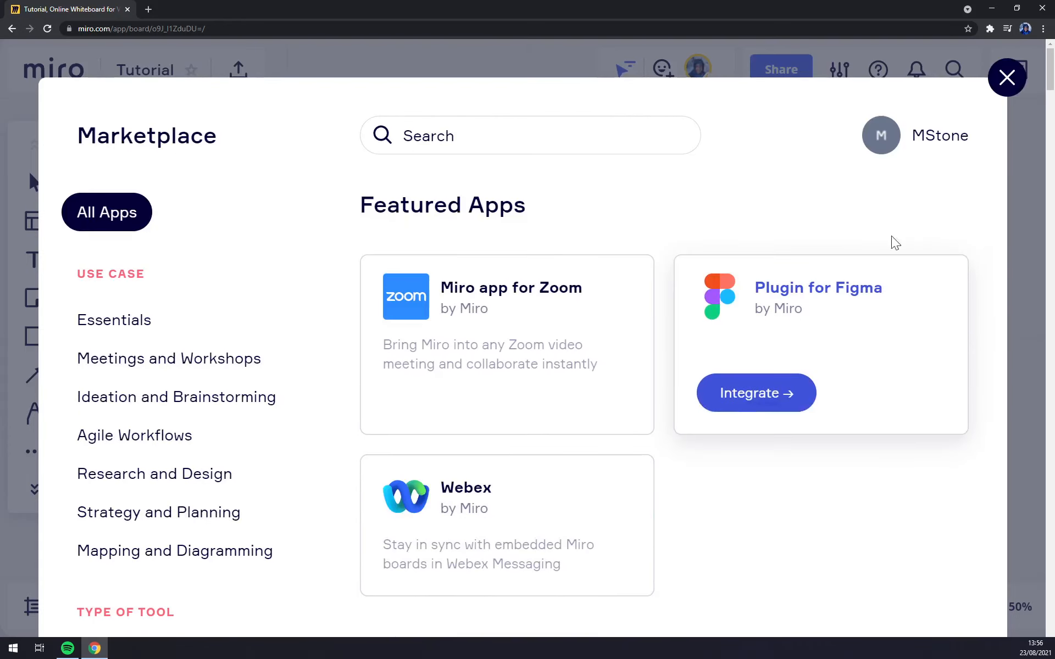
{"action": "left_click", "coordinate": [998, 89]}
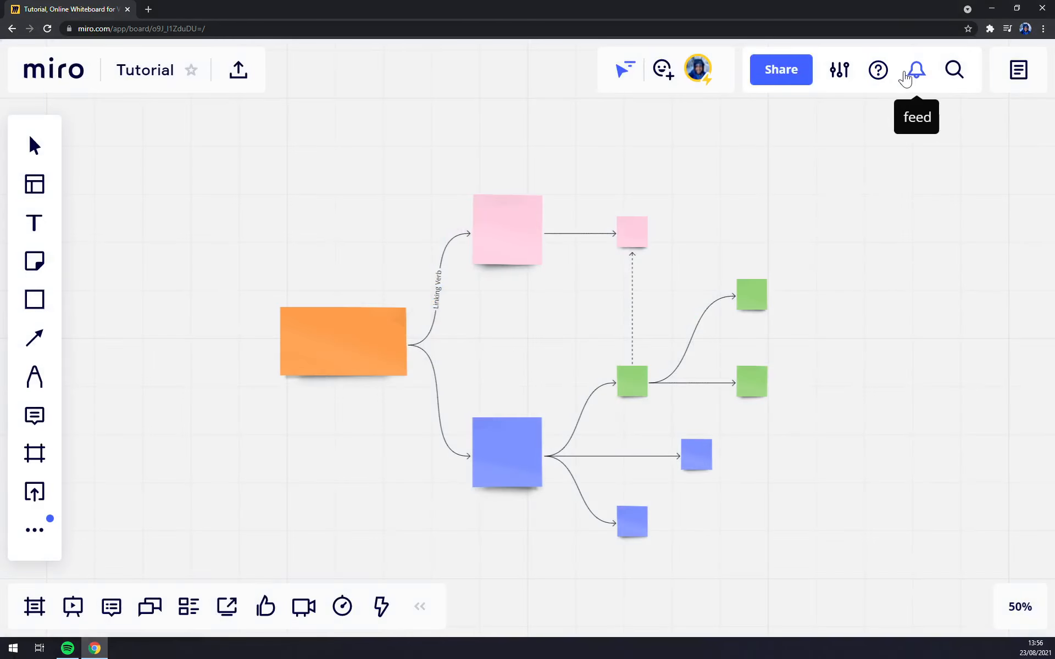
View the board's help, notification feed and note panels one after another, closing each
{"action": "left_click", "coordinate": [878, 70]}
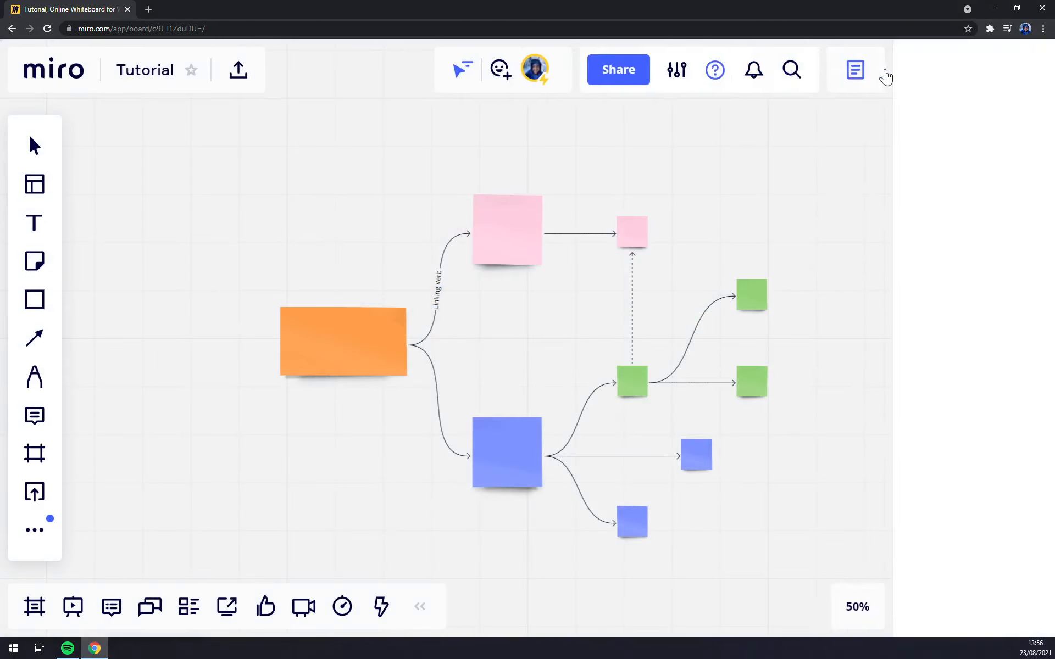
{"action": "left_click", "coordinate": [1024, 70]}
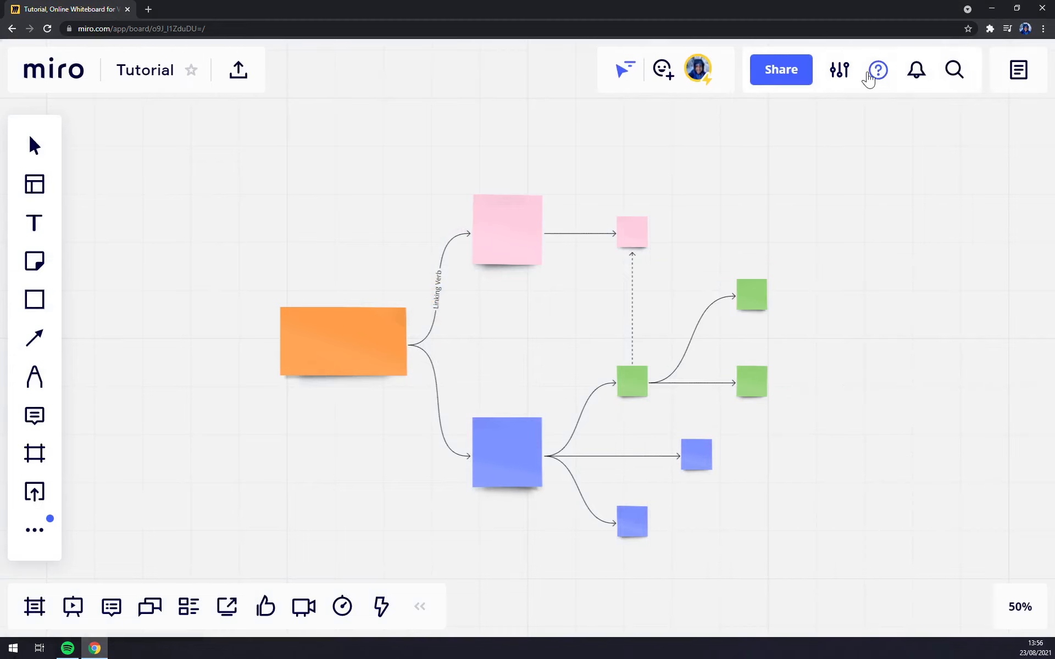
{"action": "left_click", "coordinate": [918, 72]}
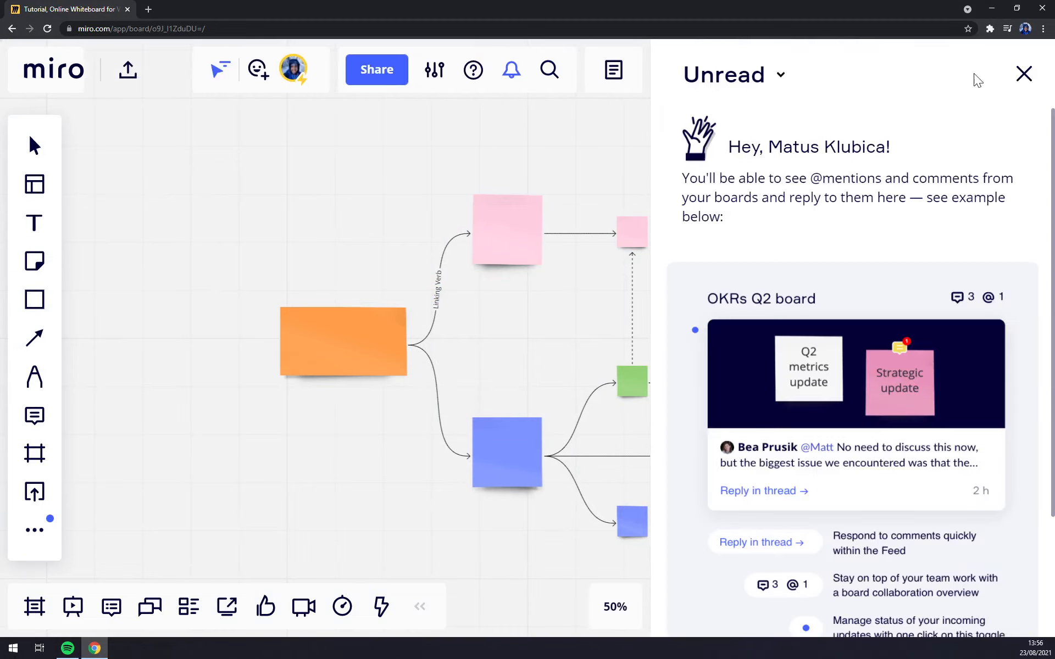
{"action": "left_click", "coordinate": [1024, 74]}
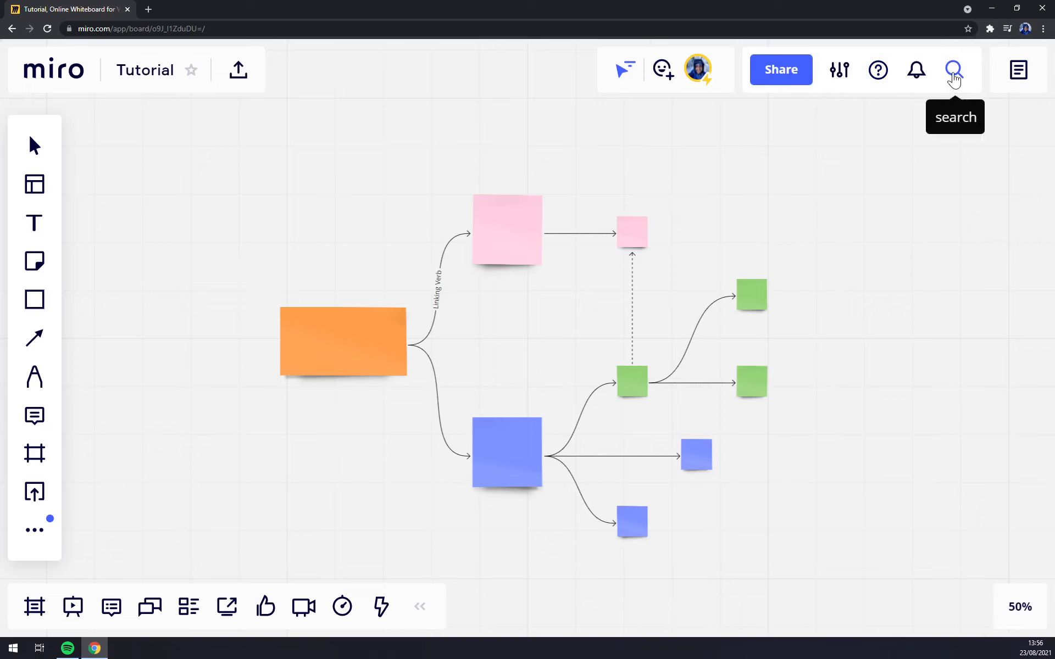
{"action": "left_click", "coordinate": [1017, 70]}
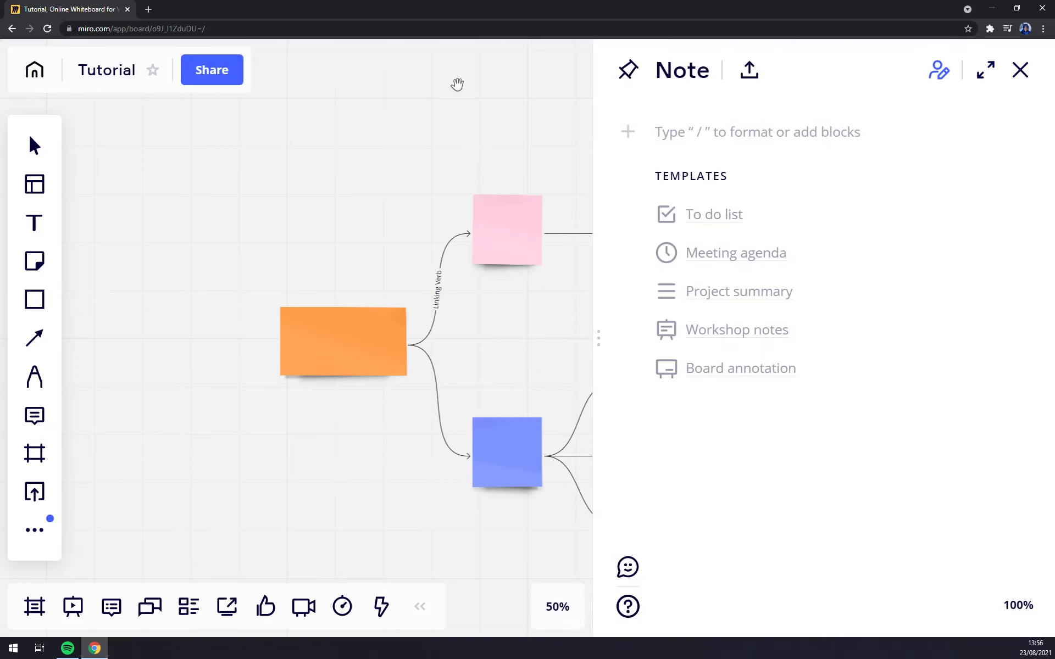
{"action": "left_click", "coordinate": [1020, 72]}
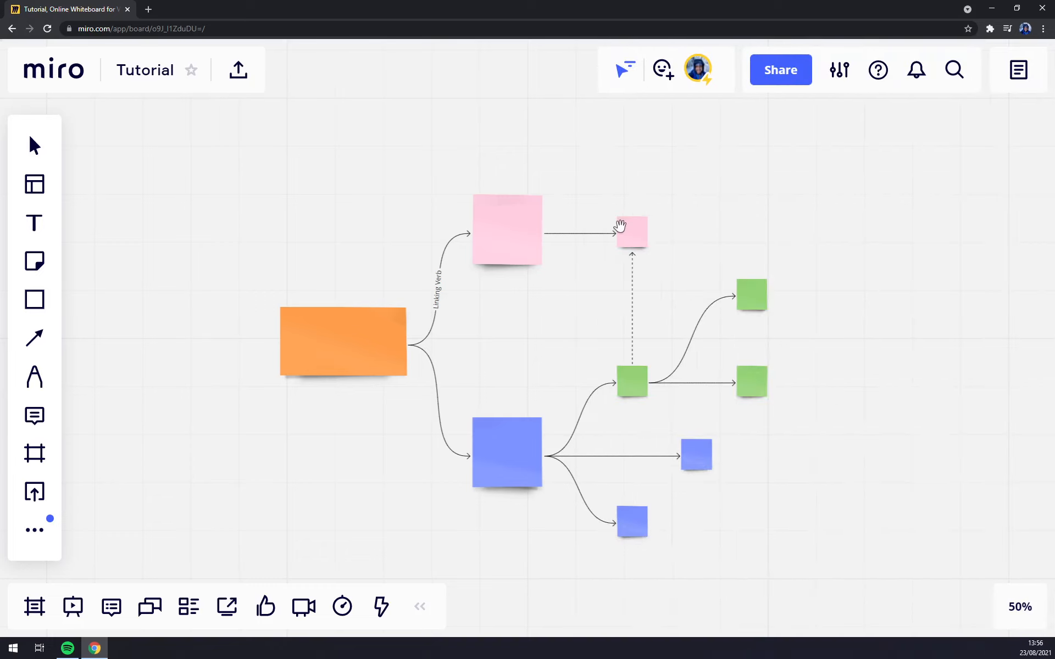
Move the orange sticky note slightly up and farther away from the large pink and blue notes
{"action": "scroll", "coordinate": [621, 225], "scroll_direction": "down", "scroll_amount": 3}
{"action": "scroll", "coordinate": [621, 225], "scroll_direction": "up", "scroll_amount": 5}
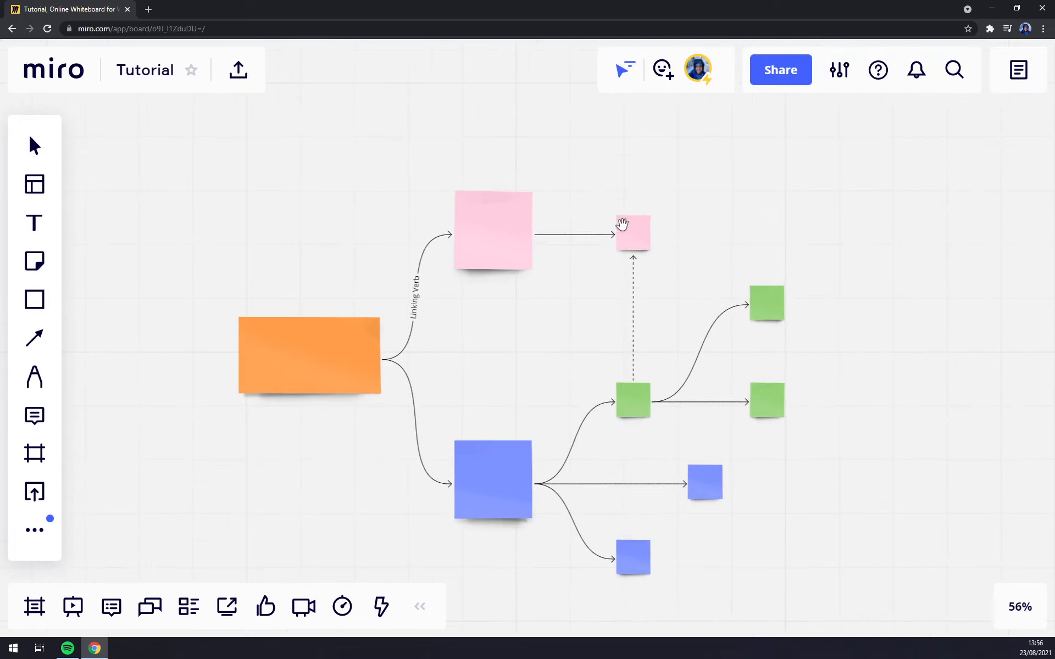
{"action": "scroll", "coordinate": [622, 224], "scroll_direction": "down", "scroll_amount": 1}
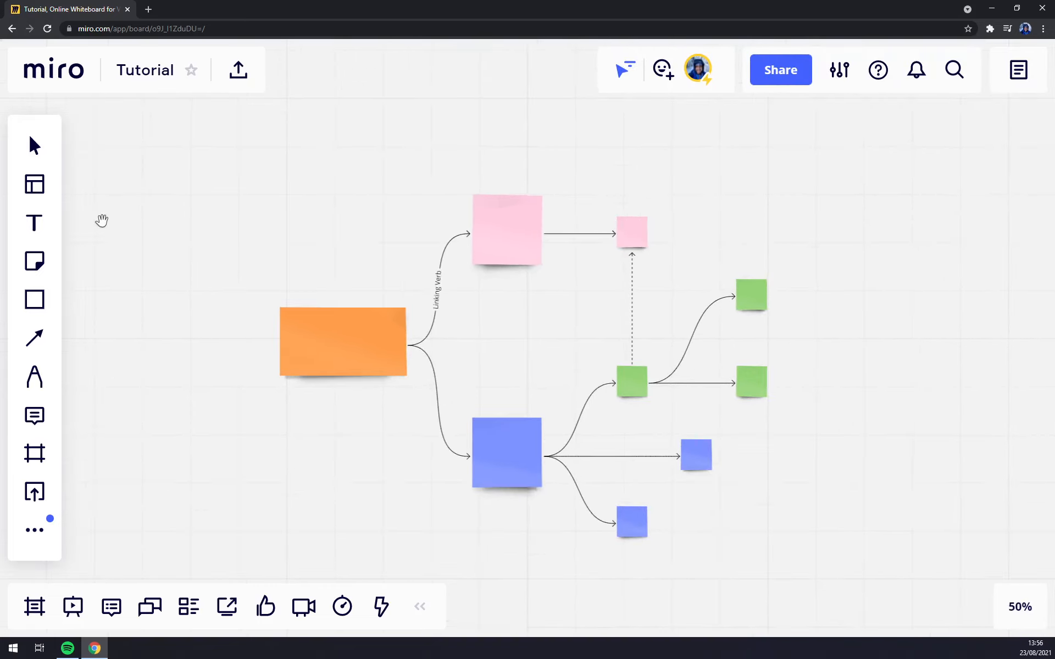
{"action": "left_click", "coordinate": [35, 148]}
{"action": "left_click_drag", "start_coordinate": [393, 332], "coordinate": [327, 354]}
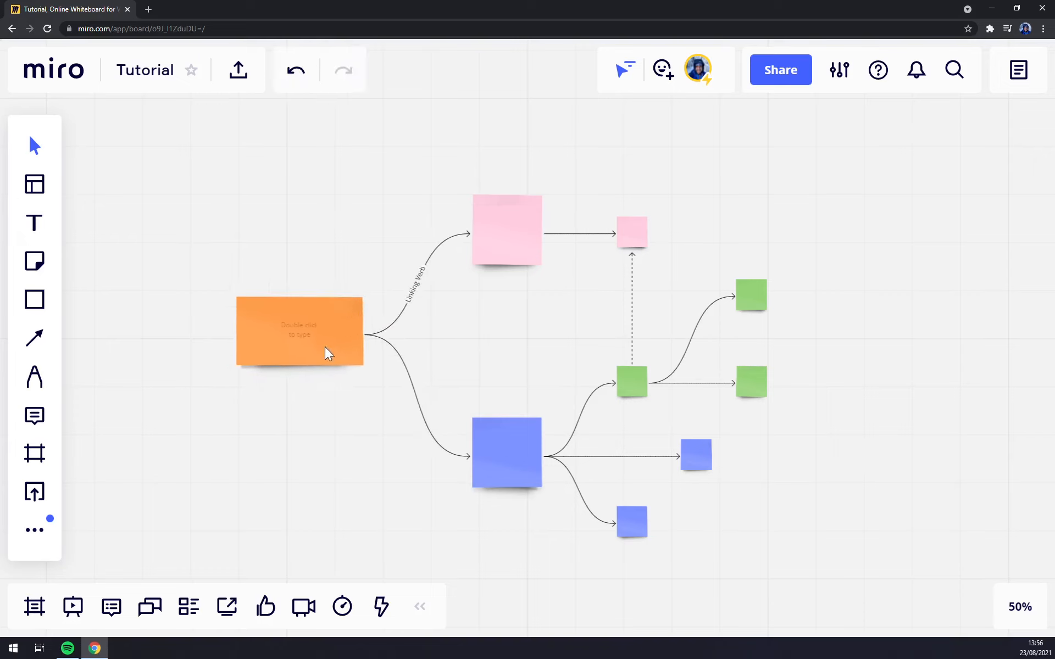
{"action": "left_click", "coordinate": [318, 341]}
{"action": "left_click", "coordinate": [304, 320]}
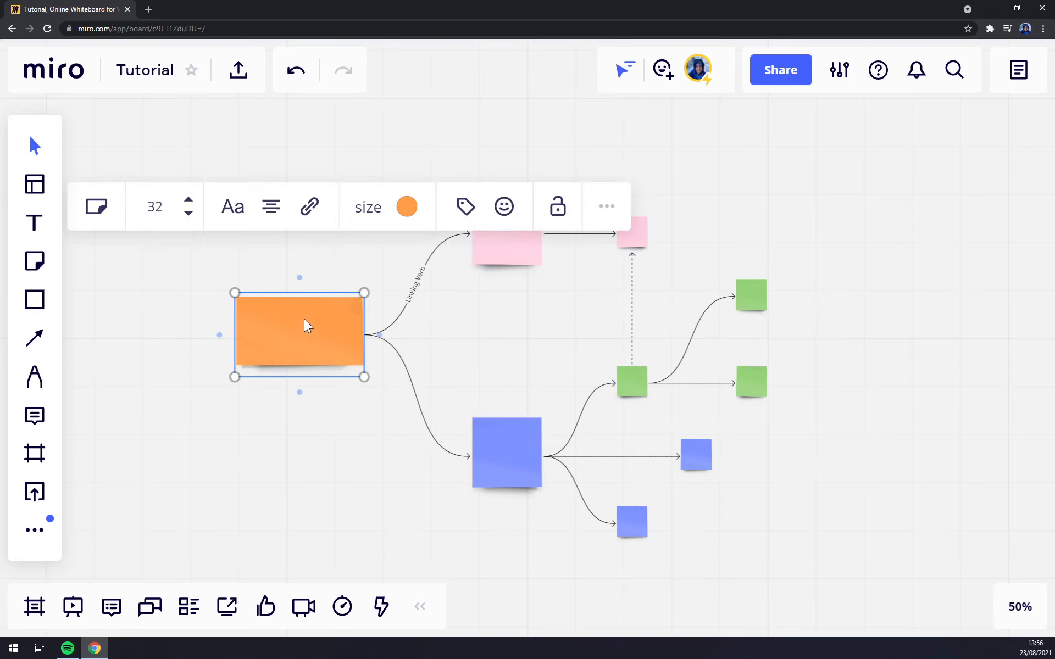
{"action": "left_click", "coordinate": [192, 300]}
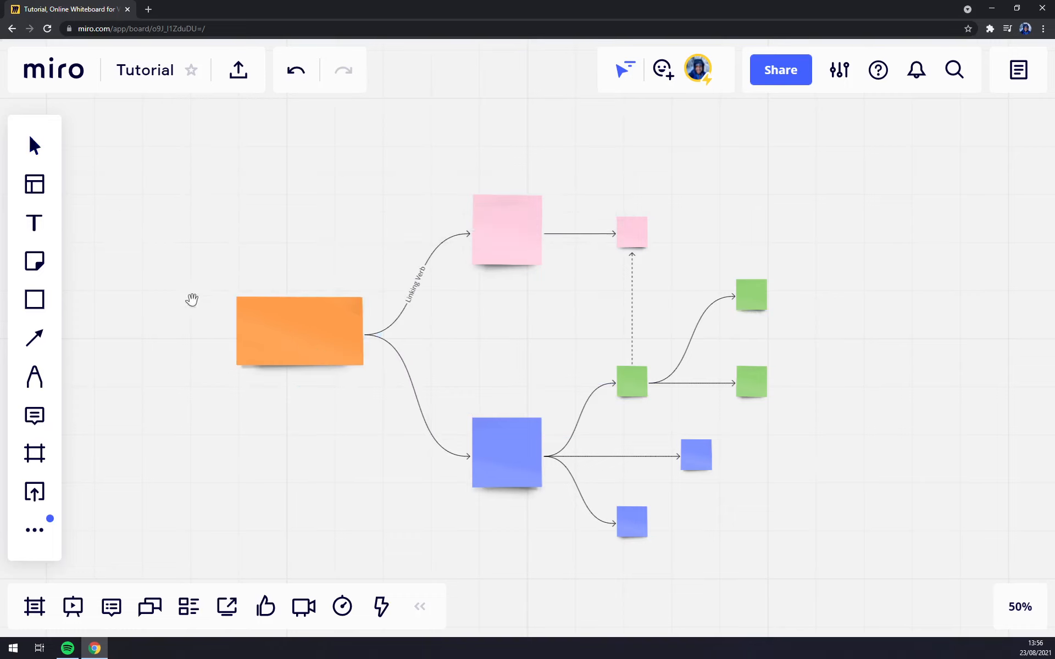
Switch the orange sticky note's type to text
{"action": "left_click", "coordinate": [304, 327]}
{"action": "left_click", "coordinate": [322, 344]}
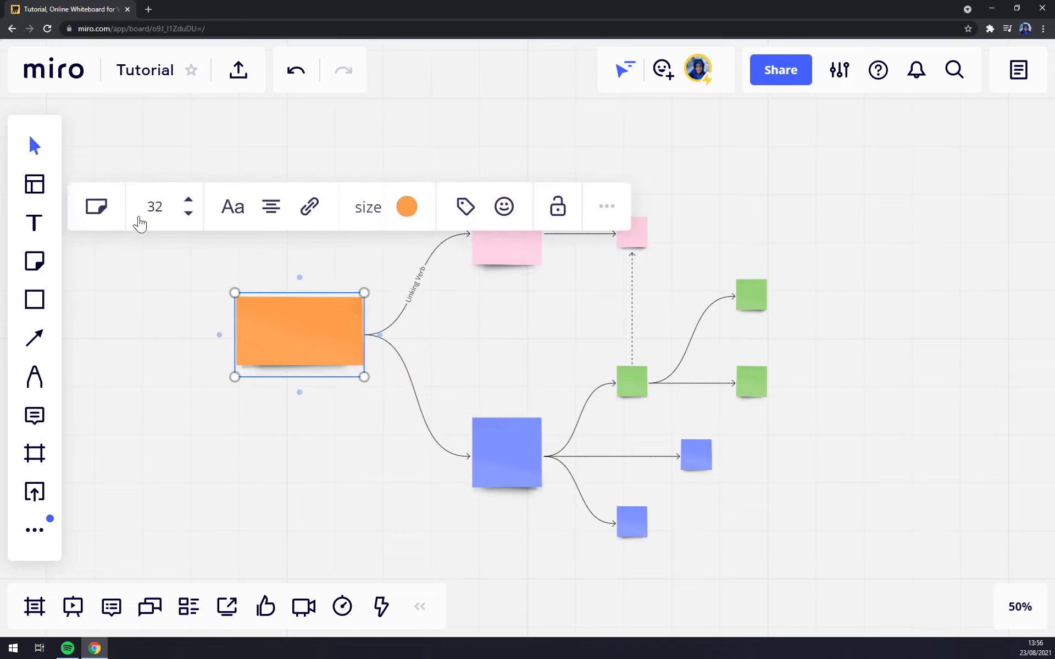
{"action": "left_click", "coordinate": [226, 215]}
{"action": "left_click", "coordinate": [231, 252]}
{"action": "left_click", "coordinate": [236, 222]}
{"action": "left_click", "coordinate": [233, 255]}
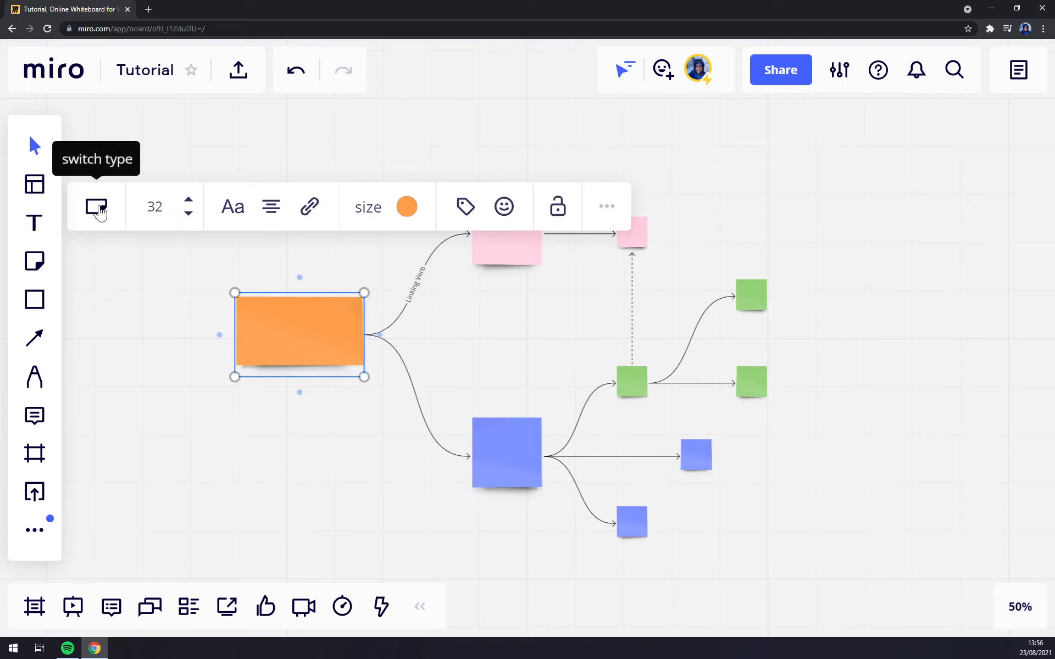
{"action": "left_click", "coordinate": [96, 211]}
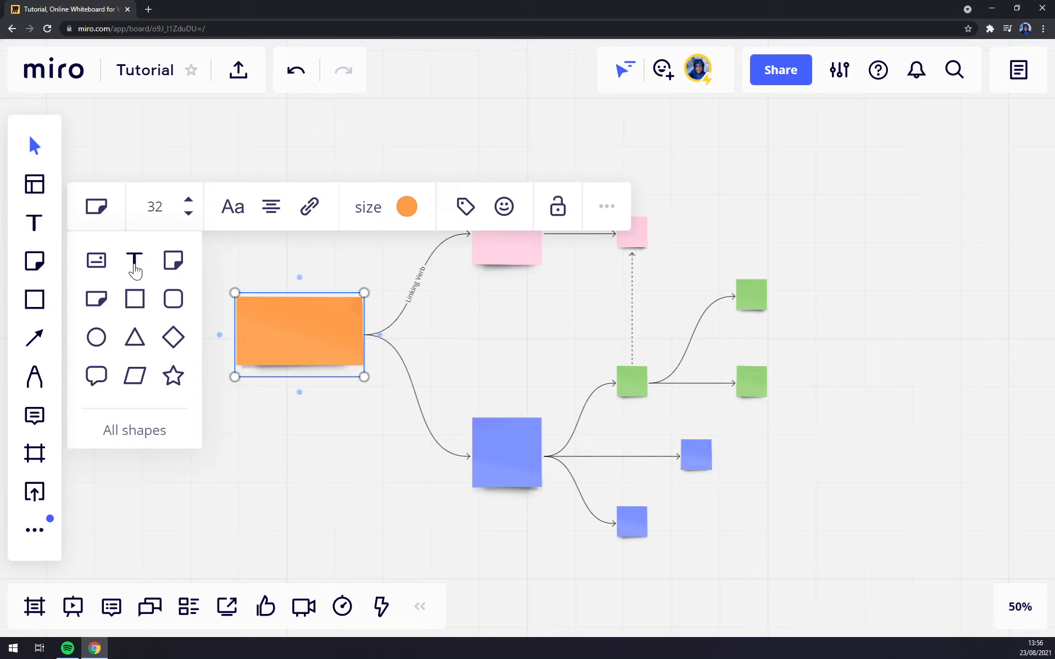
{"action": "left_click", "coordinate": [135, 261]}
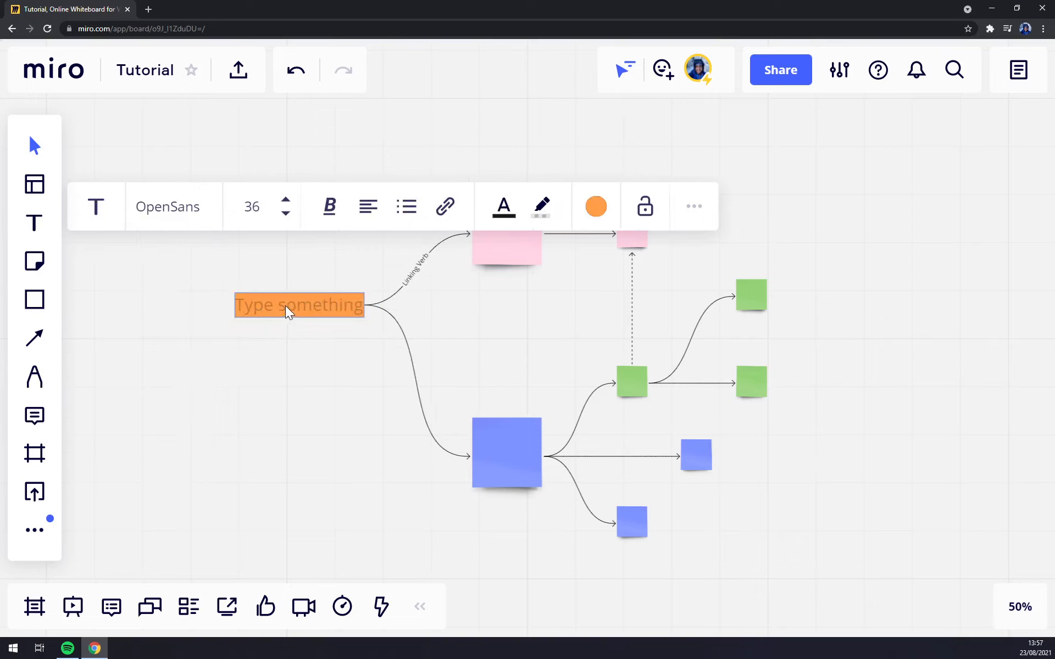
{"action": "left_click", "coordinate": [285, 305]}
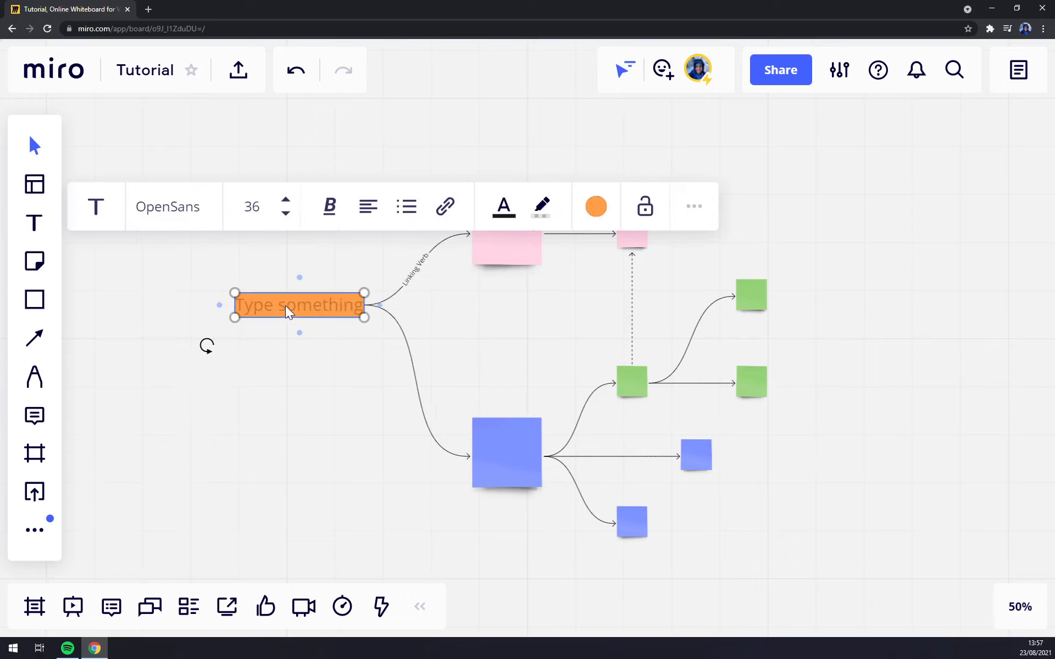
{"action": "left_click", "coordinate": [422, 144]}
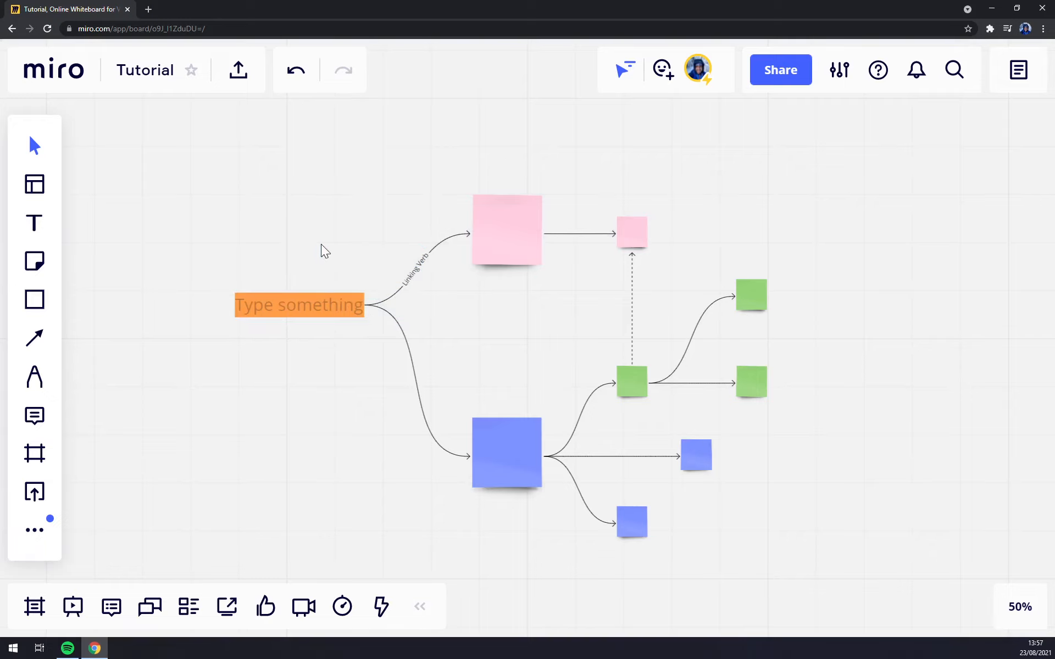
View the Mapping & Diagramming templates in the template library, close it, and select the large pink sticky note
{"action": "left_click", "coordinate": [38, 186]}
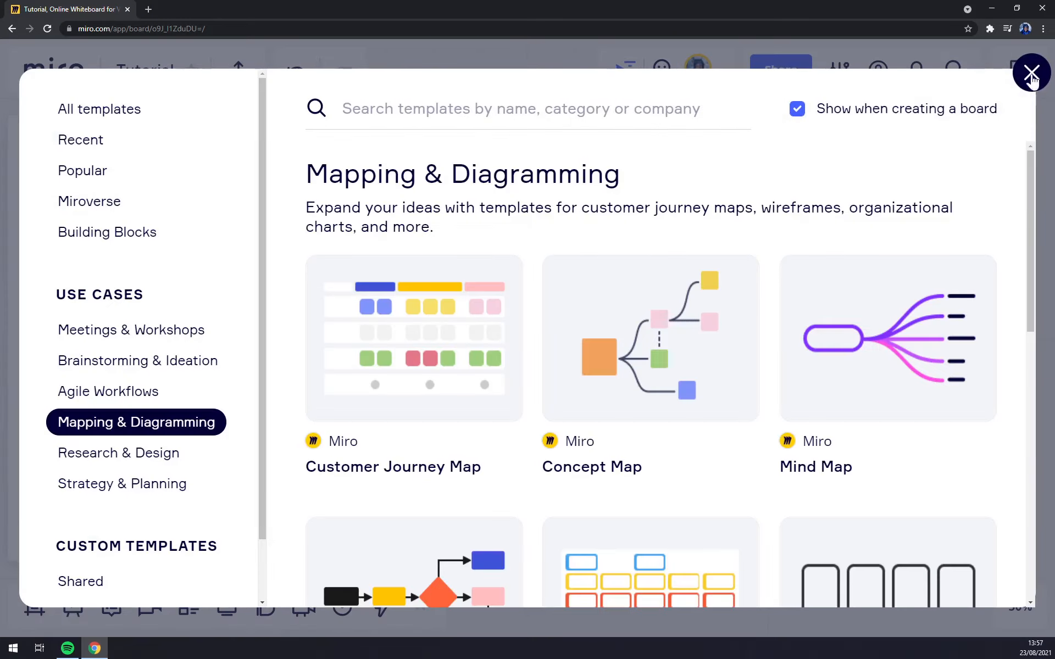
{"action": "left_click", "coordinate": [1029, 74]}
{"action": "left_click", "coordinate": [517, 250]}
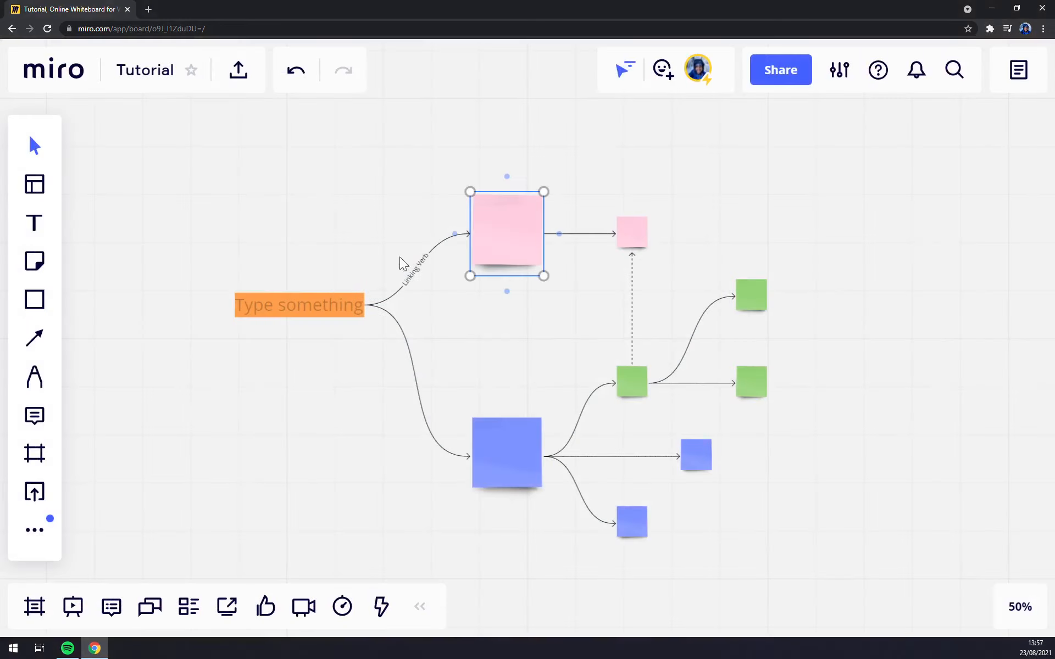
Draw a wide, empty text box above the concept map and check which types it can be switched to
{"action": "left_click", "coordinate": [35, 223]}
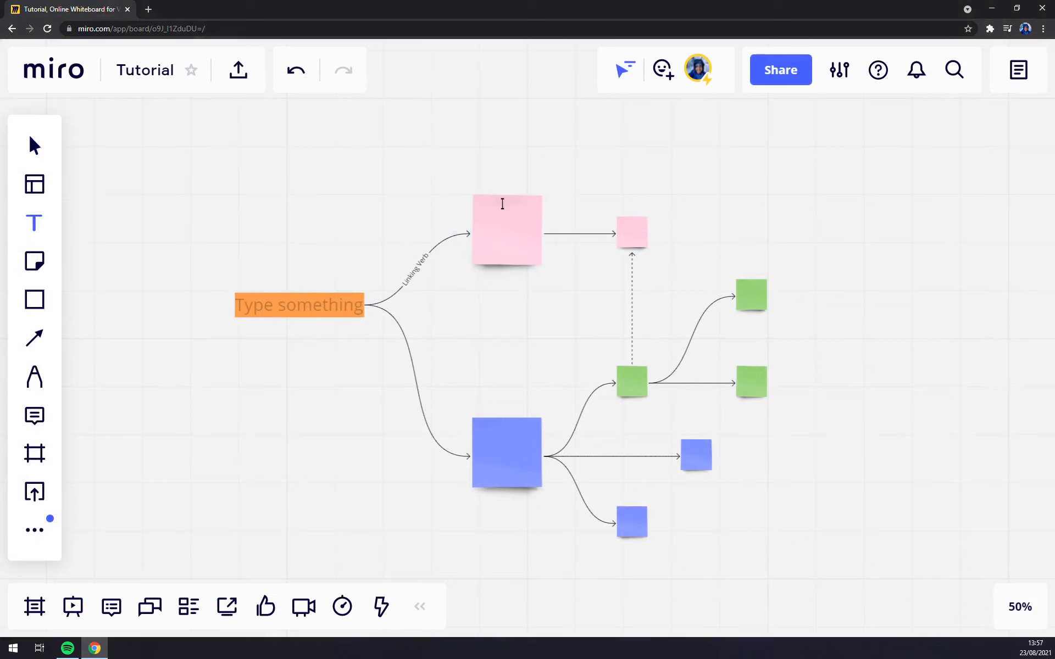
{"action": "scroll", "coordinate": [536, 204], "scroll_direction": "up", "scroll_amount": 5}
{"action": "left_click_drag", "start_coordinate": [322, 189], "coordinate": [691, 268]}
{"action": "key", "text": "Escape"}
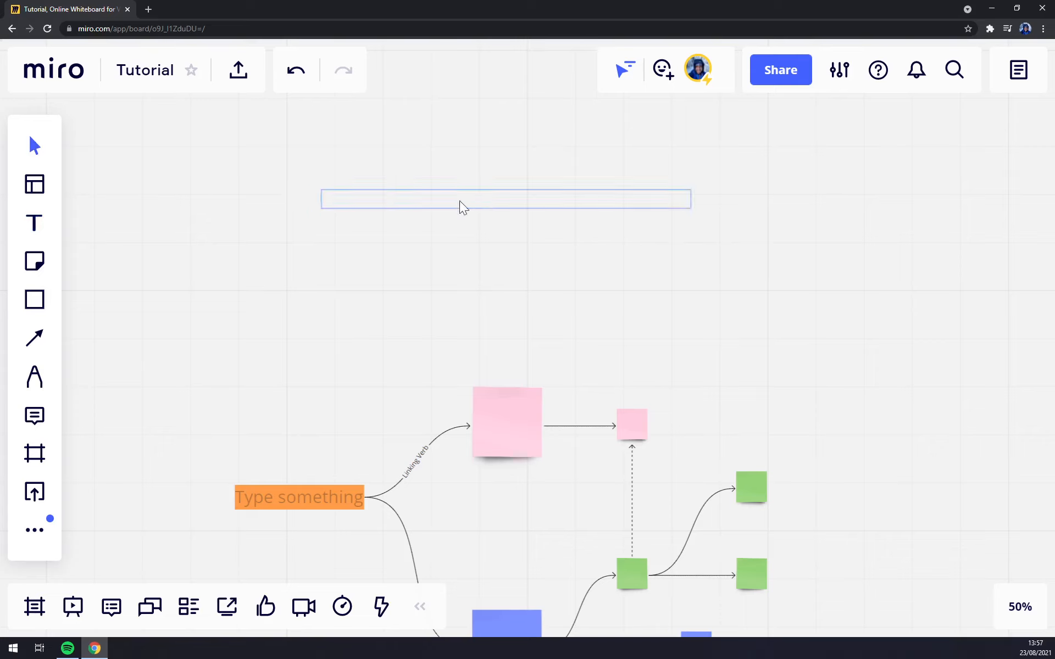
{"action": "left_click", "coordinate": [430, 208]}
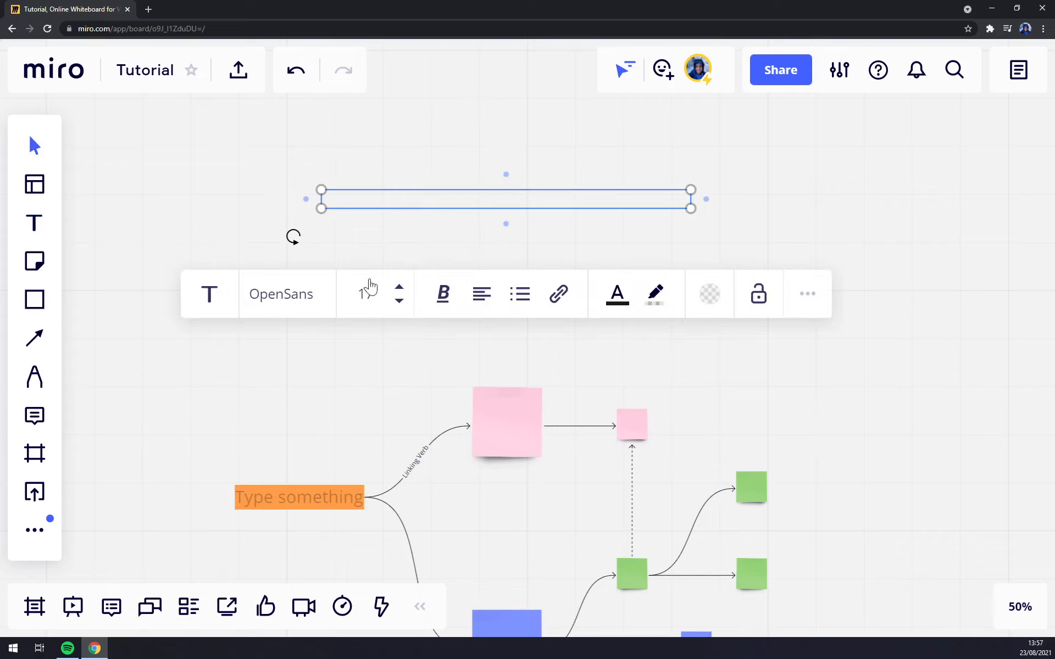
{"action": "left_click", "coordinate": [208, 298]}
{"action": "left_click", "coordinate": [252, 350]}
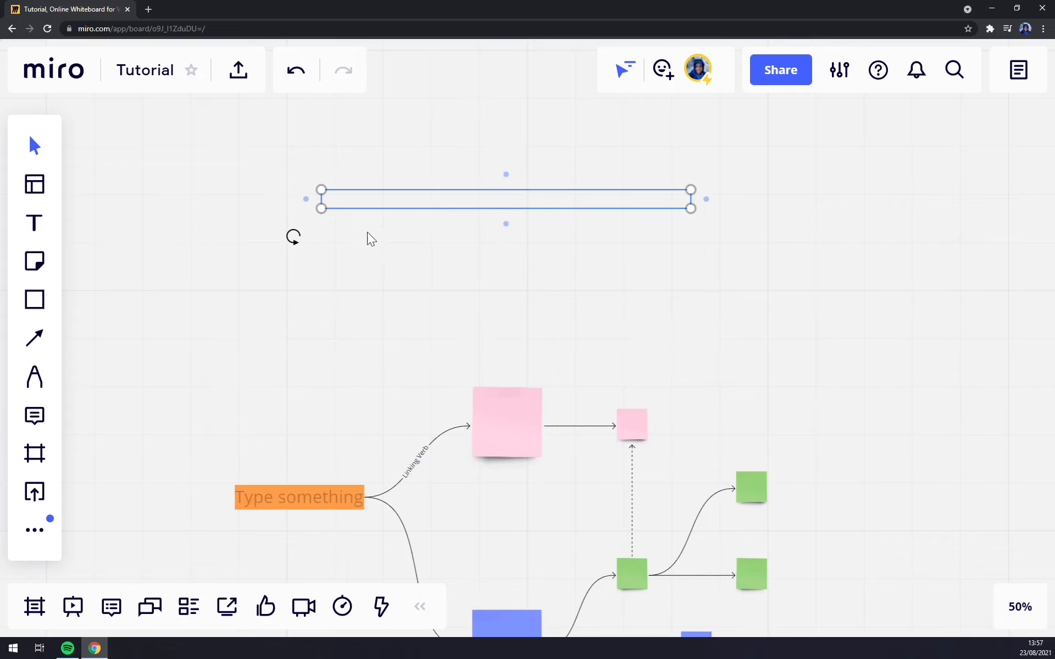
Enlarge the empty text box above the concept map by its corner to a font size of 22
{"action": "left_click", "coordinate": [383, 198]}
{"action": "left_click", "coordinate": [383, 199]}
{"action": "left_click", "coordinate": [422, 200]}
{"action": "left_click", "coordinate": [421, 200]}
{"action": "left_click", "coordinate": [451, 197]}
{"action": "left_click", "coordinate": [451, 198]}
{"action": "right_click", "coordinate": [456, 202]}
{"action": "left_click", "coordinate": [427, 198]}
{"action": "left_click_drag", "start_coordinate": [690, 209], "coordinate": [762, 322]}
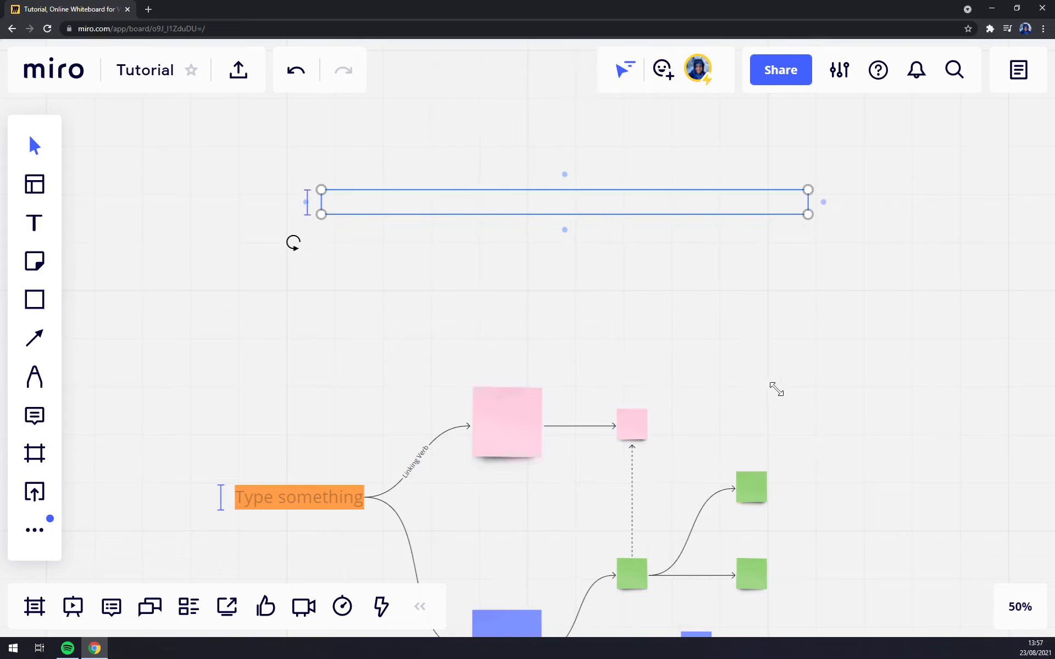
{"action": "left_click_drag", "start_coordinate": [776, 389], "coordinate": [827, 255]}
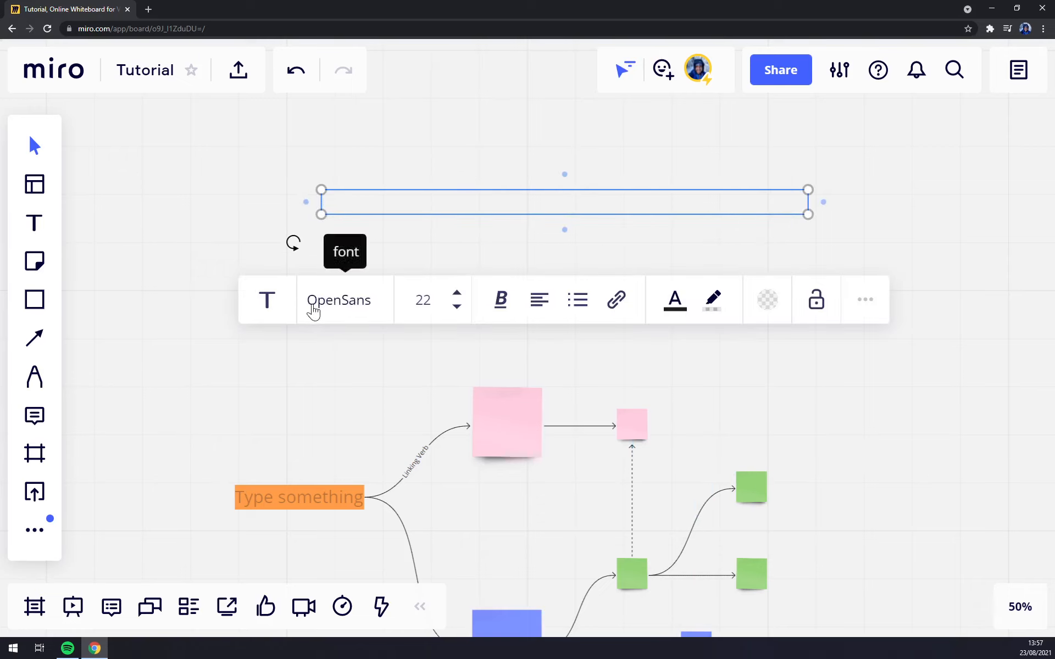
Try larger font sizes on the empty text box, settling on 36
{"action": "left_click", "coordinate": [456, 294]}
{"action": "double_click", "coordinate": [456, 294]}
{"action": "left_click", "coordinate": [457, 294]}
{"action": "left_click", "coordinate": [457, 308]}
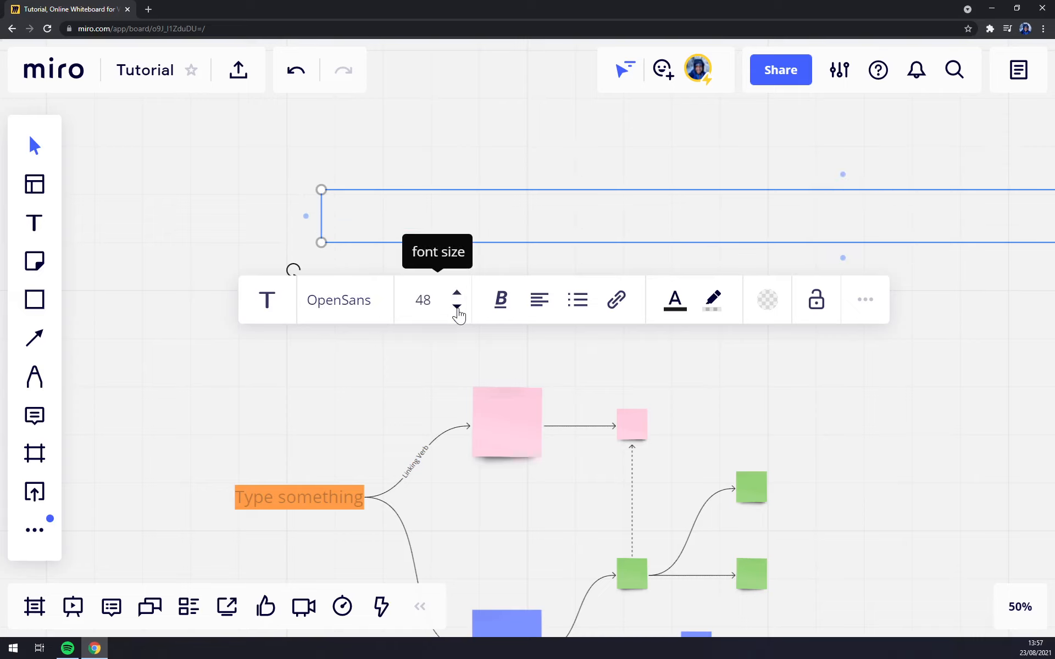
{"action": "left_click", "coordinate": [457, 307]}
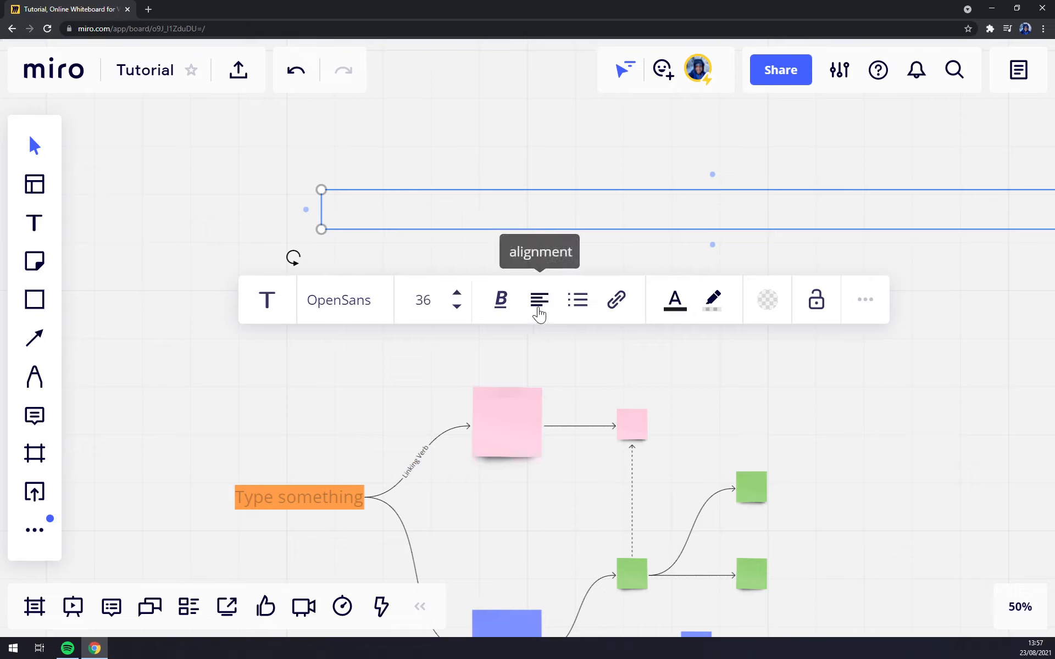
Hide the collaborators' cursors, centre the empty text box above the concept map, and deselect it
{"action": "left_click", "coordinate": [625, 69]}
{"action": "left_click", "coordinate": [432, 218]}
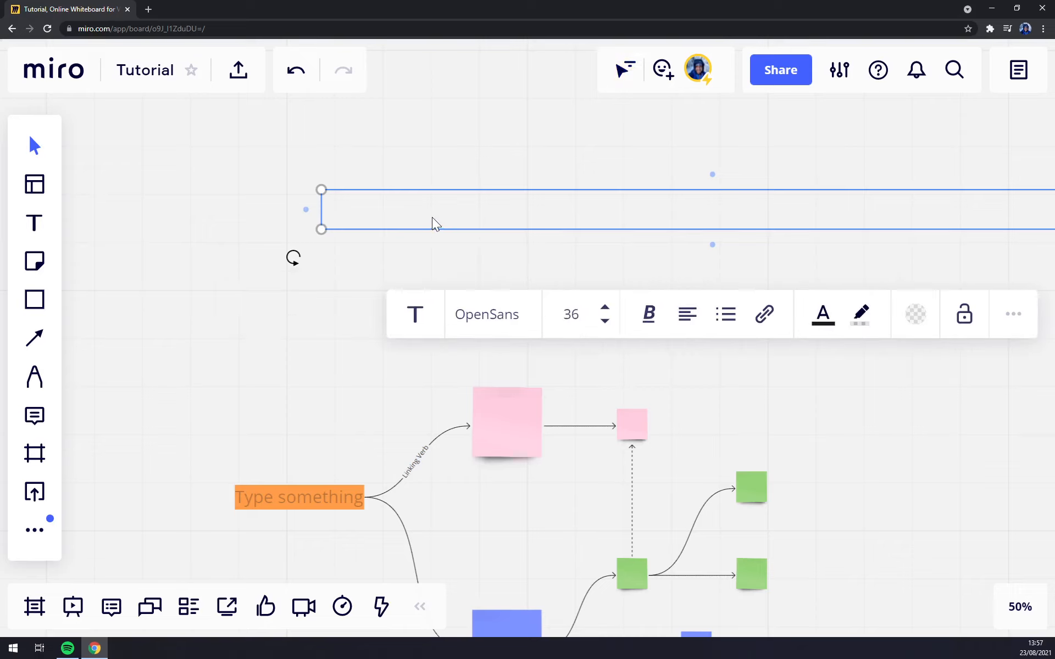
{"action": "left_click_drag", "start_coordinate": [432, 217], "coordinate": [247, 225]}
{"action": "left_click_drag", "start_coordinate": [163, 274], "coordinate": [301, 243]}
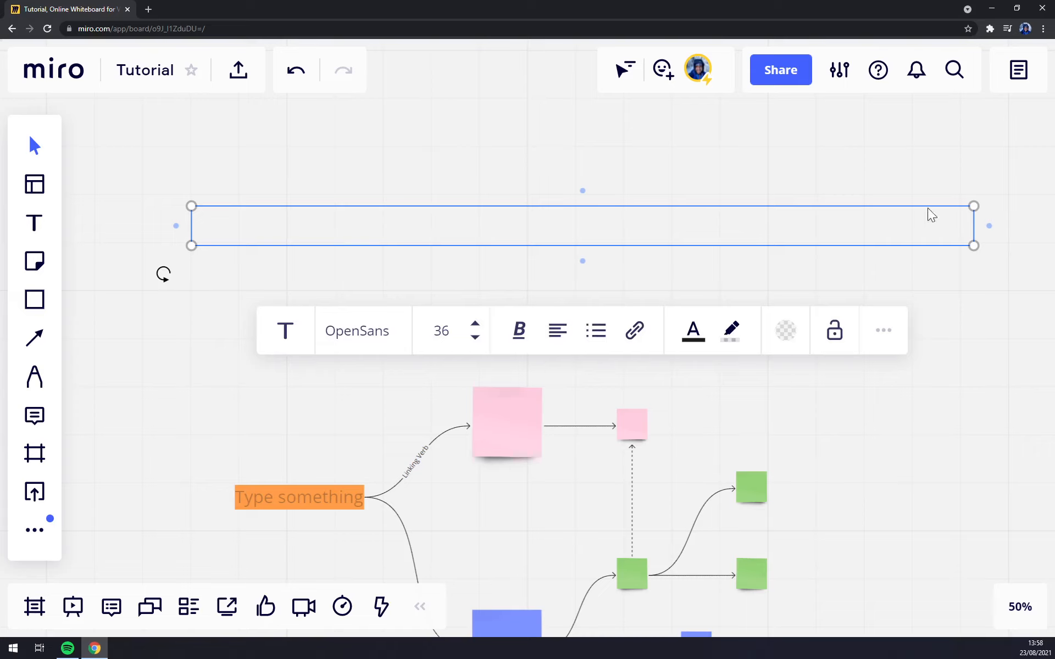
{"action": "left_click", "coordinate": [208, 196]}
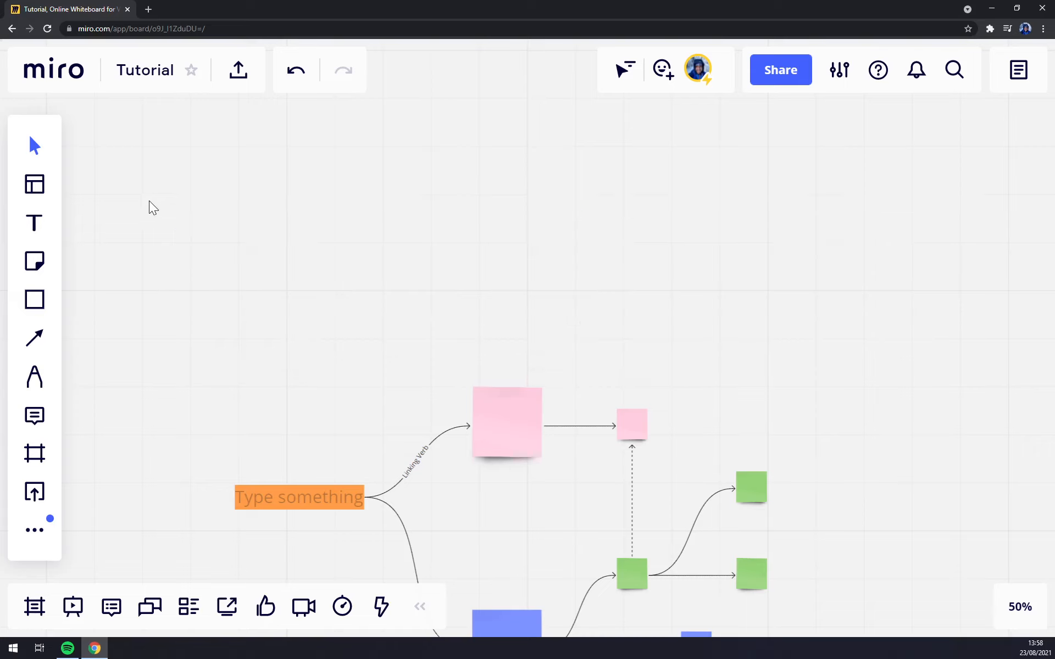
Add a red sticky note on the empty area just below and left of the orange text
{"action": "left_click", "coordinate": [34, 269]}
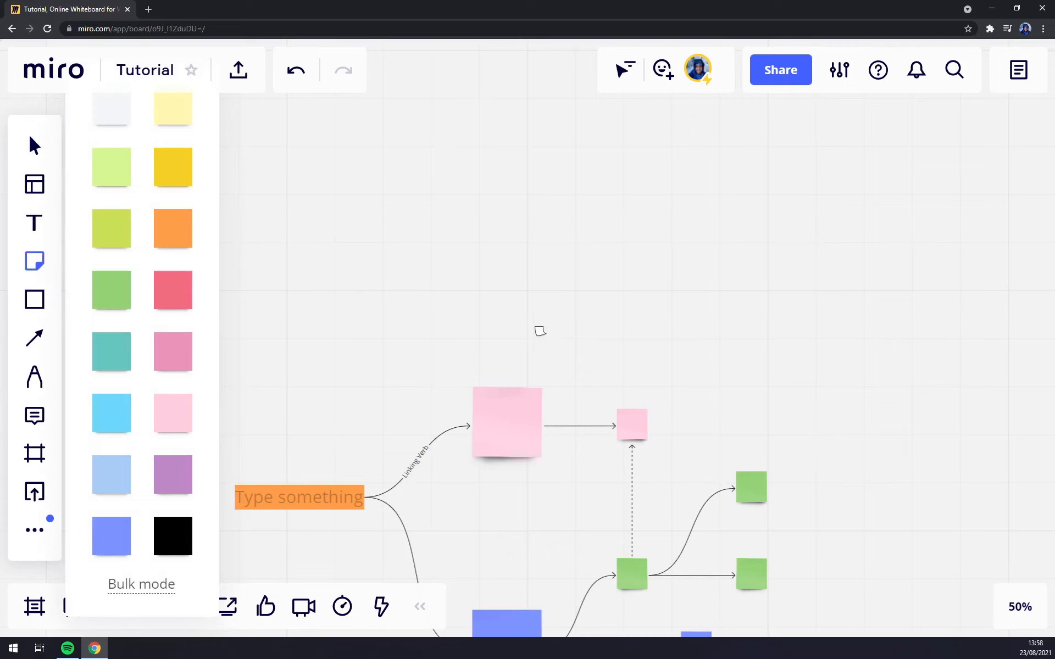
{"action": "scroll", "coordinate": [539, 330], "scroll_direction": "down", "scroll_amount": 4}
{"action": "scroll", "coordinate": [539, 330], "scroll_direction": "up", "scroll_amount": 2}
{"action": "scroll", "coordinate": [497, 325], "scroll_direction": "down", "scroll_amount": 2}
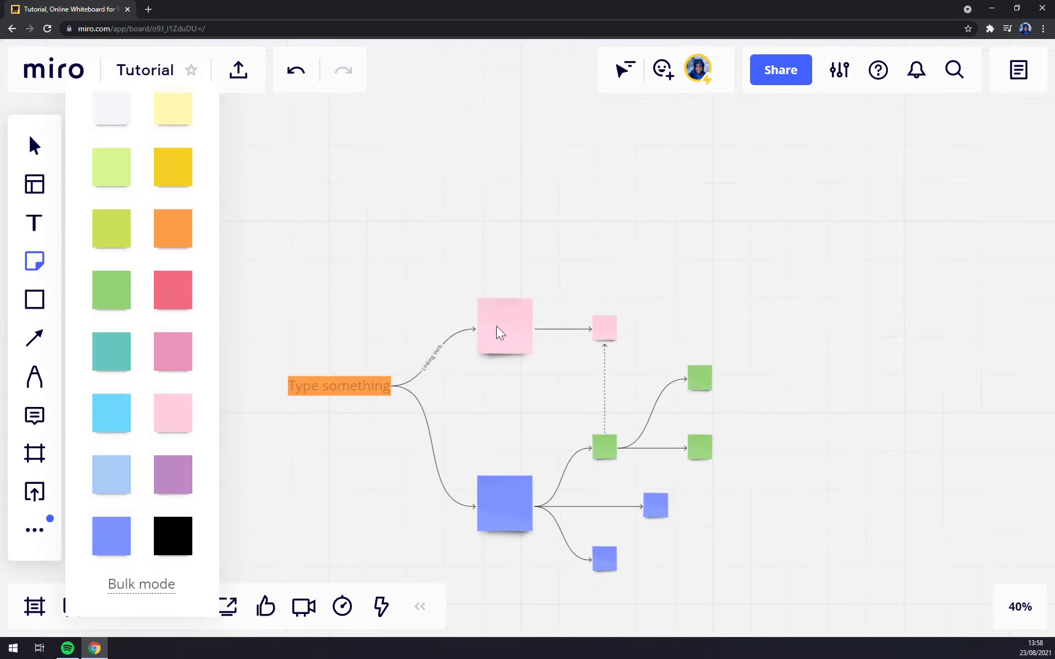
{"action": "scroll", "coordinate": [555, 316], "scroll_direction": "up", "scroll_amount": 3}
{"action": "scroll", "coordinate": [555, 310], "scroll_direction": "down", "scroll_amount": 3}
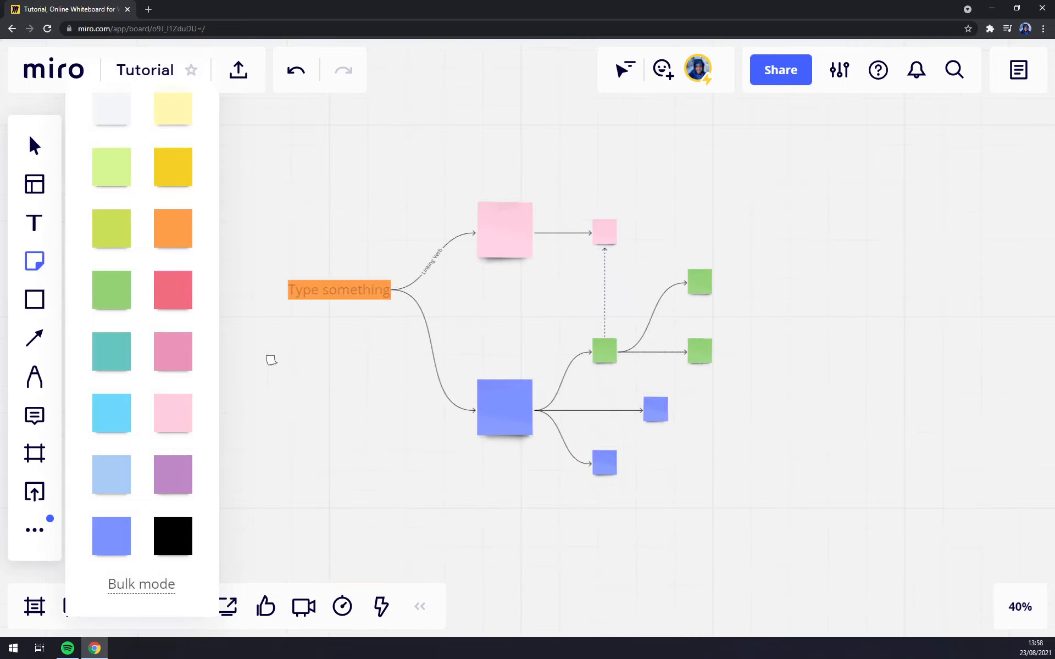
{"action": "left_click", "coordinate": [186, 302]}
{"action": "left_click", "coordinate": [253, 342]}
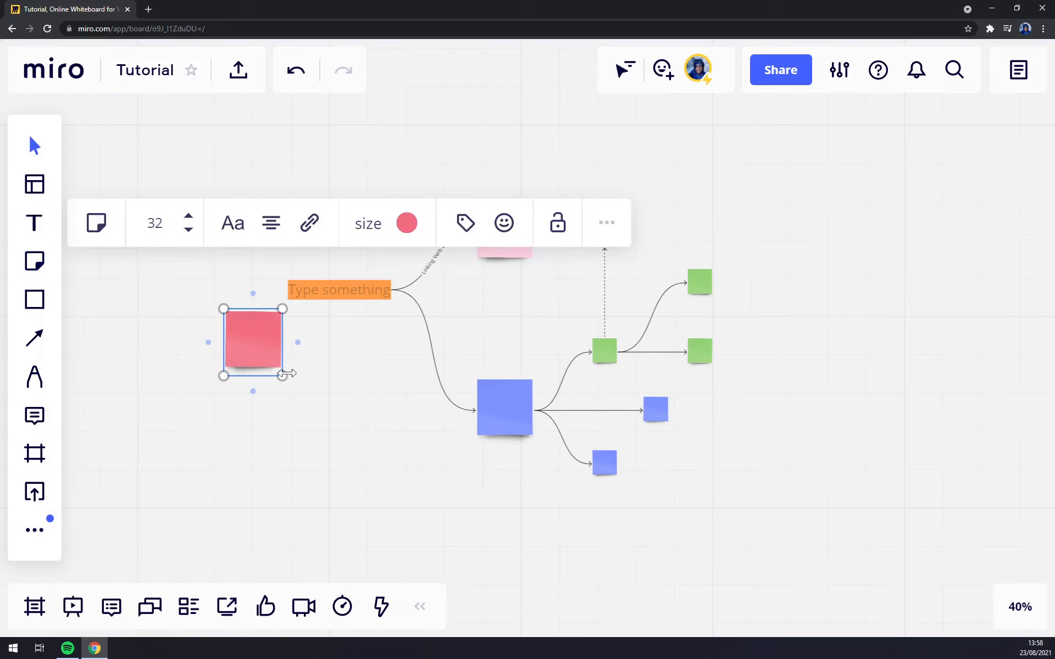
Place two copies of the red sticky note in a column directly beneath the original
{"action": "left_click_drag", "start_coordinate": [253, 342], "coordinate": [265, 397]}
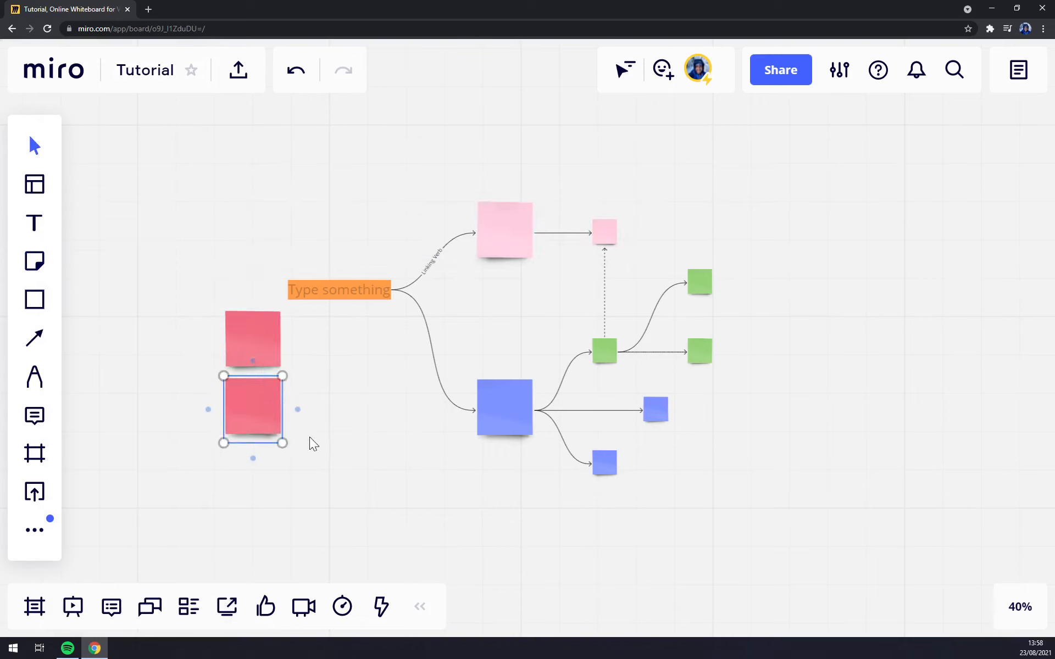
{"action": "key", "text": "ctrl+v"}
{"action": "left_click_drag", "start_coordinate": [306, 432], "coordinate": [252, 475]}
{"action": "left_click", "coordinate": [255, 330]}
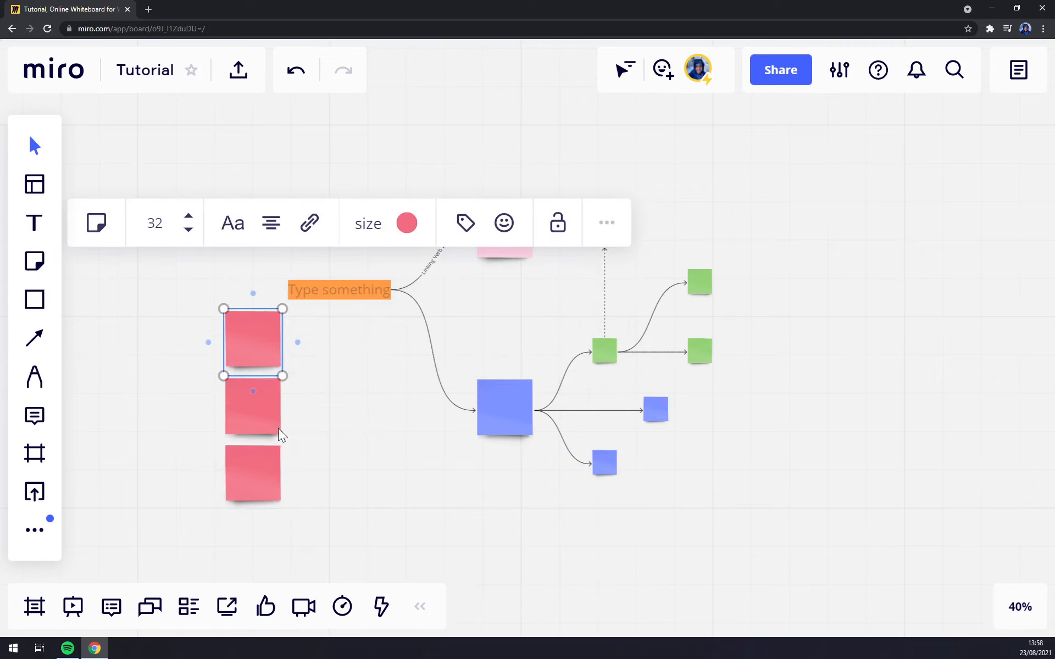
{"action": "left_click", "coordinate": [261, 435]}
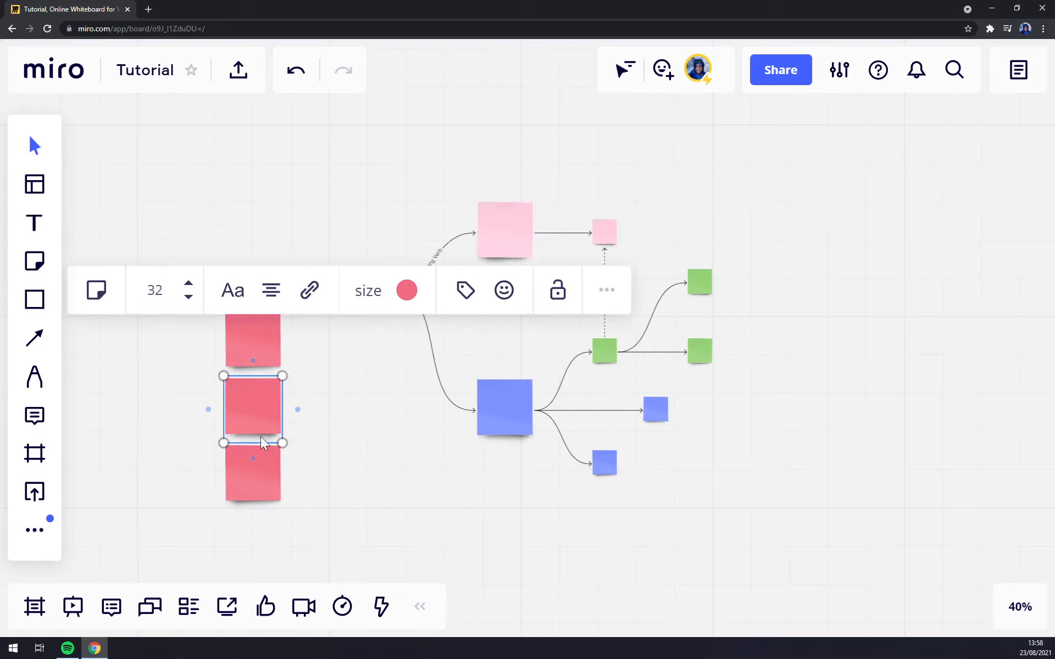
{"action": "left_click", "coordinate": [252, 344]}
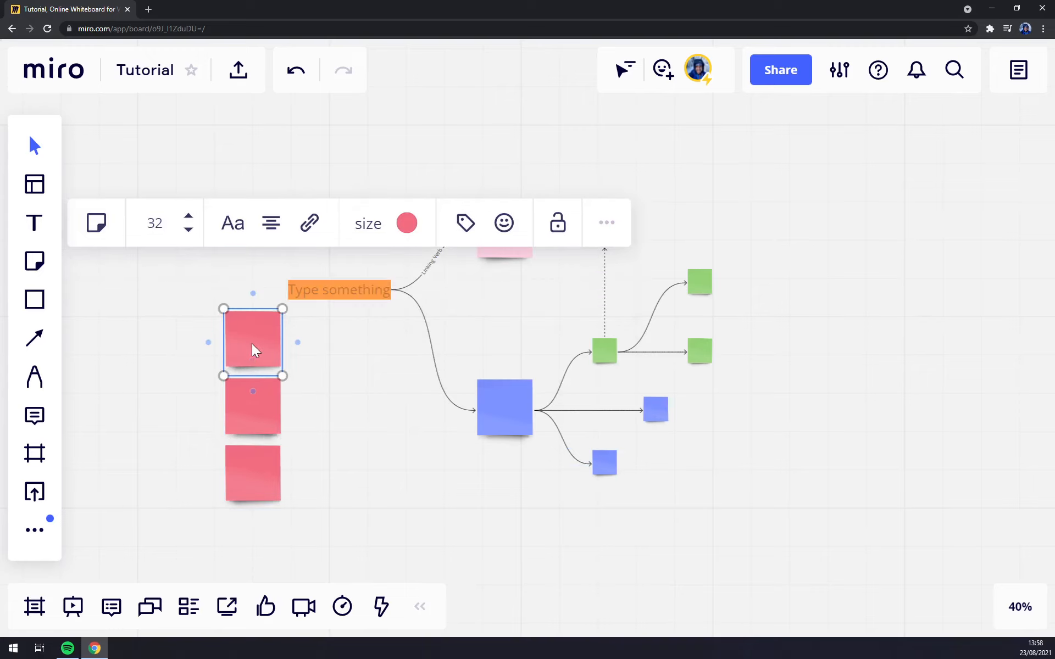
Place a small square shape on the uppermost red note, and delete it along with all three red notes
{"action": "key", "text": "s"}
{"action": "left_click", "coordinate": [243, 338]}
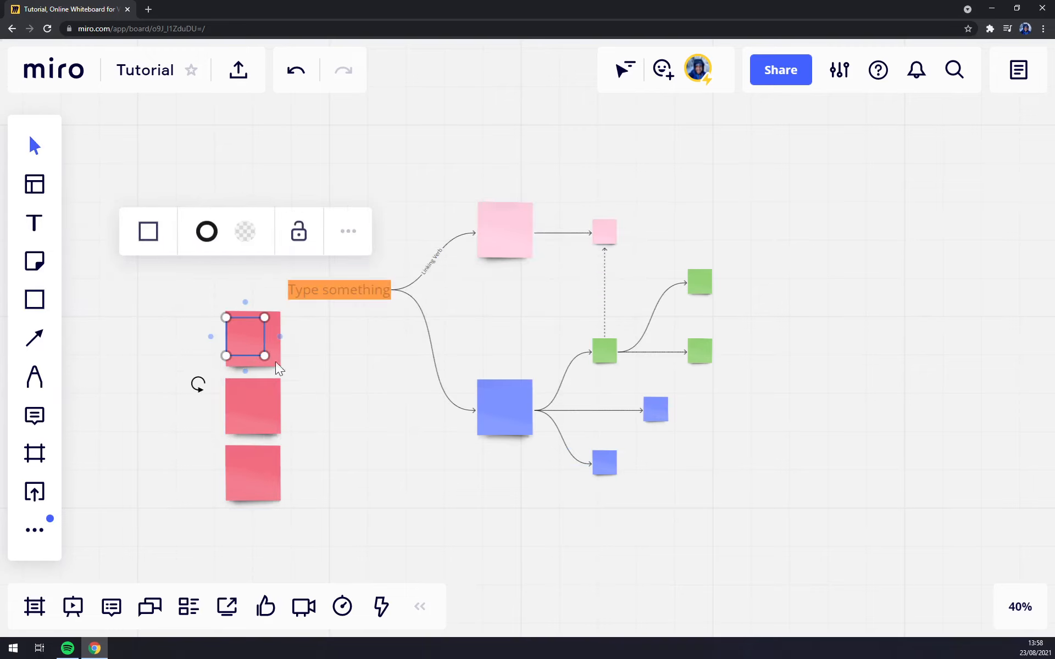
{"action": "key", "text": "Delete"}
{"action": "mouse_move", "coordinate": [307, 406]}
{"action": "left_mouse_down"}
{"action": "mouse_move", "coordinate": [229, 338]}
{"action": "mouse_move", "coordinate": [290, 522]}
{"action": "left_mouse_up"}
{"action": "key", "text": "Delete"}
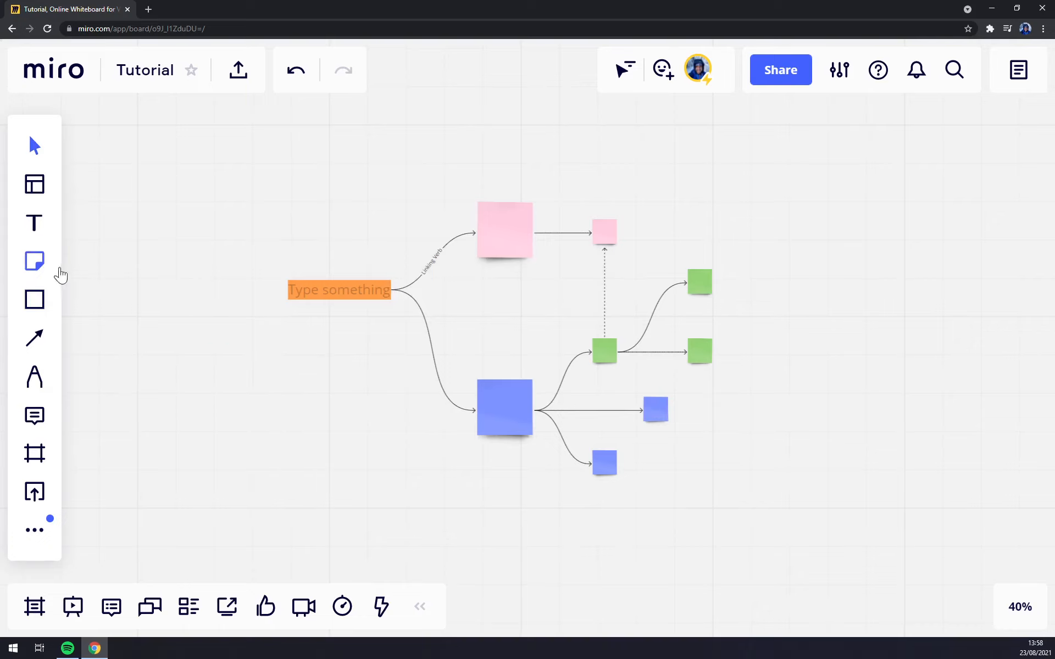
Bulk-add four red sticky notes reading 1st, 2nd, 3th and 4th to the board
{"action": "left_click", "coordinate": [35, 262]}
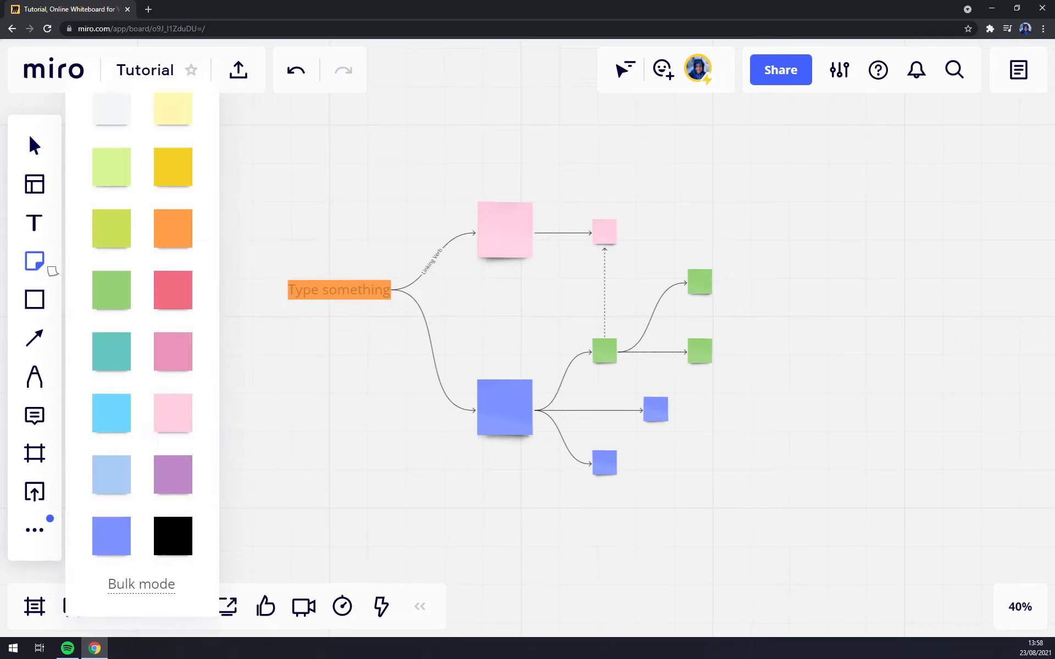
{"action": "left_click", "coordinate": [141, 584]}
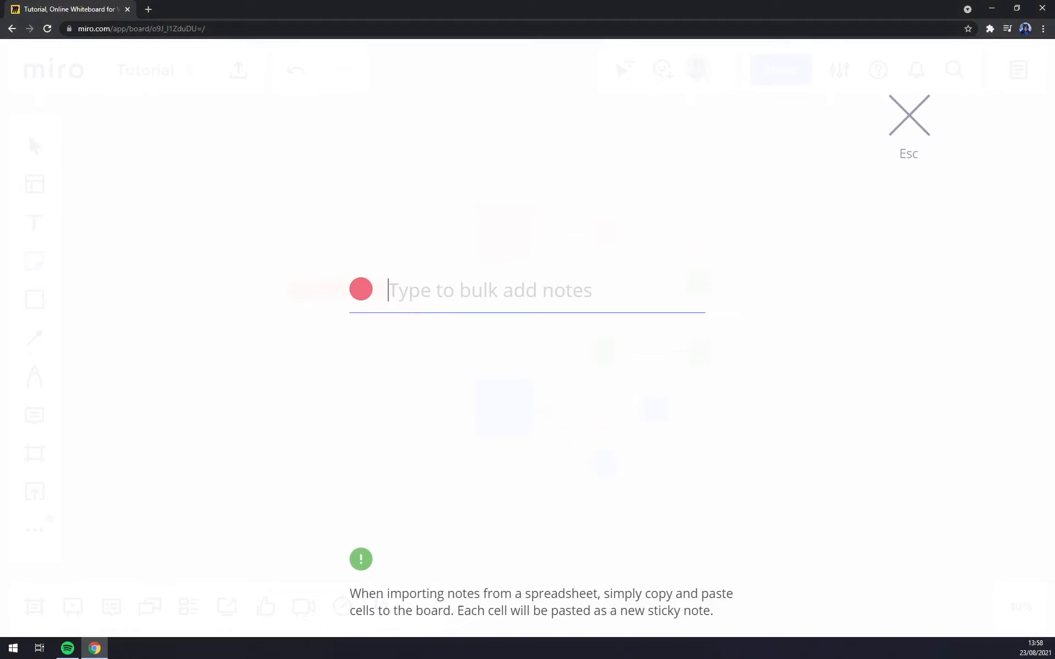
{"action": "type", "text": "1st"}
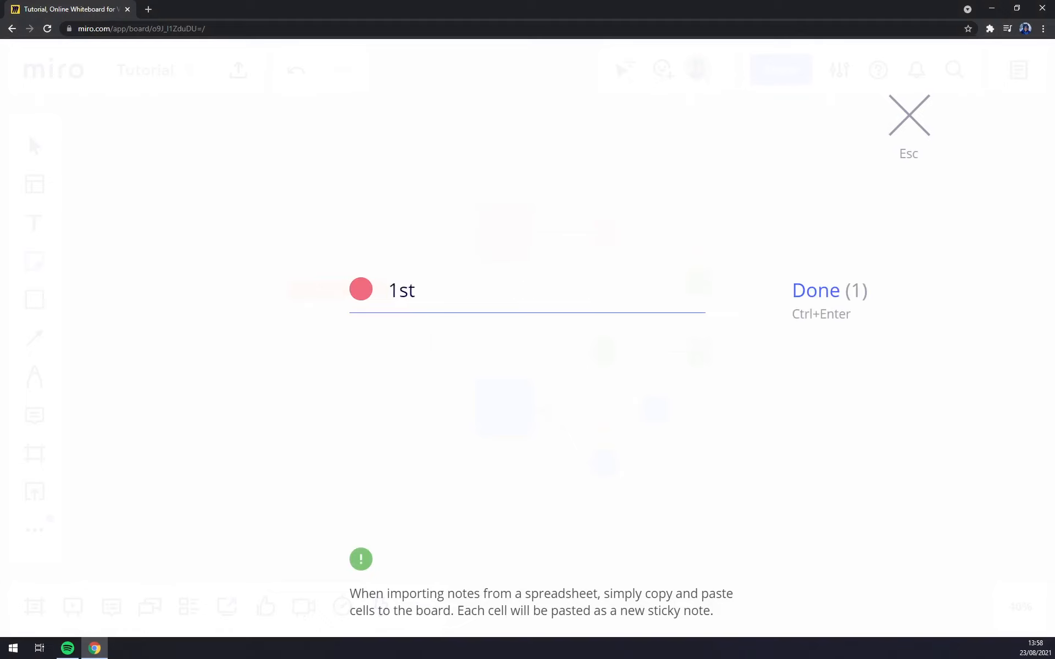
{"action": "key", "text": "Return"}
{"action": "type", "text": "2"}
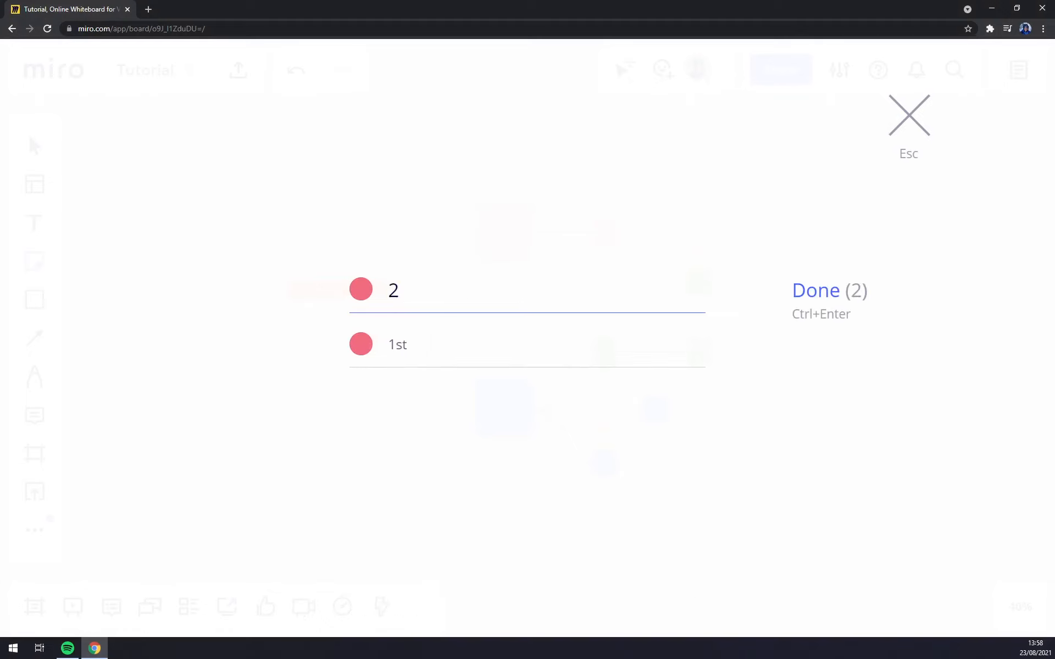
{"action": "type", "text": "nd"}
{"action": "key", "text": "Return"}
{"action": "type", "text": "3r"}
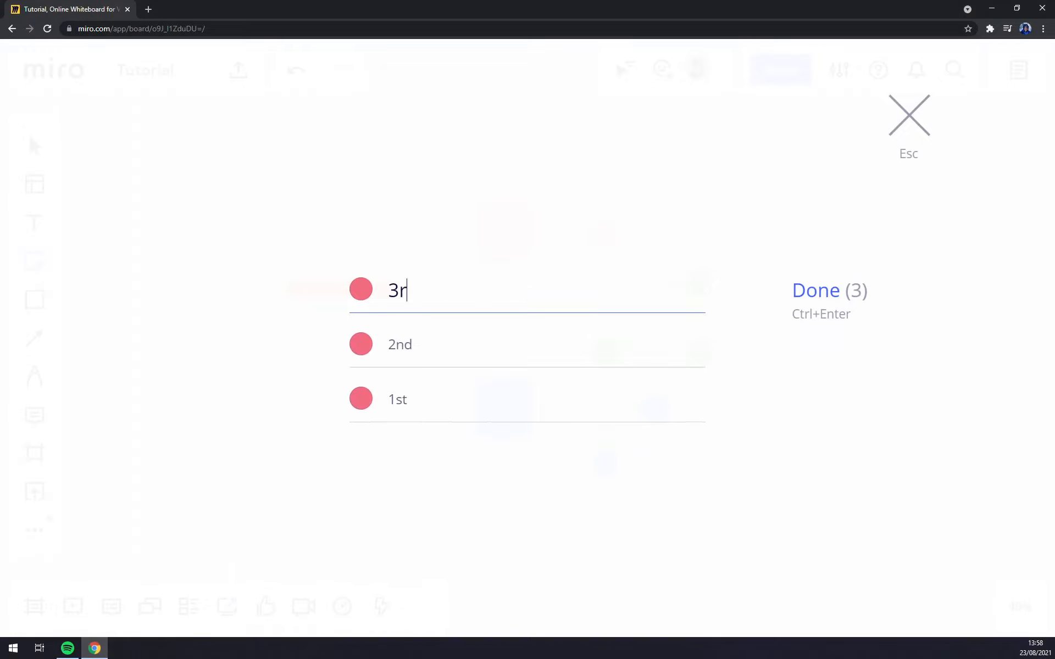
{"action": "type", "text": "h"}
{"action": "key", "text": "Return"}
{"action": "type", "text": "4"}
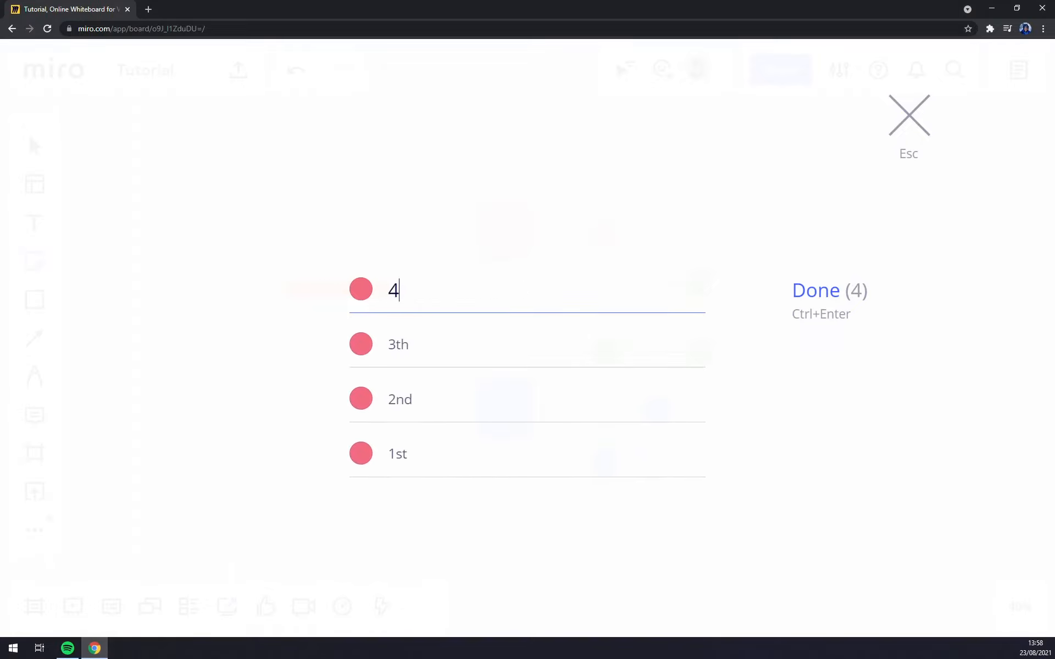
{"action": "type", "text": "th"}
{"action": "key", "text": "Return"}
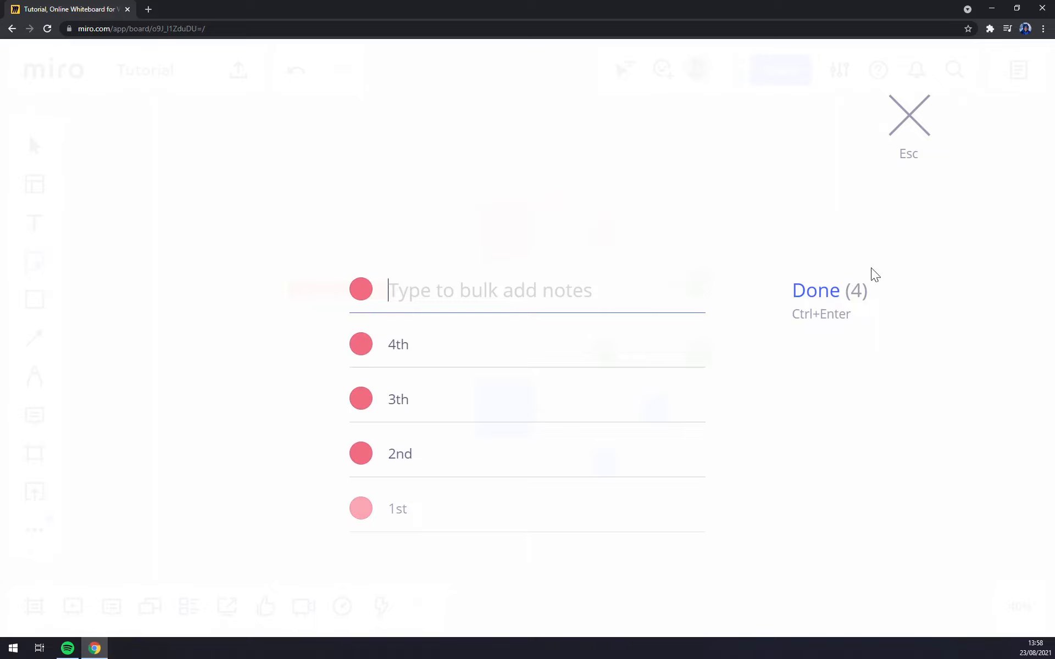
{"action": "left_click", "coordinate": [813, 300]}
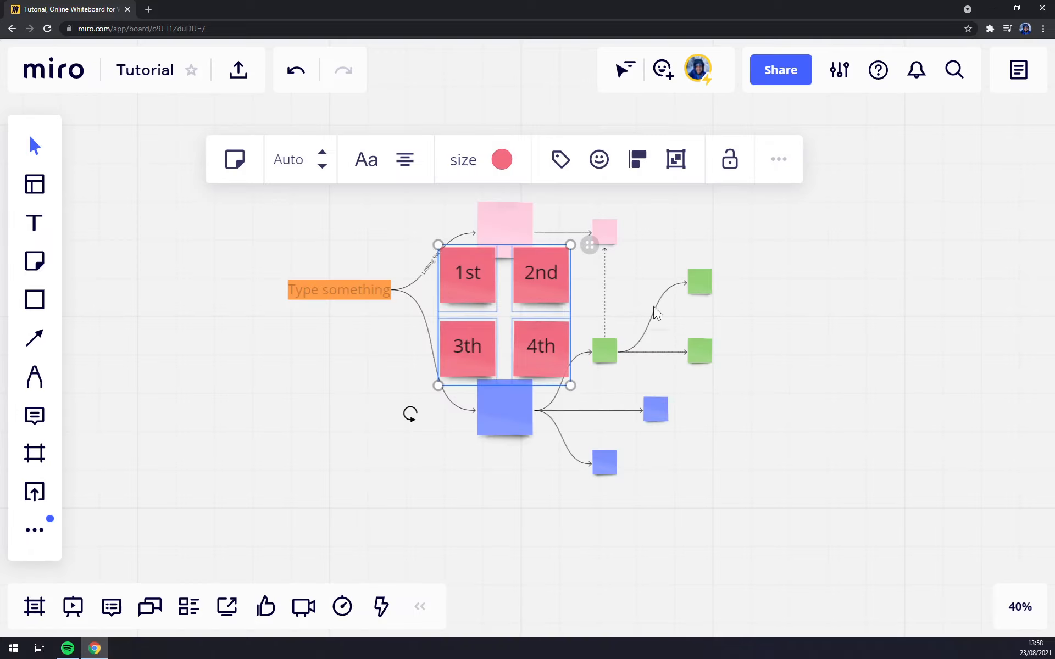
Move the group of four red sticky notes to the empty area just below and left of the orange text
{"action": "left_click_drag", "start_coordinate": [560, 301], "coordinate": [296, 416]}
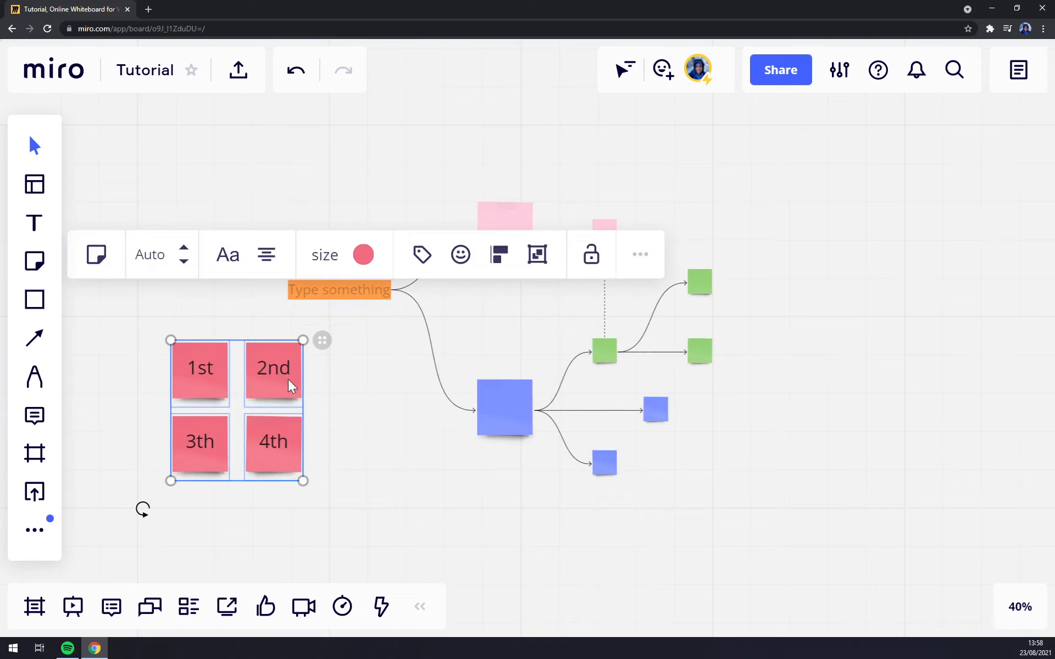
{"action": "left_click_drag", "start_coordinate": [246, 378], "coordinate": [199, 333]}
{"action": "left_click", "coordinate": [201, 357]}
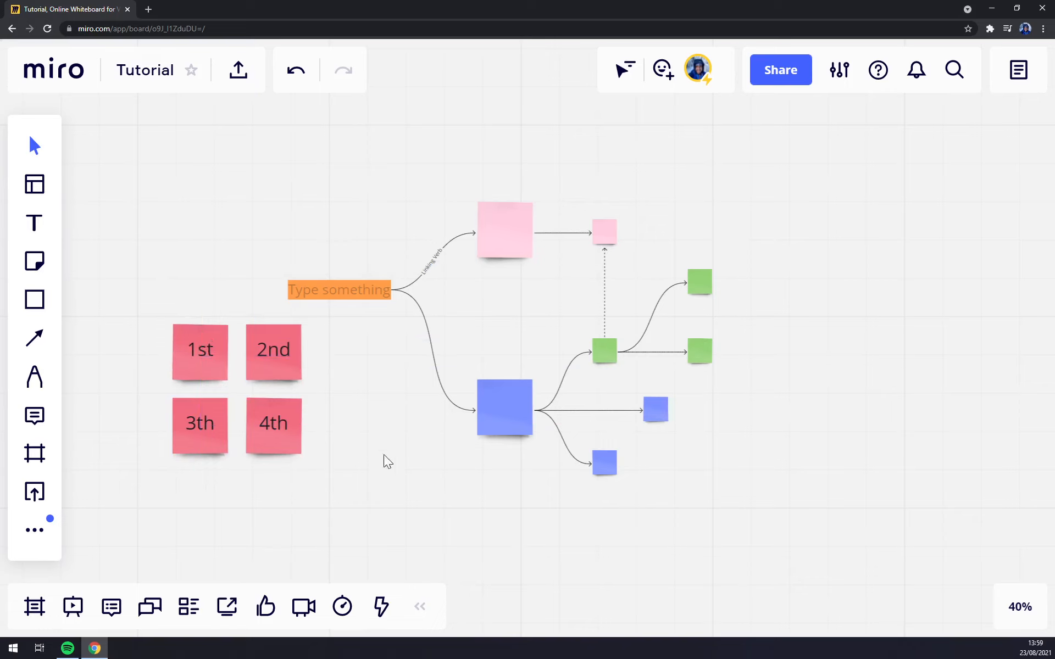
Draw a diamond shape above the red sticky notes and shift it slightly down and left
{"action": "left_click", "coordinate": [40, 301]}
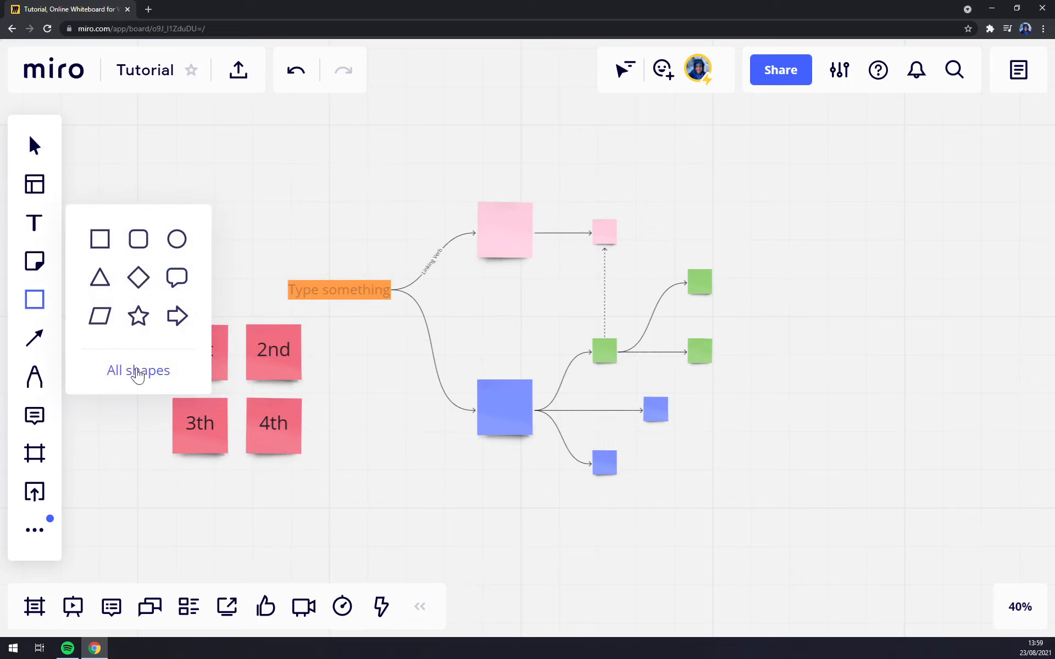
{"action": "left_click", "coordinate": [138, 277]}
{"action": "left_click_drag", "start_coordinate": [193, 150], "coordinate": [306, 264]}
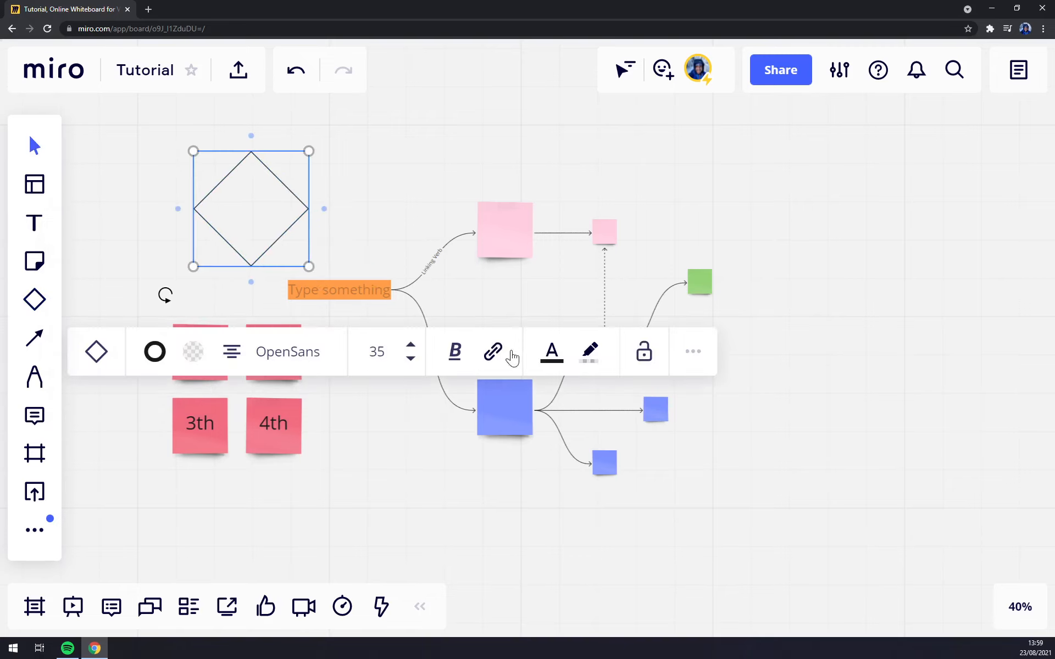
{"action": "left_click_drag", "start_coordinate": [227, 202], "coordinate": [223, 216]}
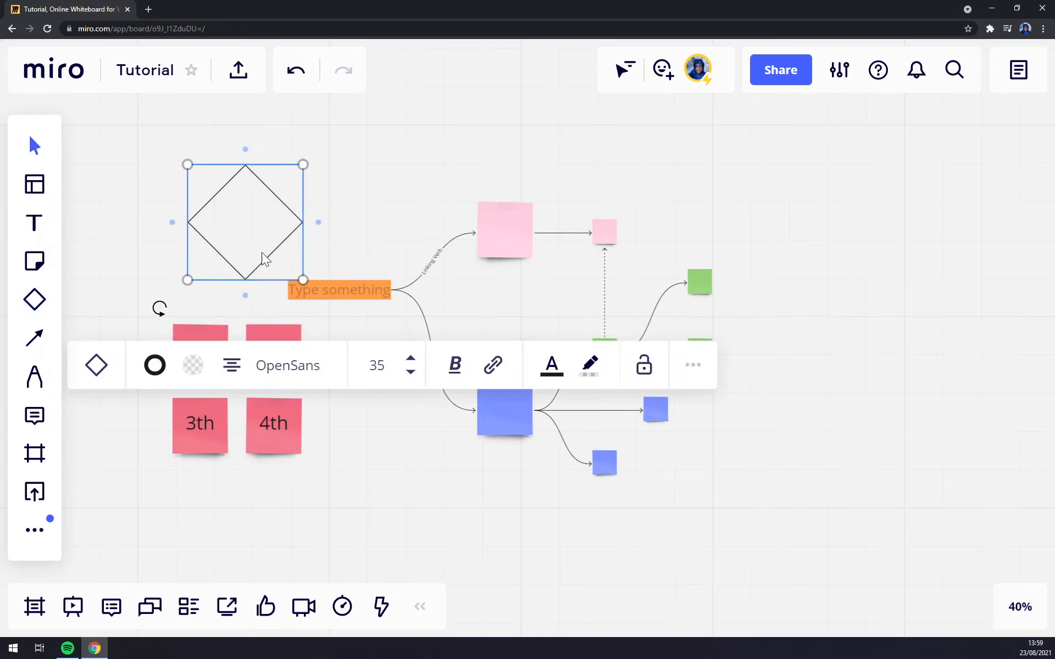
{"action": "left_click", "coordinate": [291, 369]}
{"action": "left_click", "coordinate": [284, 398]}
{"action": "left_click", "coordinate": [493, 368]}
{"action": "left_click_drag", "start_coordinate": [243, 244], "coordinate": [312, 251]}
{"action": "right_click", "coordinate": [311, 249]}
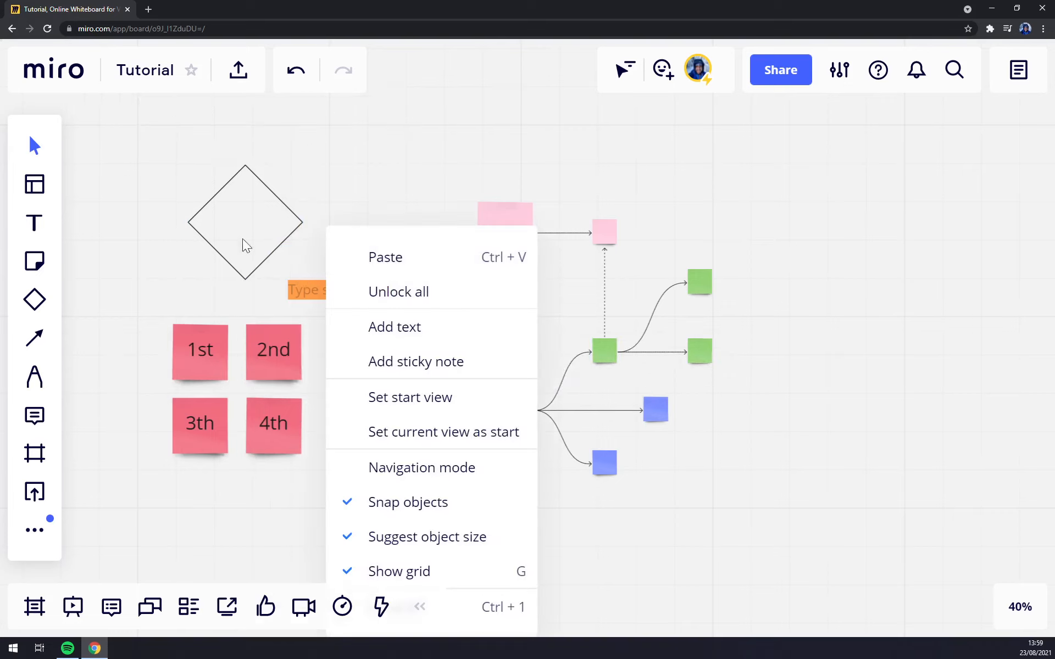
{"action": "left_click", "coordinate": [167, 300]}
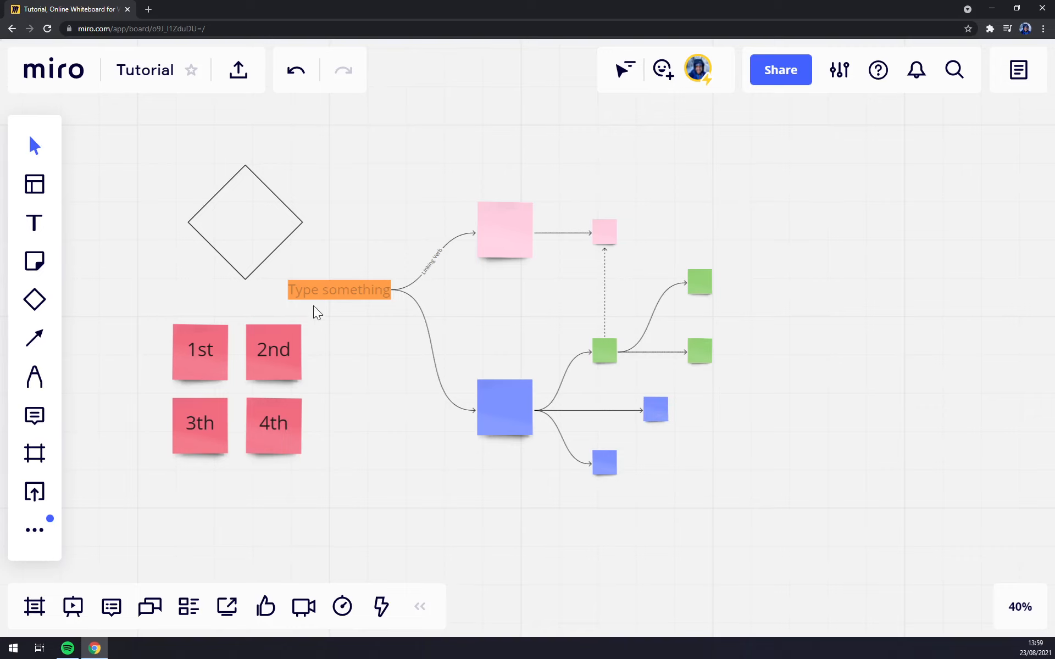
Connect the diamond's right corner to the large pink note with a curved arrow, and move the diamond up and right
{"action": "scroll", "coordinate": [330, 304], "scroll_direction": "down", "scroll_amount": 8}
{"action": "scroll", "coordinate": [330, 305], "scroll_direction": "up", "scroll_amount": 9}
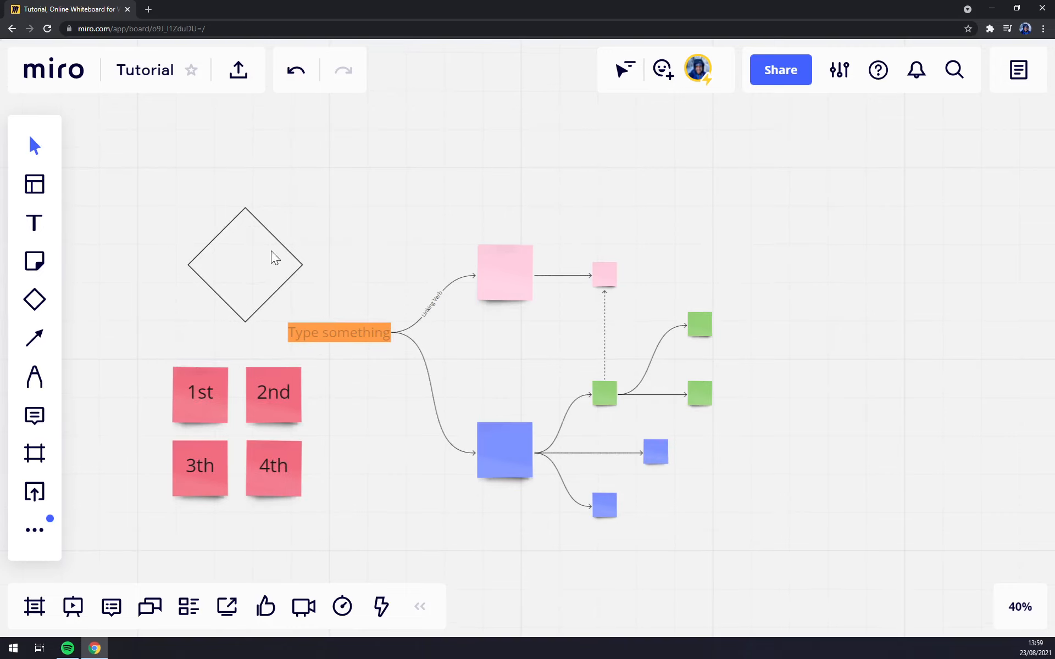
{"action": "left_click", "coordinate": [40, 342]}
{"action": "left_click", "coordinate": [94, 340]}
{"action": "left_click_drag", "start_coordinate": [306, 264], "coordinate": [483, 271]}
{"action": "left_click_drag", "start_coordinate": [248, 247], "coordinate": [330, 186]}
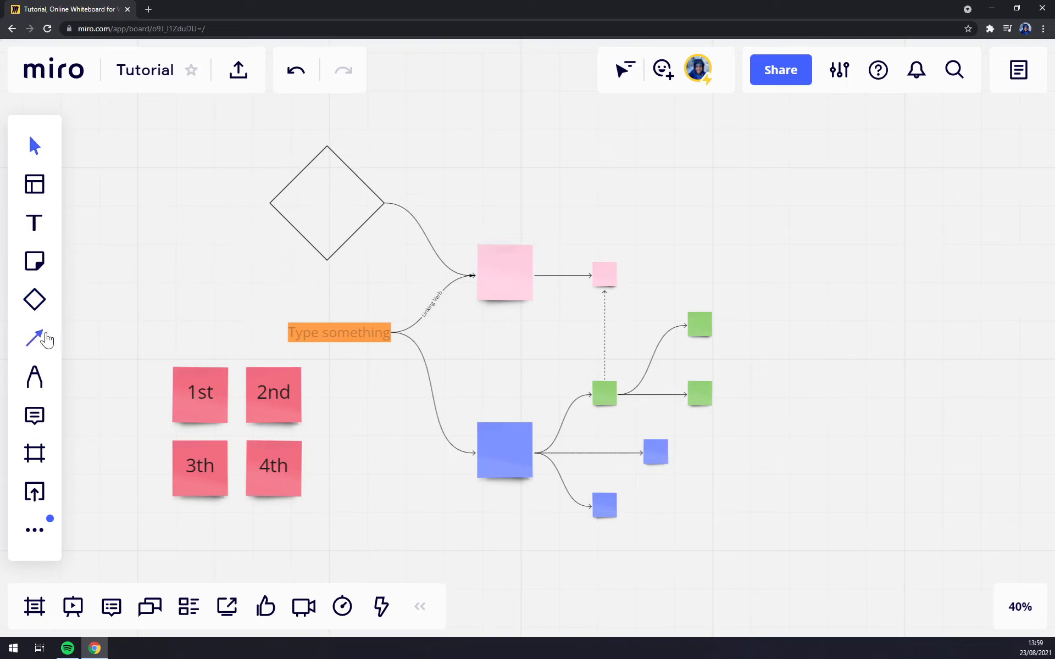
Draw a thick black block arrow from the diamond down to the orange text, and deselect everything
{"action": "left_click", "coordinate": [341, 228]}
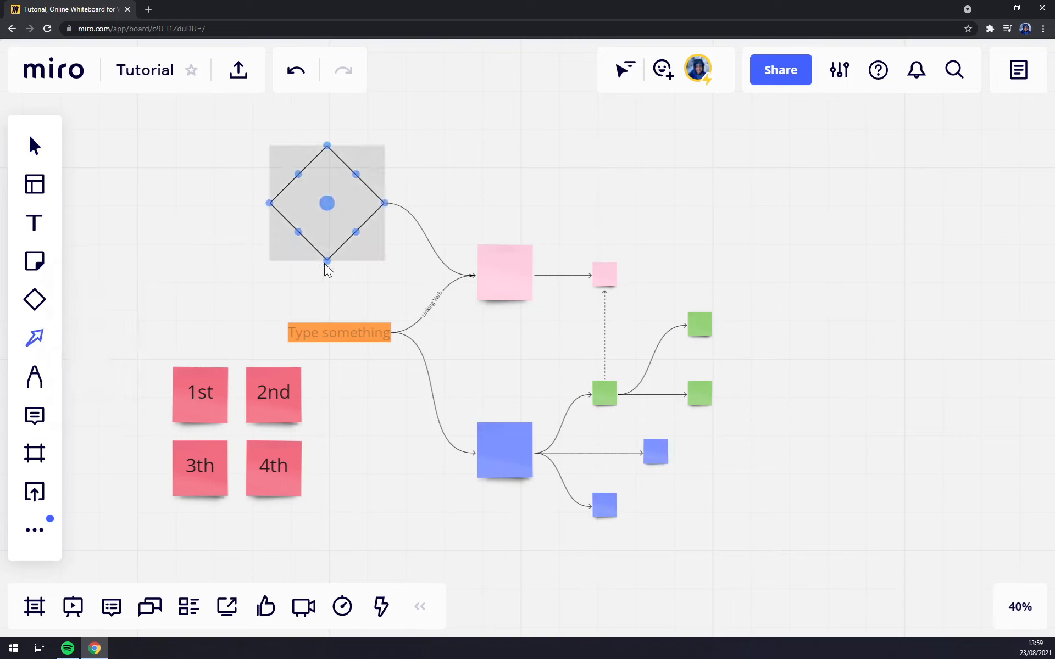
{"action": "left_click_drag", "start_coordinate": [326, 261], "coordinate": [339, 333]}
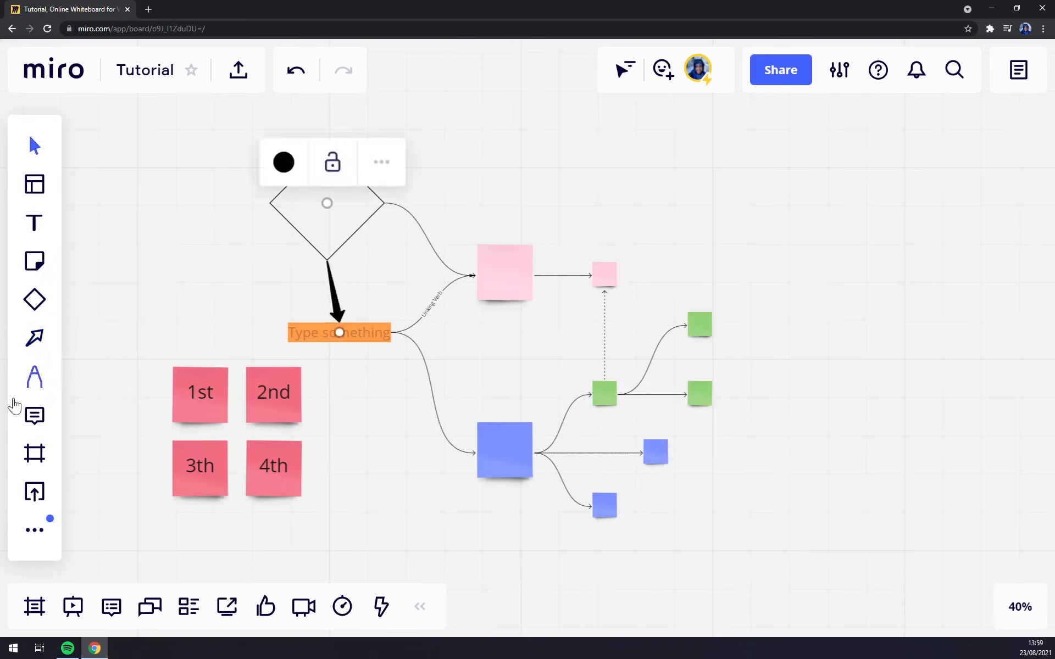
{"action": "left_click", "coordinate": [270, 203]}
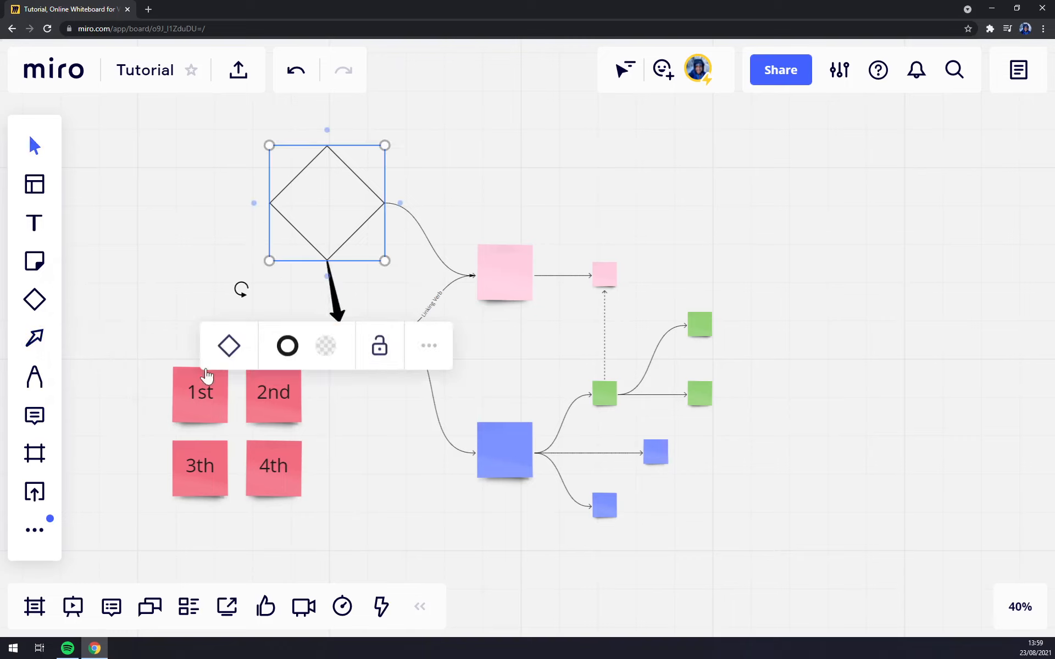
{"action": "left_click", "coordinate": [147, 313]}
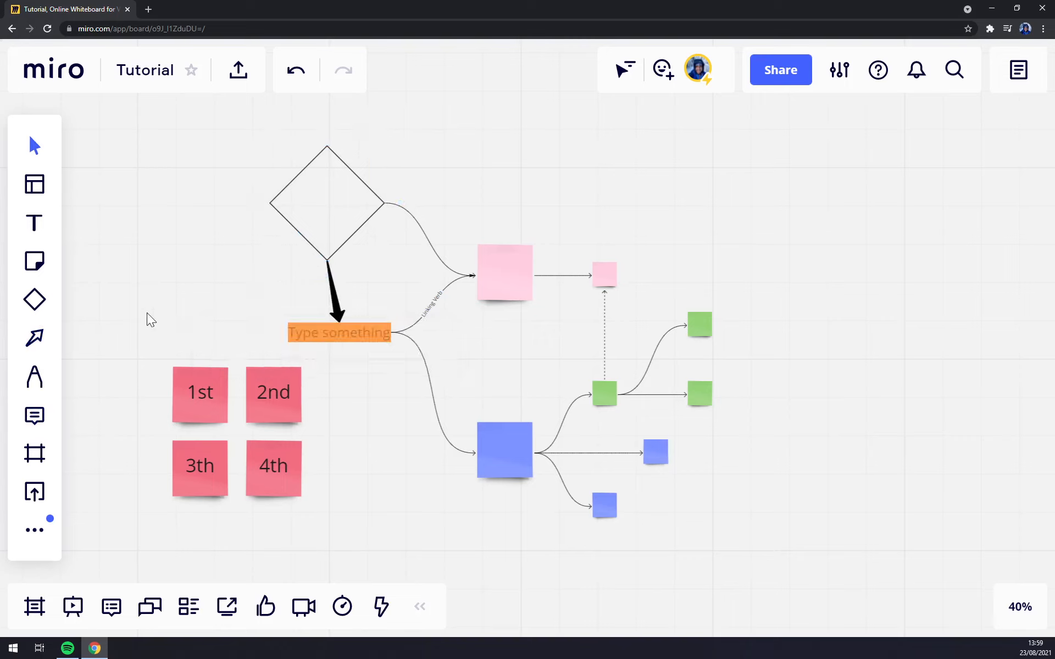
Draw a closed yellow highlighter outline in the empty area above the 1st red note
{"action": "left_click", "coordinate": [35, 378]}
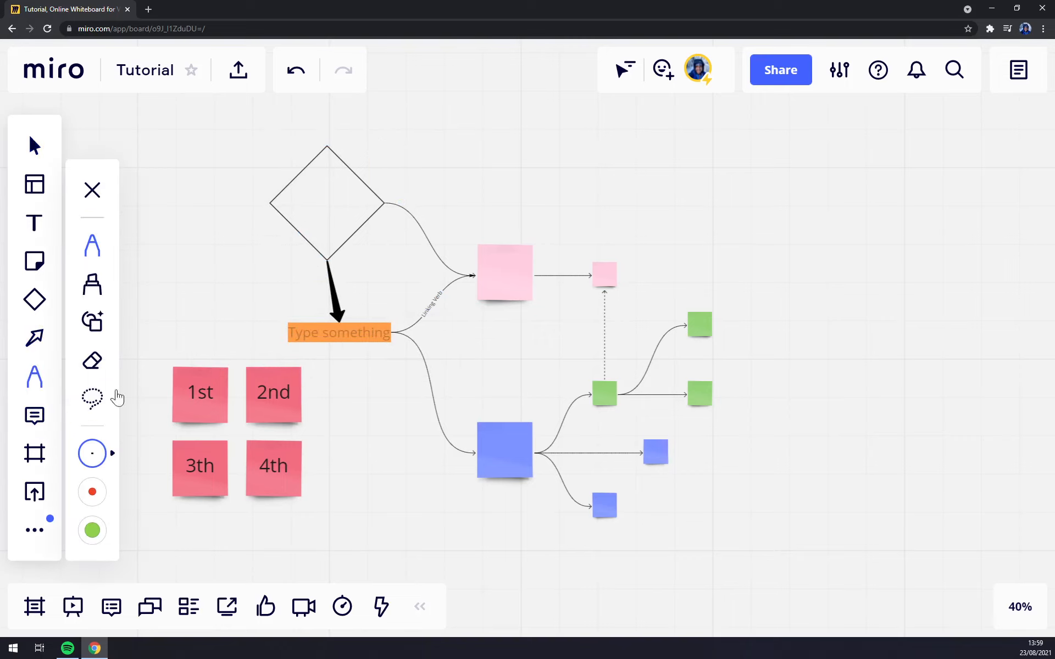
{"action": "left_click", "coordinate": [94, 284]}
{"action": "left_click_drag", "start_coordinate": [171, 242], "coordinate": [166, 294]}
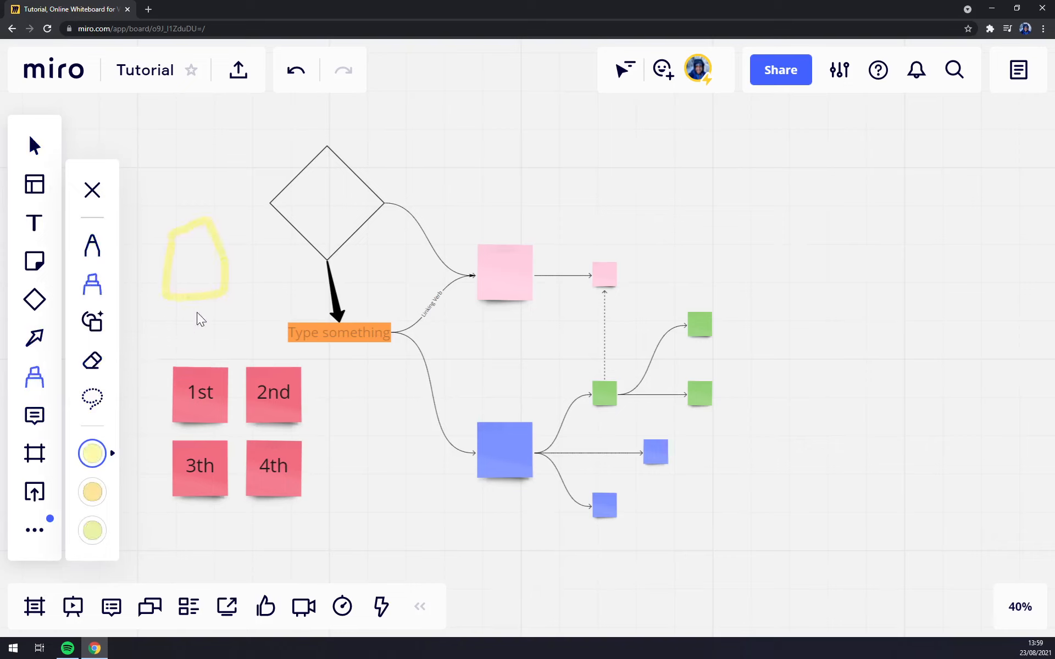
Change the highlighter colour to grey, and draw loops above the pink notes and around the two outermost green notes
{"action": "left_click", "coordinate": [100, 462]}
{"action": "left_click", "coordinate": [152, 493]}
{"action": "left_click_drag", "start_coordinate": [498, 155], "coordinate": [616, 139]}
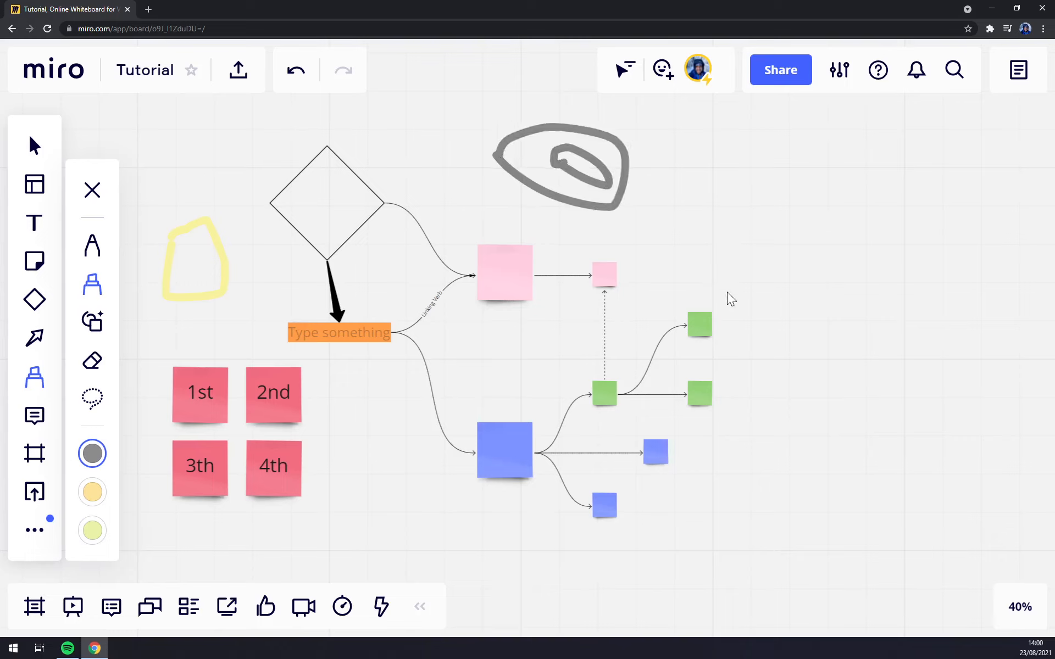
{"action": "mouse_move", "coordinate": [727, 292]}
{"action": "left_mouse_down"}
{"action": "mouse_move", "coordinate": [770, 379]}
{"action": "mouse_move", "coordinate": [684, 268]}
{"action": "left_mouse_up"}
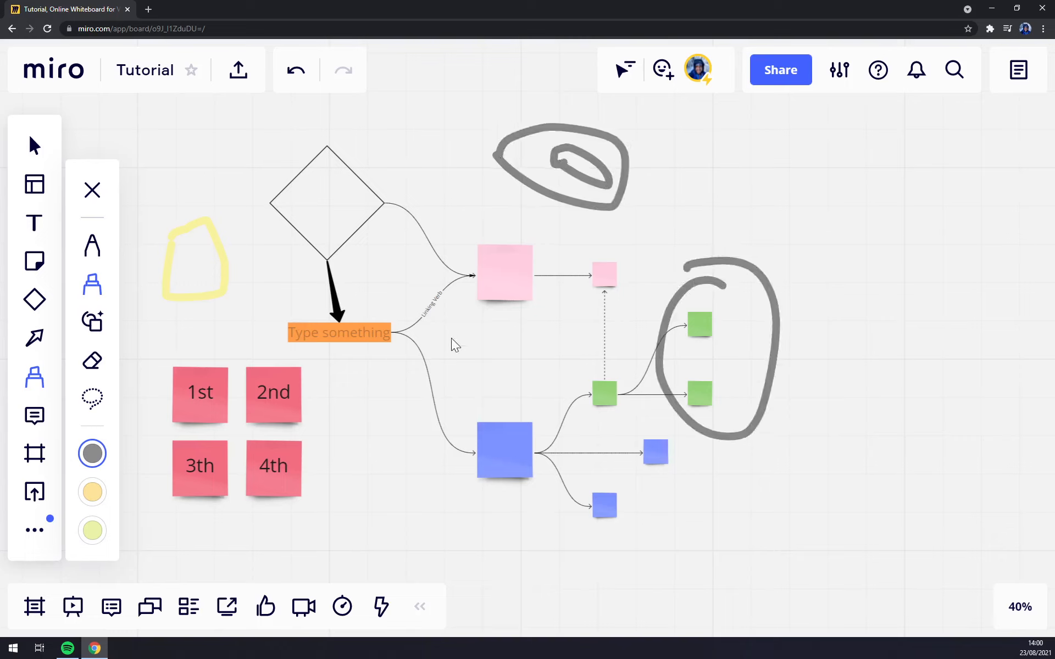
Post the comment "VERY NICE" on the 2nd red sticky note
{"action": "left_click", "coordinate": [34, 416]}
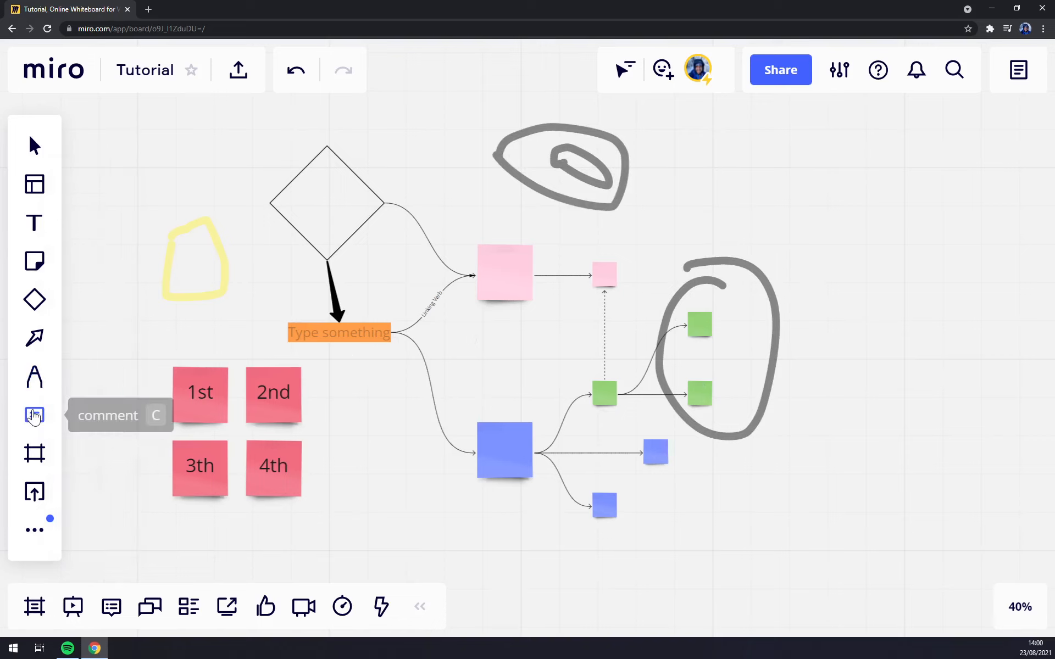
{"action": "left_click", "coordinate": [285, 417]}
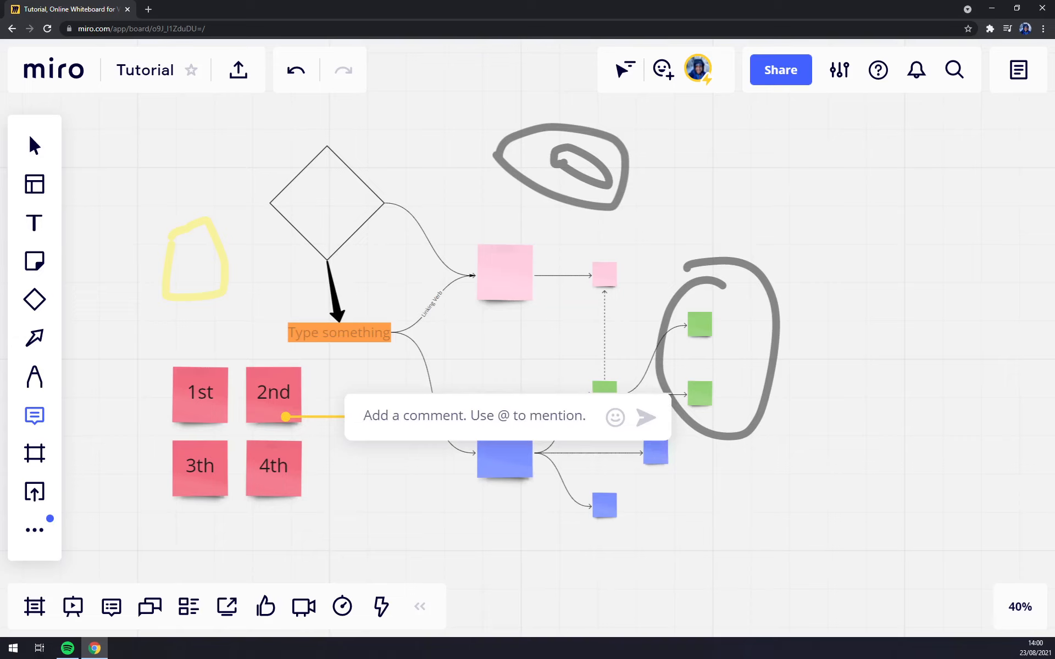
{"action": "type", "text": "VERY"}
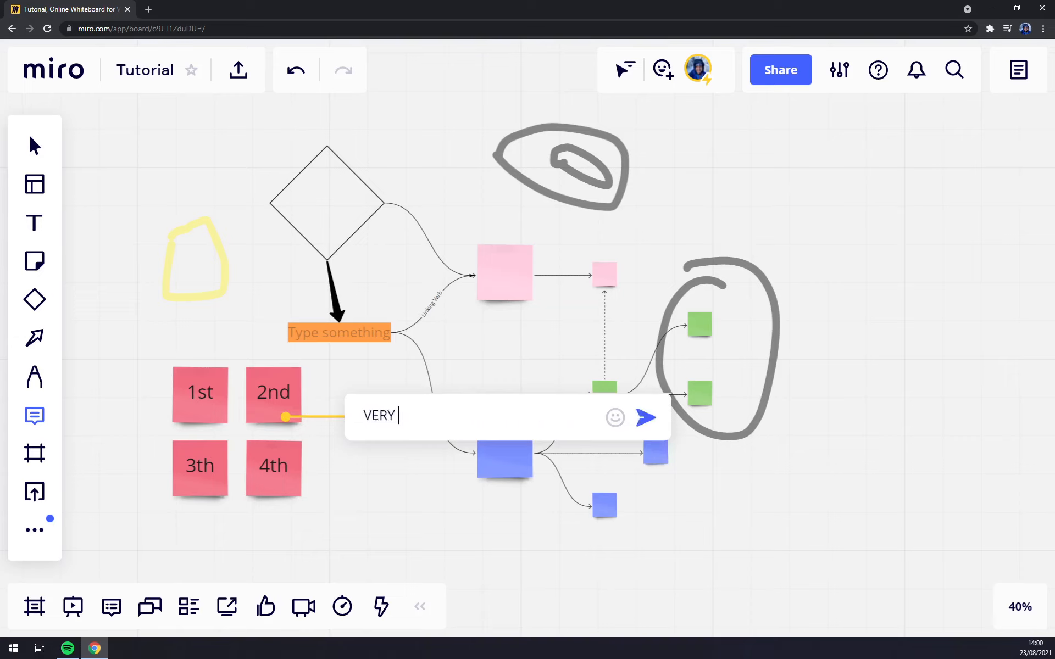
{"action": "type", "text": " NICE"}
{"action": "key", "text": "Return"}
Set the comment's colour to green and post the reply "sadasda" in its thread
{"action": "left_click", "coordinate": [510, 334]}
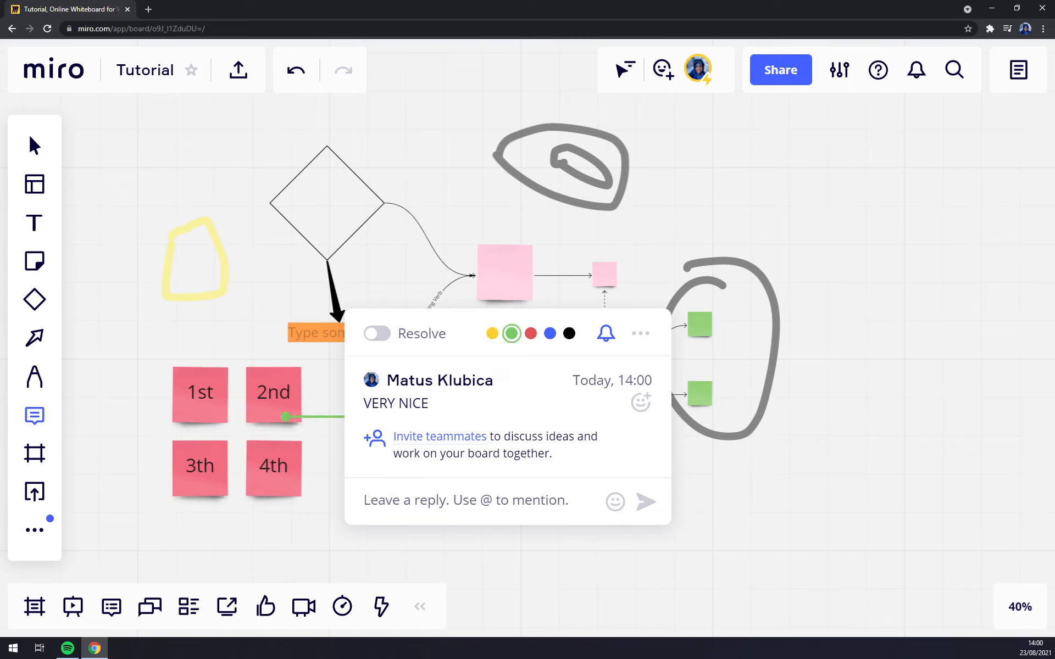
{"action": "type", "text": "sadasda"}
{"action": "left_click", "coordinate": [646, 501]}
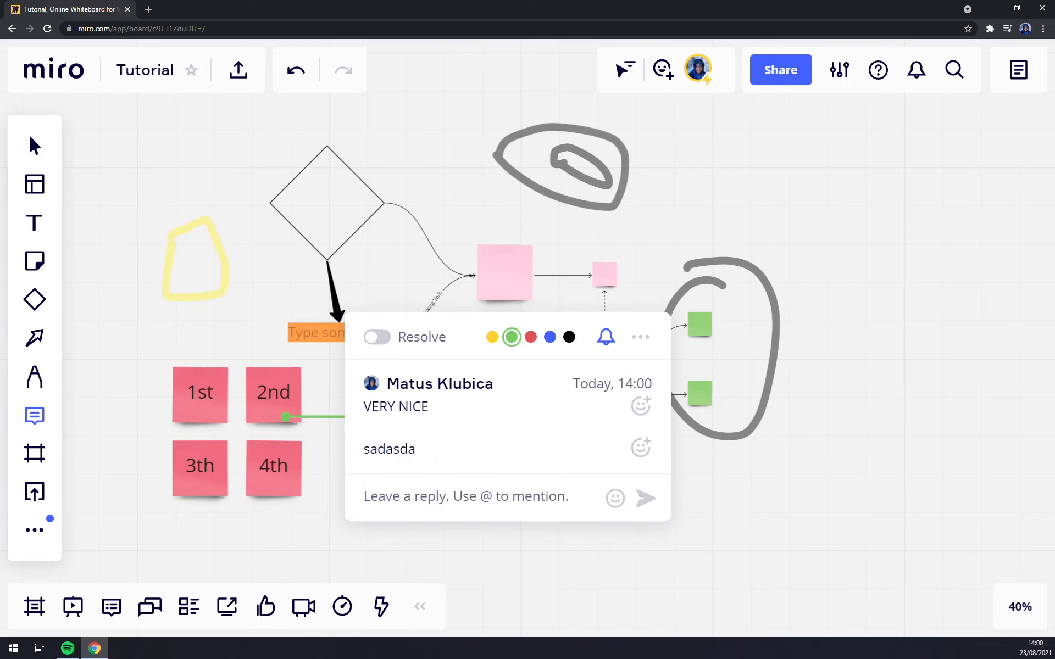
Pin and unpin the comment thread on the 2nd sticky note, and delete the thread
{"action": "left_click", "coordinate": [641, 337]}
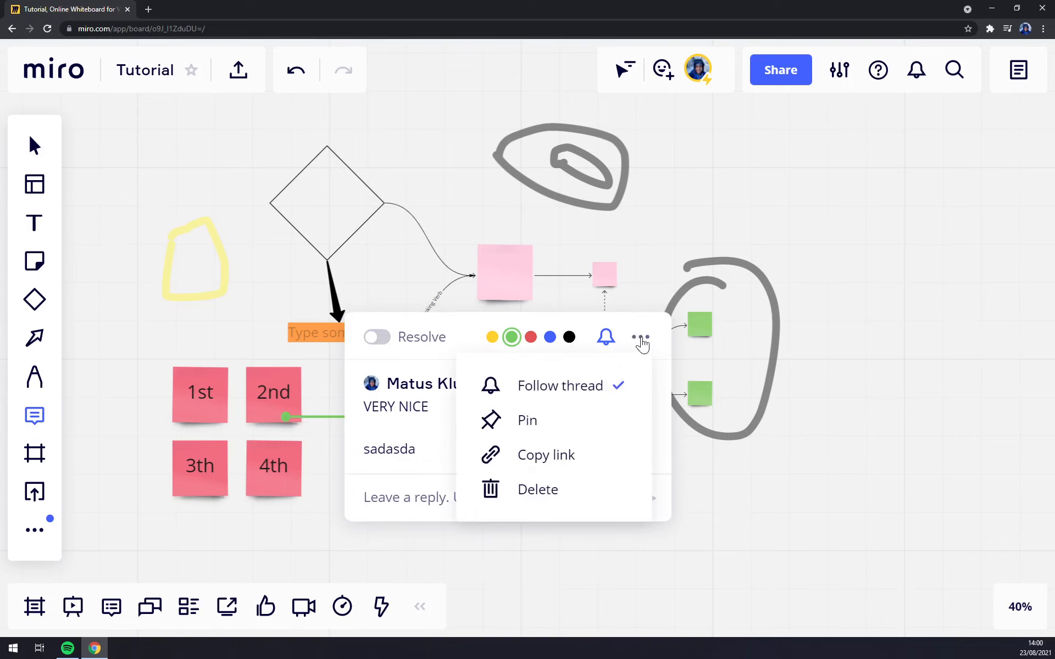
{"action": "left_click", "coordinate": [571, 422]}
{"action": "left_click", "coordinate": [641, 337]}
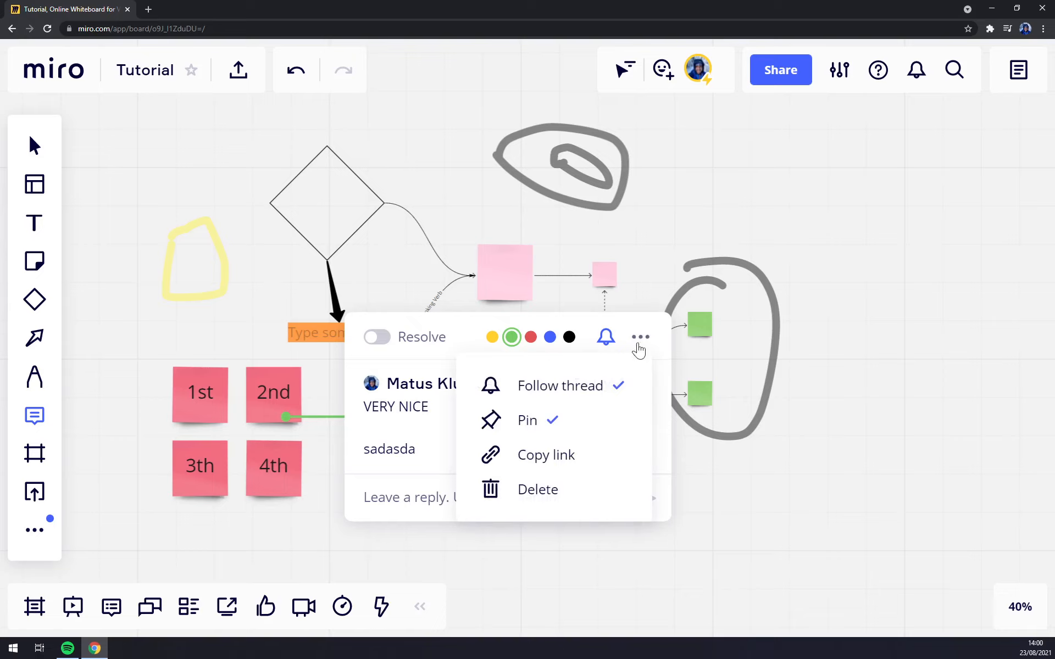
{"action": "left_click", "coordinate": [556, 419]}
{"action": "left_click", "coordinate": [640, 337]}
{"action": "left_click", "coordinate": [522, 490]}
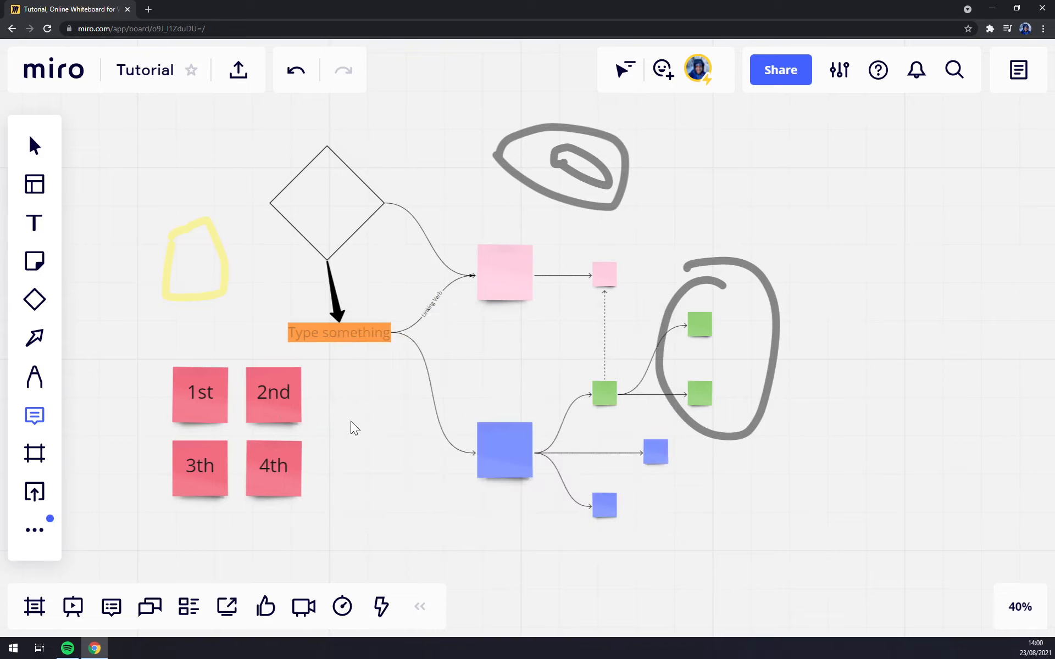
{"action": "left_click_drag", "start_coordinate": [345, 373], "coordinate": [330, 325]}
{"action": "left_click_drag", "start_coordinate": [305, 400], "coordinate": [365, 426]}
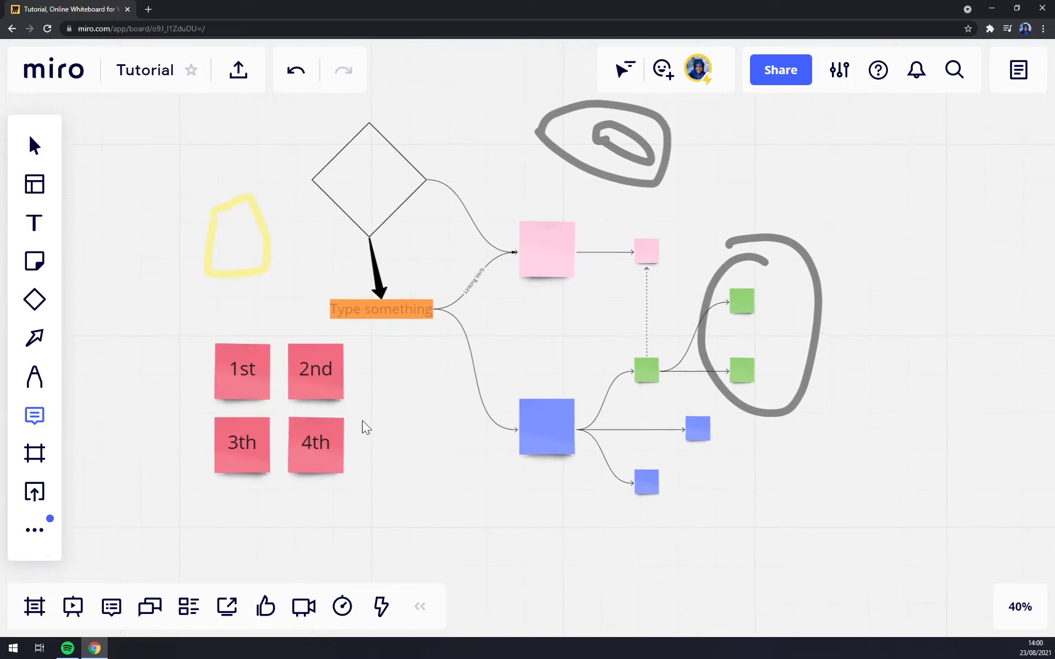
{"action": "left_click", "coordinate": [308, 367]}
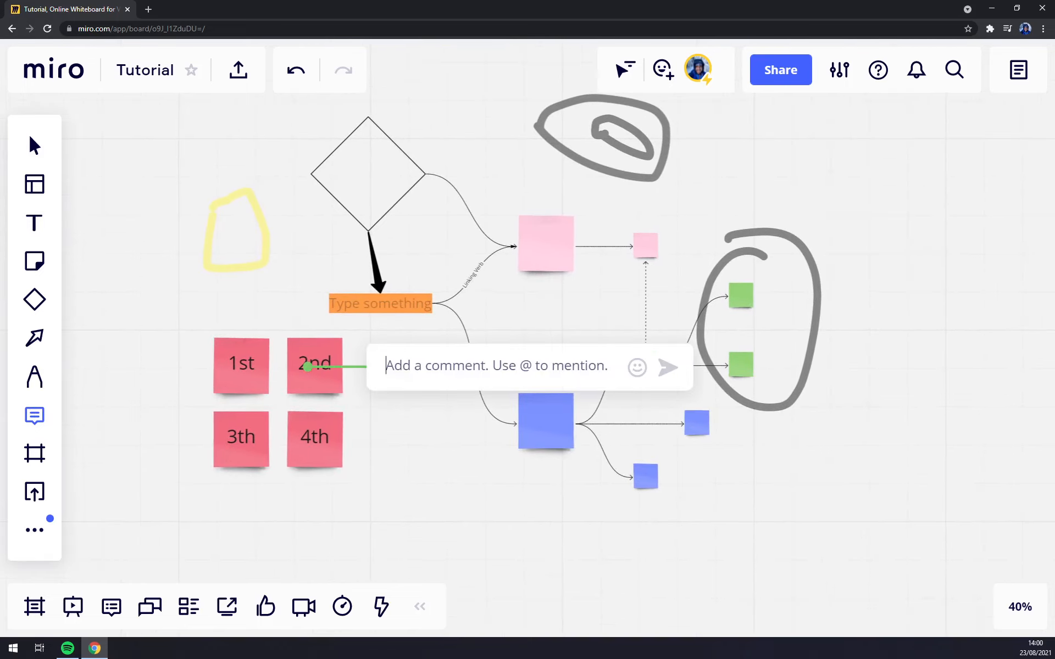
{"action": "left_click", "coordinate": [419, 456]}
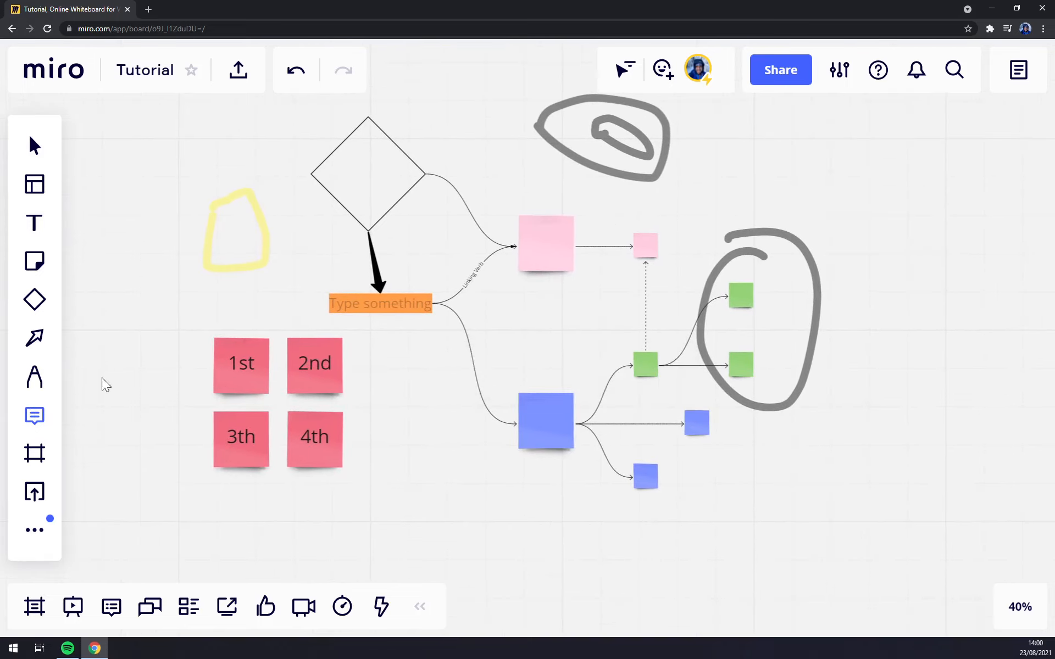
Insert a custom-ratio frame and move it to the empty area beside the concept map
{"action": "left_click", "coordinate": [35, 453]}
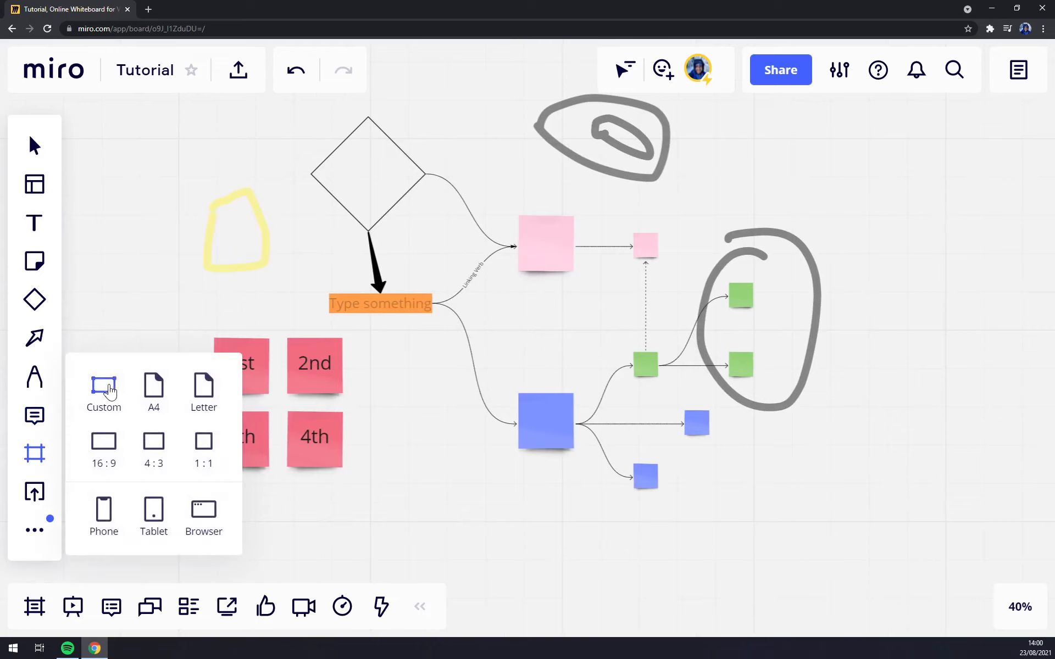
{"action": "left_click", "coordinate": [35, 454]}
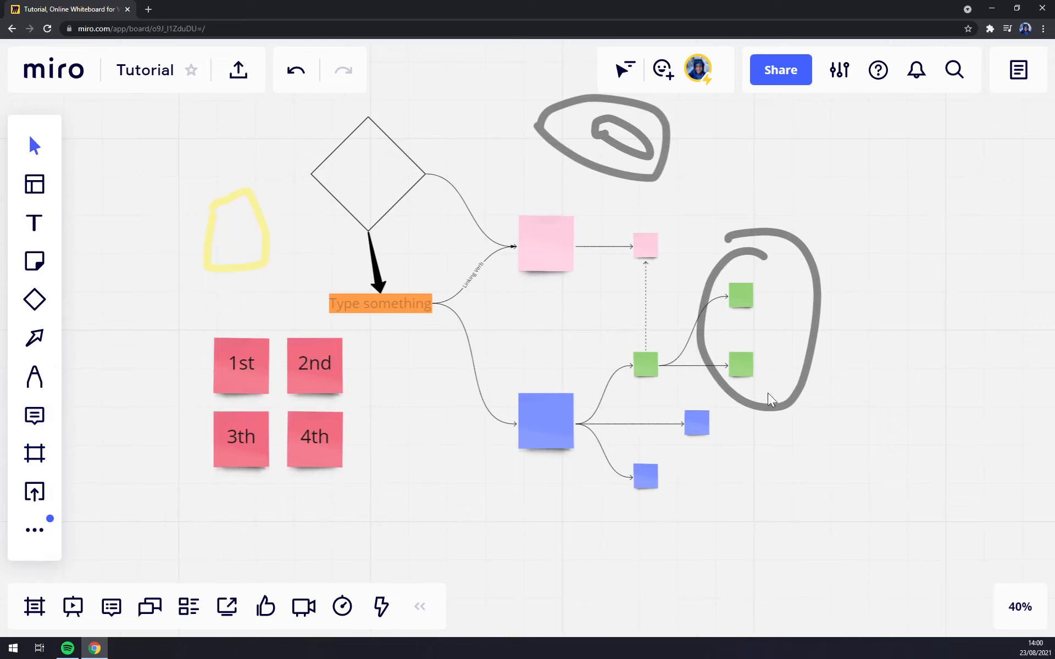
{"action": "left_click_drag", "start_coordinate": [767, 393], "coordinate": [859, 379]}
{"action": "scroll", "coordinate": [961, 398], "scroll_direction": "down", "scroll_amount": 2}
{"action": "scroll", "coordinate": [961, 398], "scroll_direction": "up", "scroll_amount": 3}
{"action": "left_click_drag", "start_coordinate": [937, 294], "coordinate": [852, 180]}
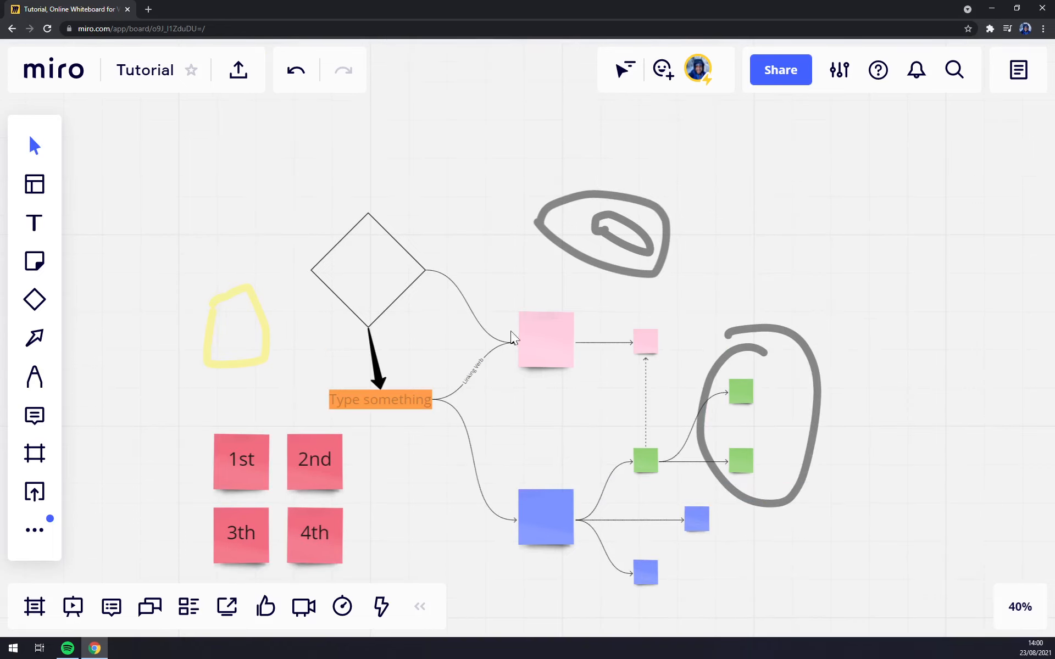
{"action": "left_click", "coordinate": [35, 454]}
{"action": "left_click", "coordinate": [102, 384]}
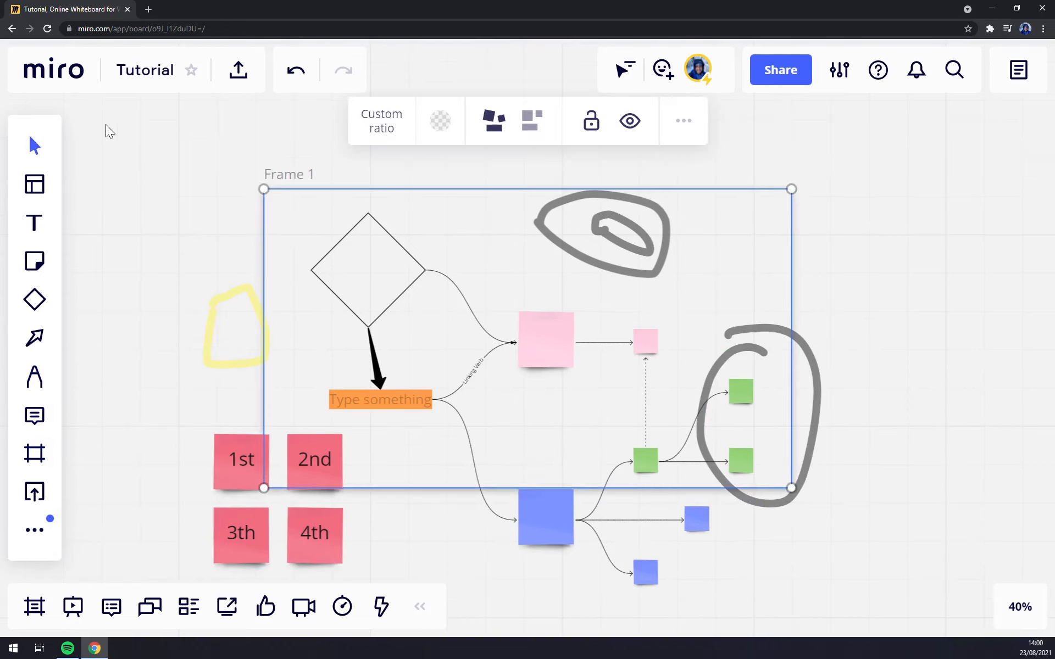
{"action": "left_click_drag", "start_coordinate": [502, 321], "coordinate": [565, 355]}
{"action": "left_click_drag", "start_coordinate": [572, 355], "coordinate": [564, 350]}
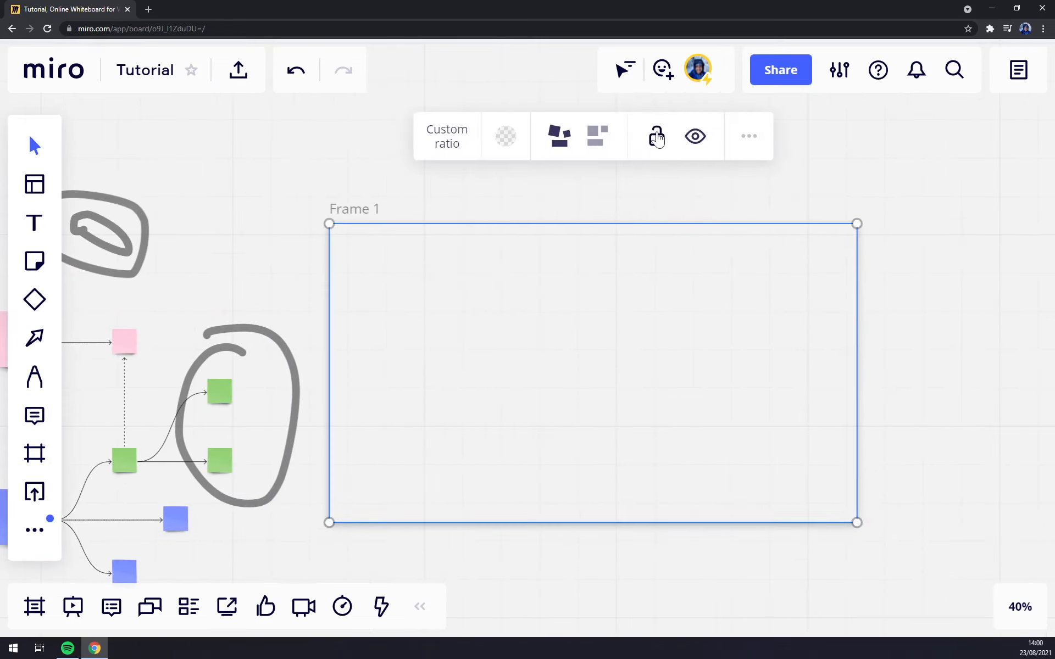
Try to lock the custom frame, and dismiss the upgrade offer
{"action": "left_click", "coordinate": [657, 136]}
{"action": "left_click", "coordinate": [660, 137]}
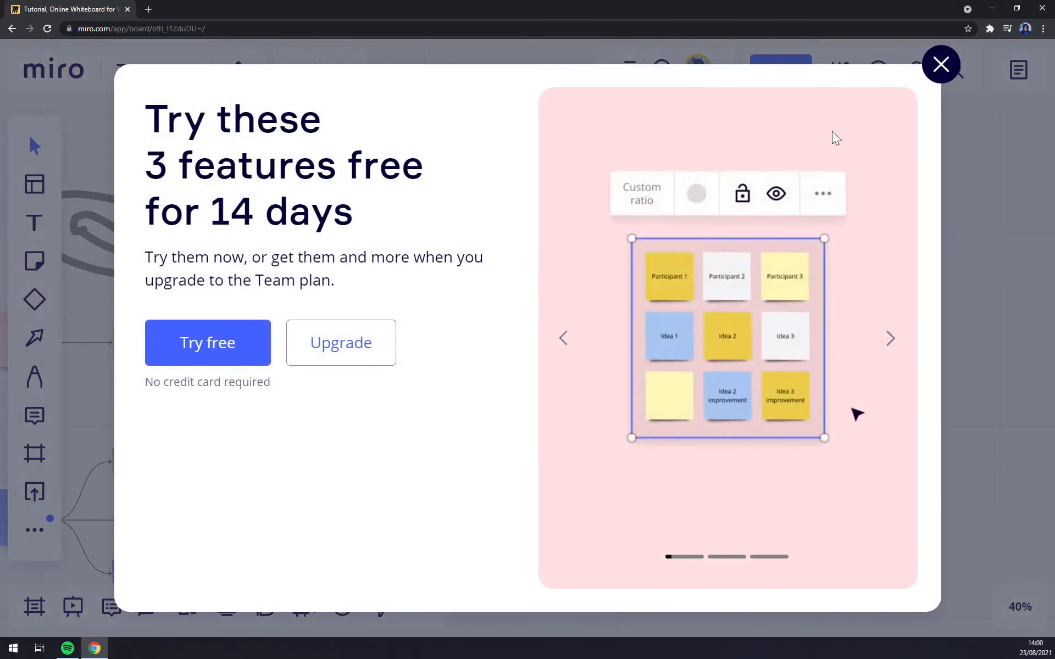
{"action": "left_click", "coordinate": [912, 84]}
{"action": "left_click", "coordinate": [654, 138]}
{"action": "left_click", "coordinate": [939, 65]}
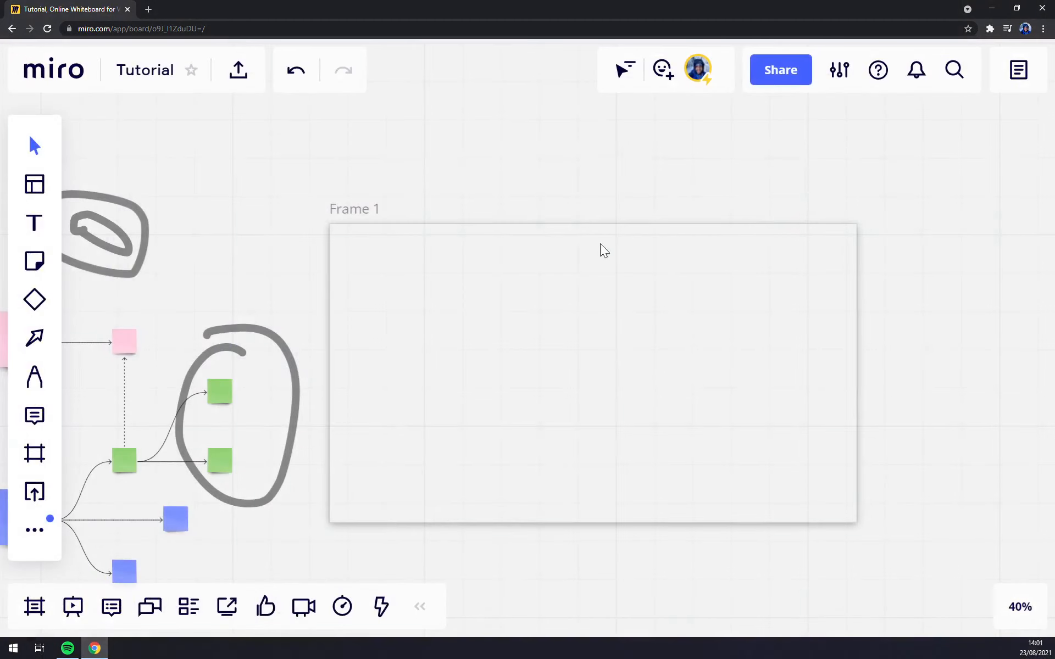
Undo the custom frame's move and its insertion
{"action": "left_click", "coordinate": [293, 73]}
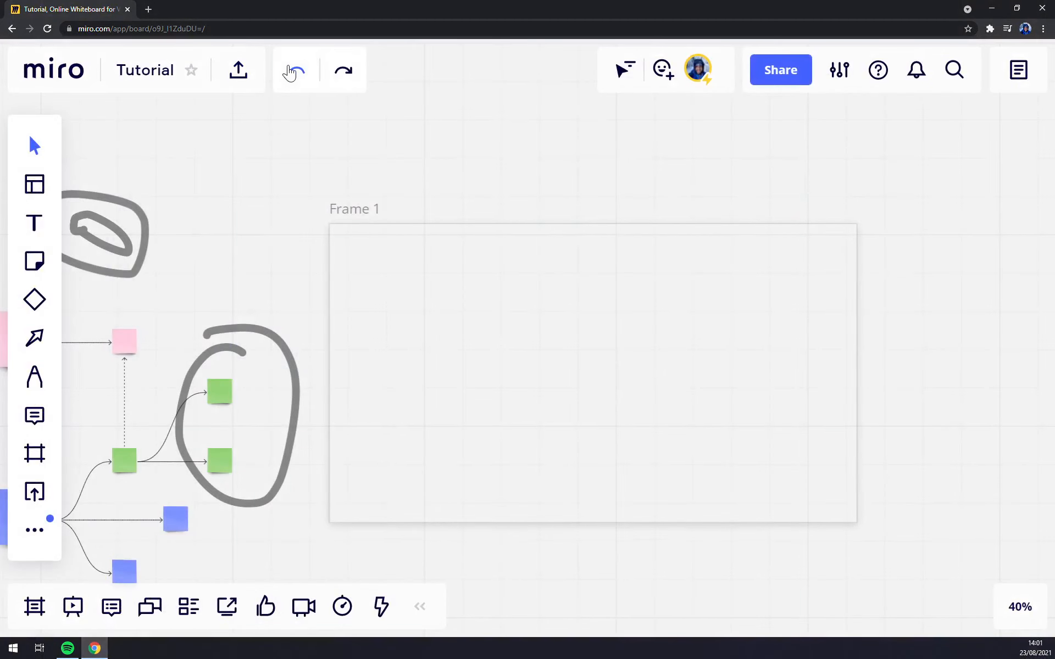
{"action": "left_click", "coordinate": [293, 75]}
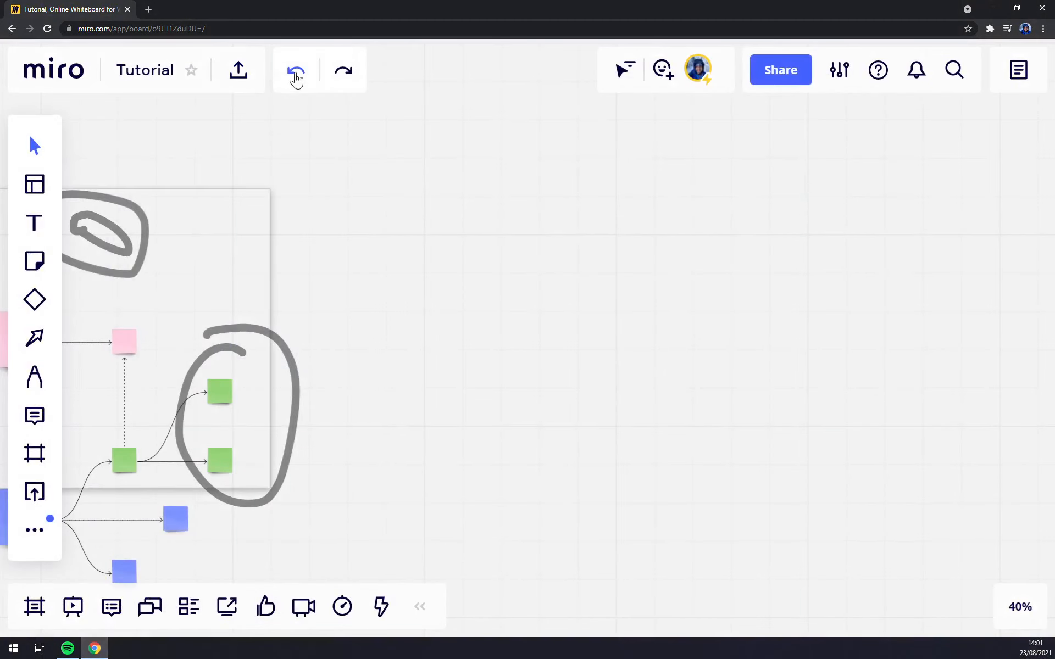
{"action": "left_click", "coordinate": [294, 72]}
Insert an A4 frame in the empty area beside the concept map
{"action": "left_click", "coordinate": [34, 453]}
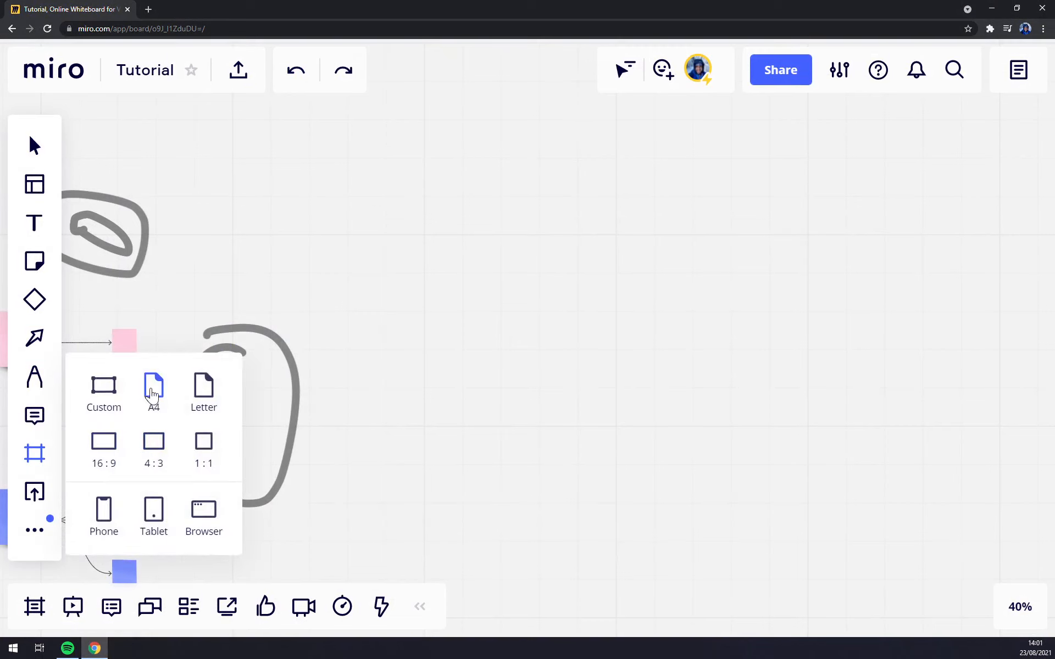
{"action": "left_click", "coordinate": [151, 385]}
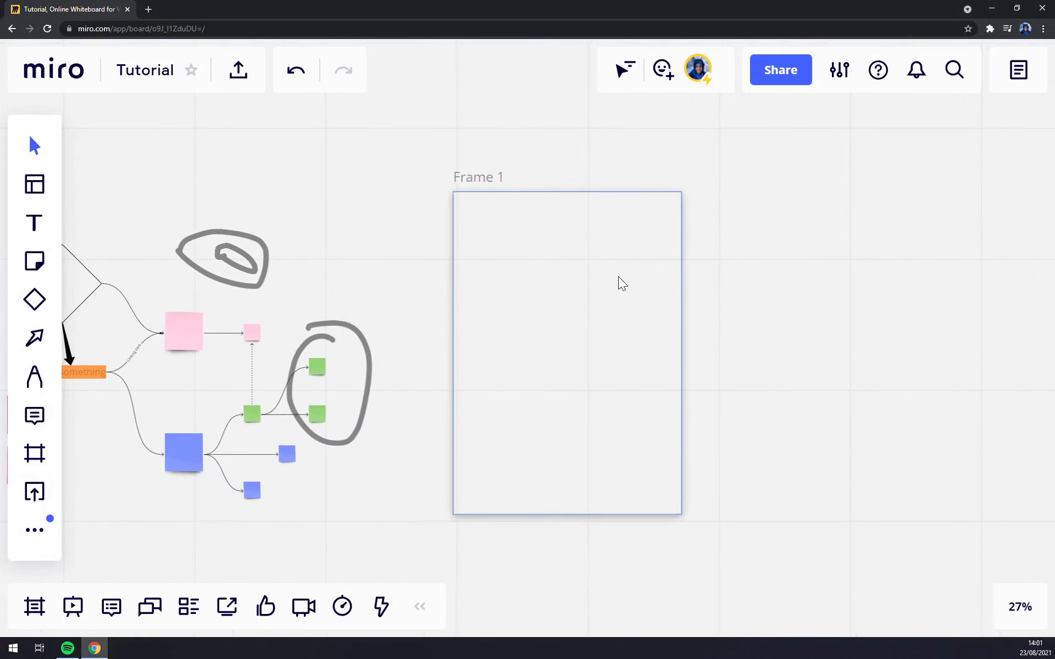
{"action": "left_click", "coordinate": [621, 224]}
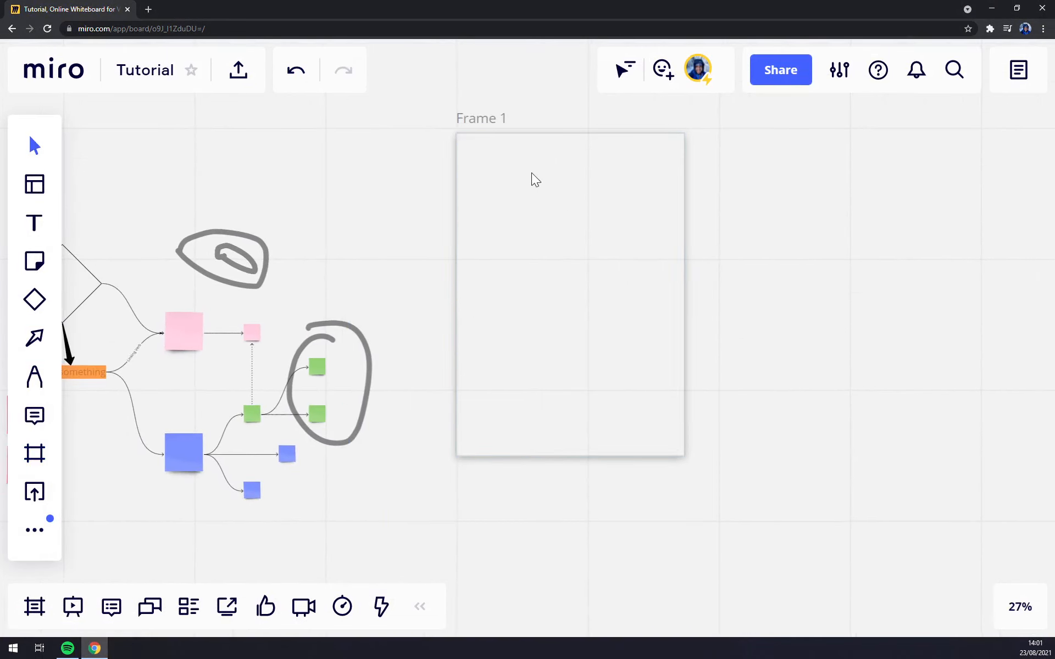
{"action": "key", "text": "ctrl+v"}
{"action": "left_click_drag", "start_coordinate": [530, 172], "coordinate": [403, 228]}
{"action": "key", "text": "Delete"}
Move the four red sticky notes, 1st to 4th, together into the upper part of the A4 frame
{"action": "scroll", "coordinate": [308, 381], "scroll_direction": "down", "scroll_amount": 2}
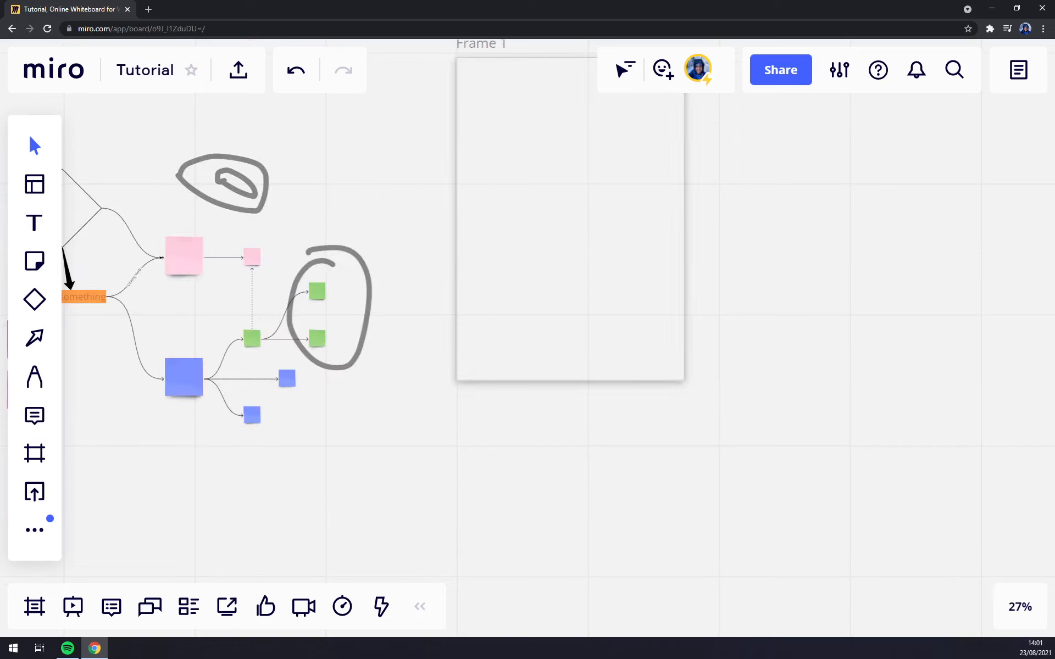
{"action": "left_click_drag", "start_coordinate": [164, 521], "coordinate": [408, 472]}
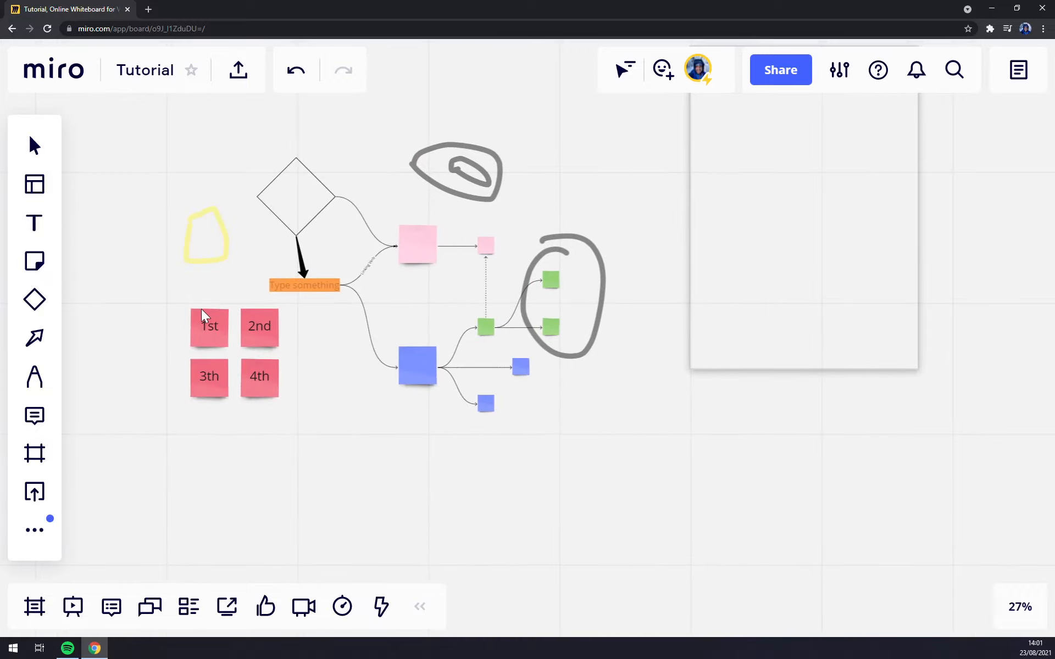
{"action": "left_click", "coordinate": [203, 316]}
{"action": "mouse_move", "coordinate": [150, 290]}
{"action": "left_mouse_down"}
{"action": "mouse_move", "coordinate": [250, 346]}
{"action": "mouse_move", "coordinate": [163, 335]}
{"action": "mouse_move", "coordinate": [190, 336]}
{"action": "mouse_move", "coordinate": [165, 297]}
{"action": "left_mouse_up"}
{"action": "left_click_drag", "start_coordinate": [212, 328], "coordinate": [643, 205]}
{"action": "left_click", "coordinate": [127, 372]}
{"action": "left_click_drag", "start_coordinate": [95, 422], "coordinate": [211, 506]}
{"action": "left_click_drag", "start_coordinate": [186, 449], "coordinate": [697, 198]}
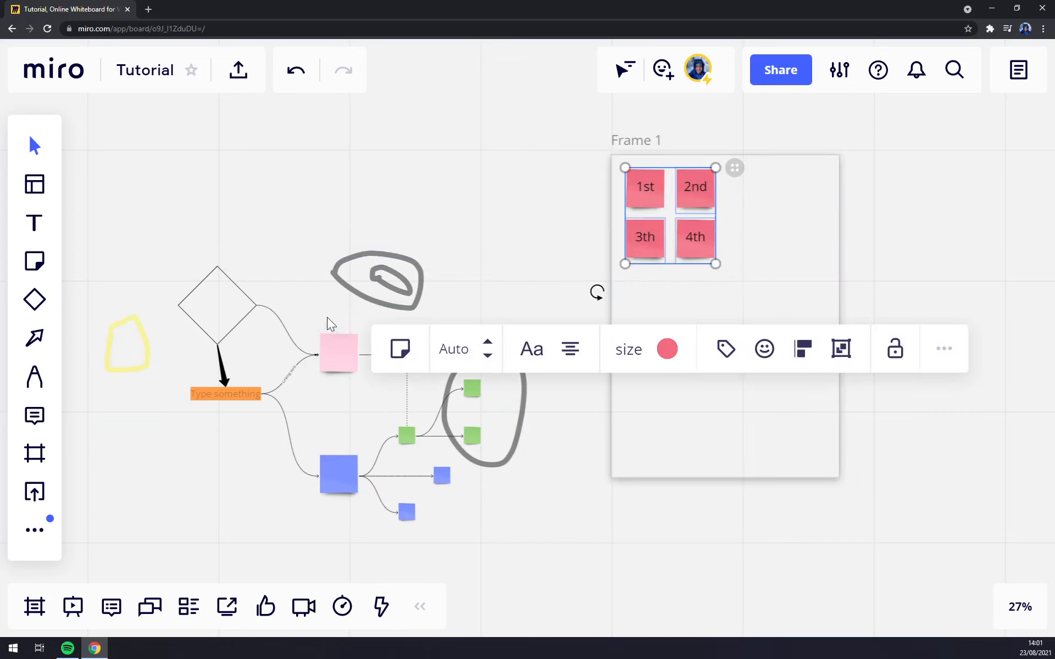
Shift the yellow highlighter drawing slightly closer to the concept map and move the diamond shape slightly up
{"action": "left_click", "coordinate": [155, 347]}
{"action": "mouse_move", "coordinate": [235, 313]}
{"action": "left_mouse_down"}
{"action": "mouse_move", "coordinate": [342, 360]}
{"action": "mouse_move", "coordinate": [651, 280]}
{"action": "mouse_move", "coordinate": [173, 179]}
{"action": "mouse_move", "coordinate": [240, 246]}
{"action": "mouse_move", "coordinate": [245, 287]}
{"action": "mouse_move", "coordinate": [235, 290]}
{"action": "left_mouse_up"}
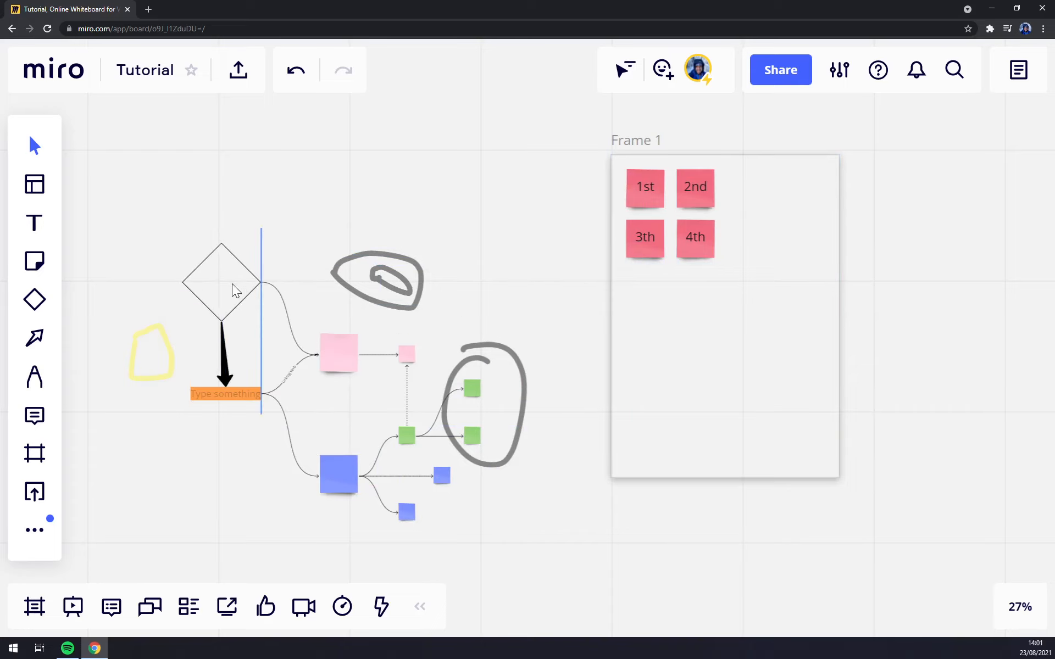
Upload the image moonmoon from the Desktop and place it inside the A4 frame below the red notes
{"action": "left_click", "coordinate": [44, 489]}
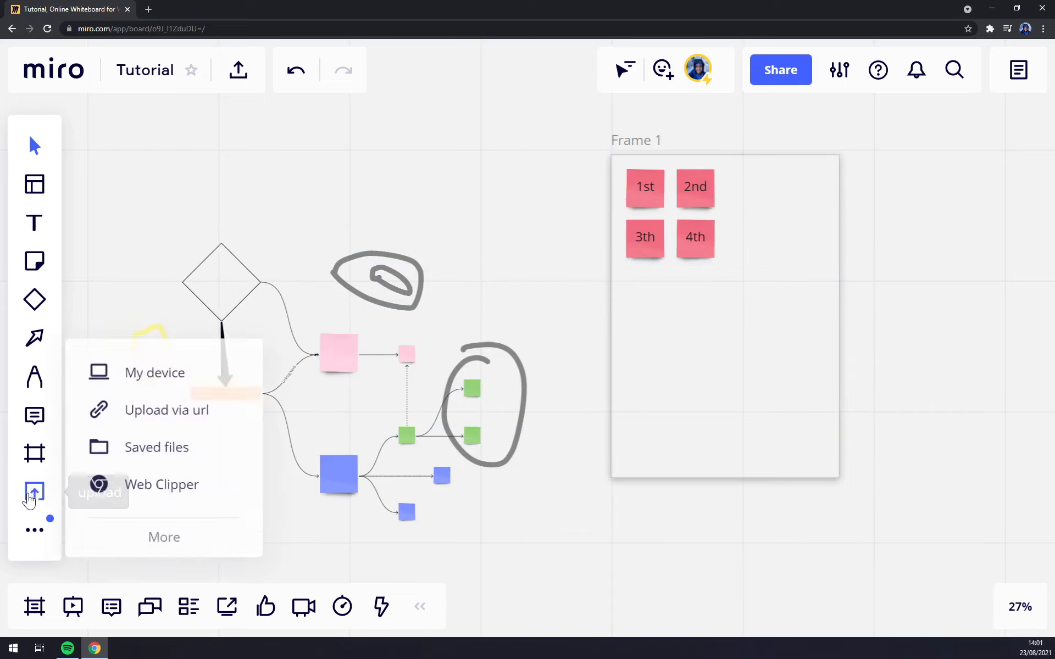
{"action": "left_click", "coordinate": [175, 382]}
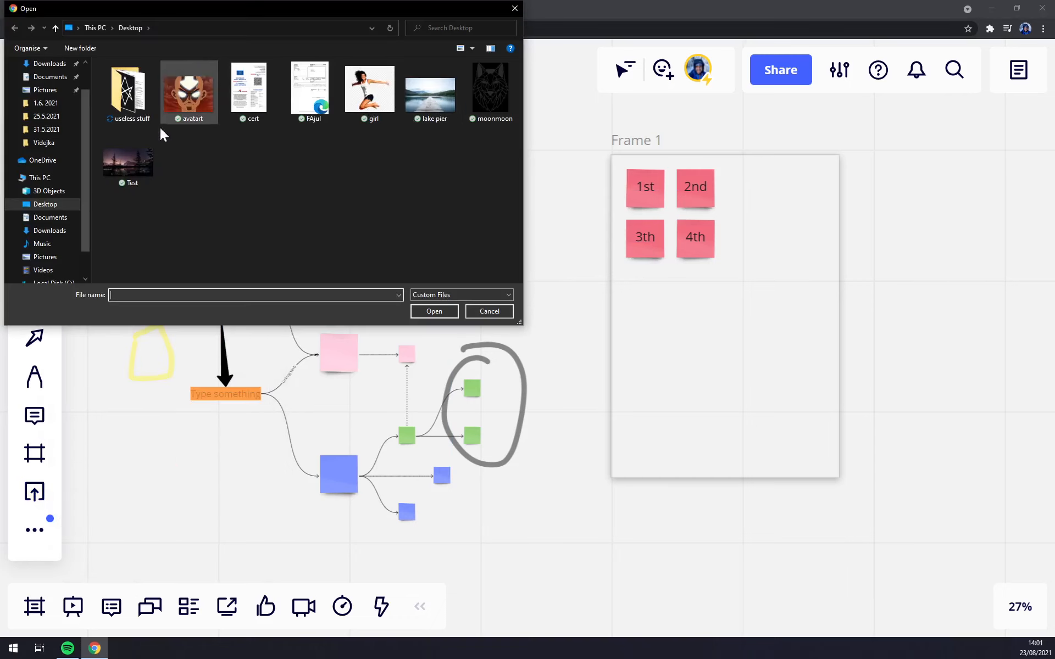
{"action": "double_click", "coordinate": [494, 102]}
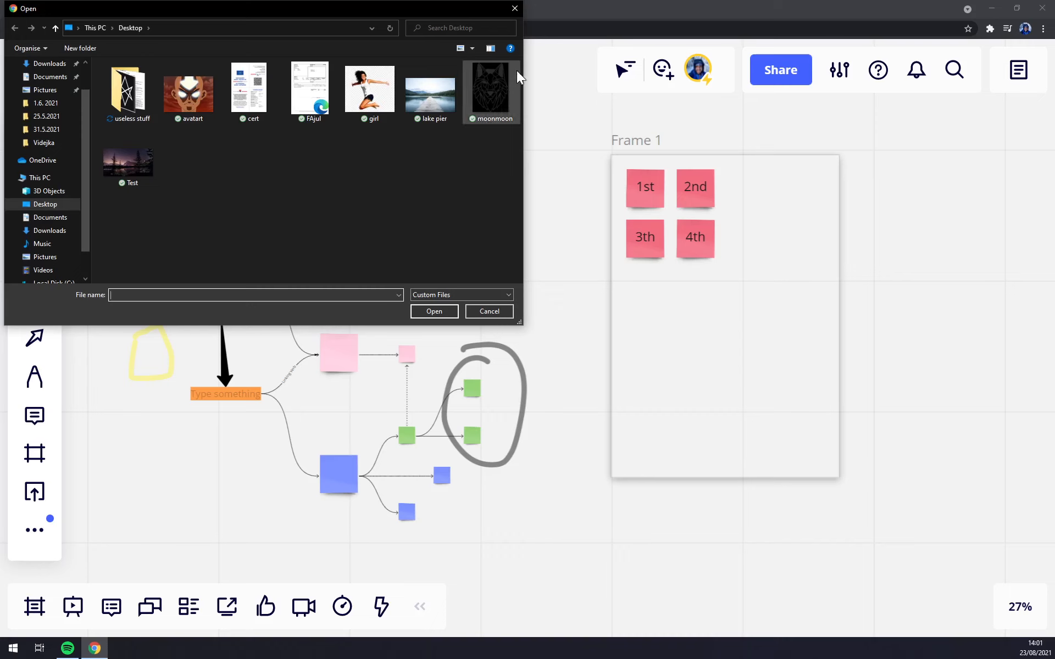
{"action": "left_click_drag", "start_coordinate": [545, 349], "coordinate": [746, 372]}
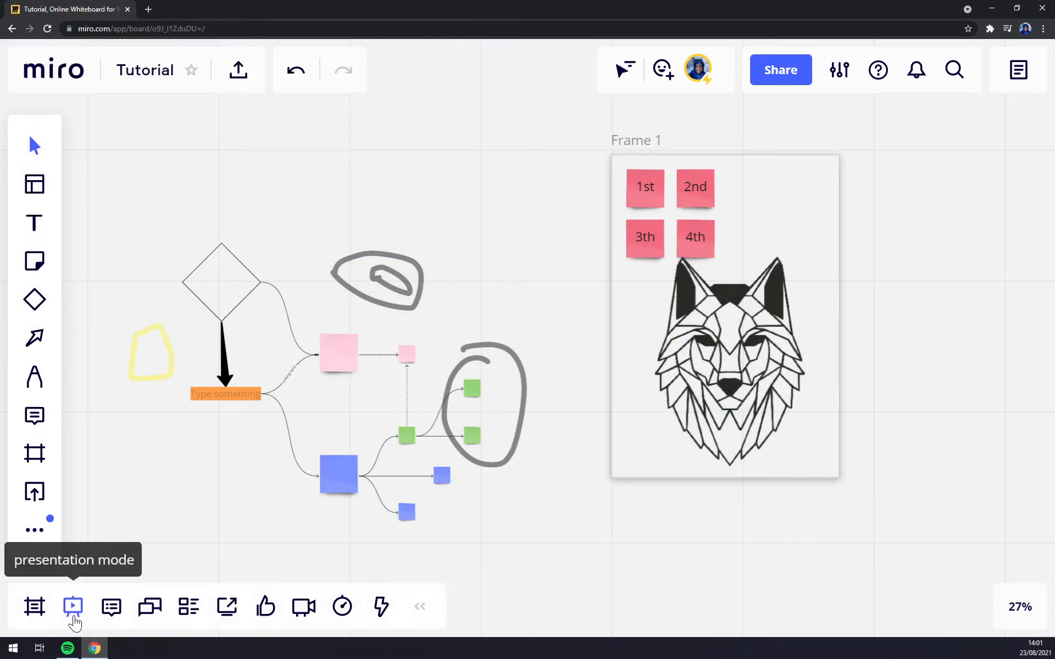
View the A4 frame in presentation mode and check the board's comments
{"action": "left_click", "coordinate": [73, 606]}
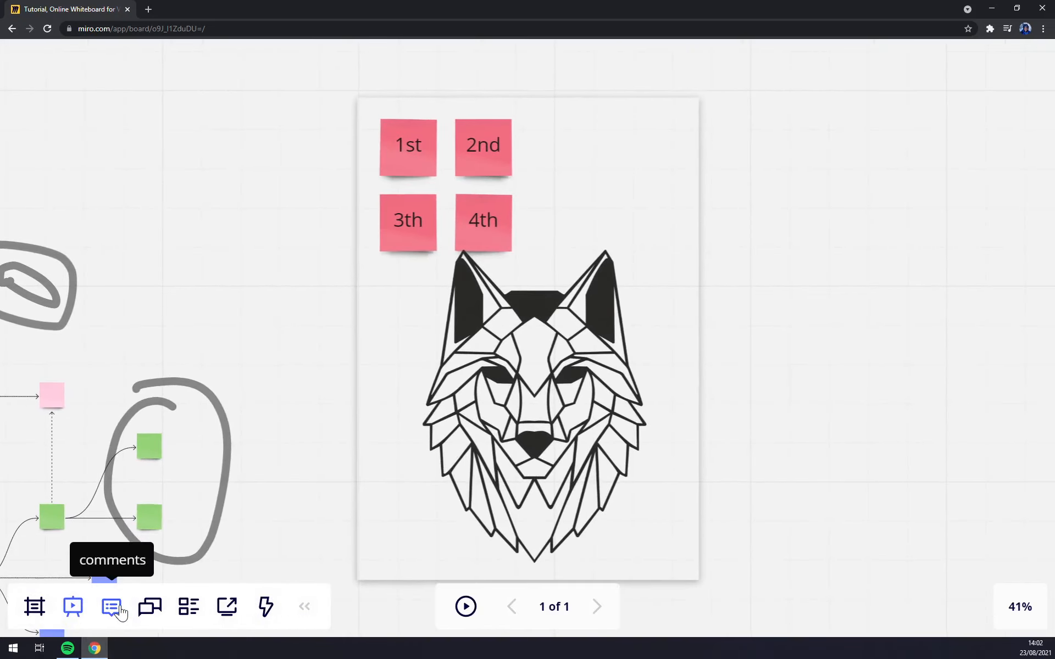
{"action": "left_click", "coordinate": [111, 606]}
{"action": "left_click", "coordinate": [293, 69]}
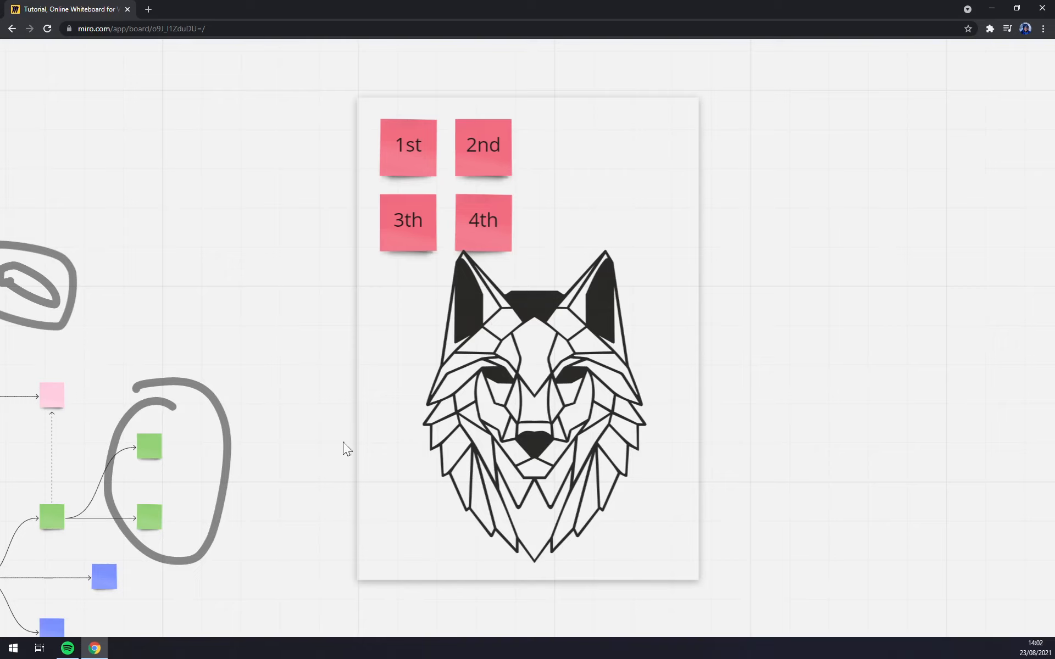
{"action": "left_click_drag", "start_coordinate": [534, 364], "coordinate": [532, 378]}
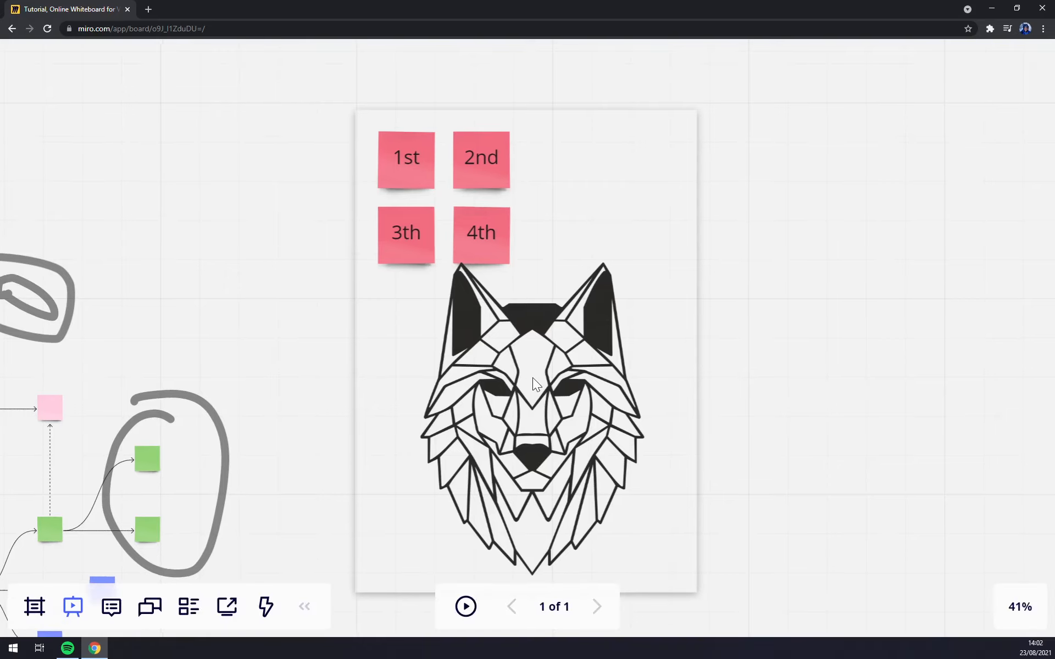